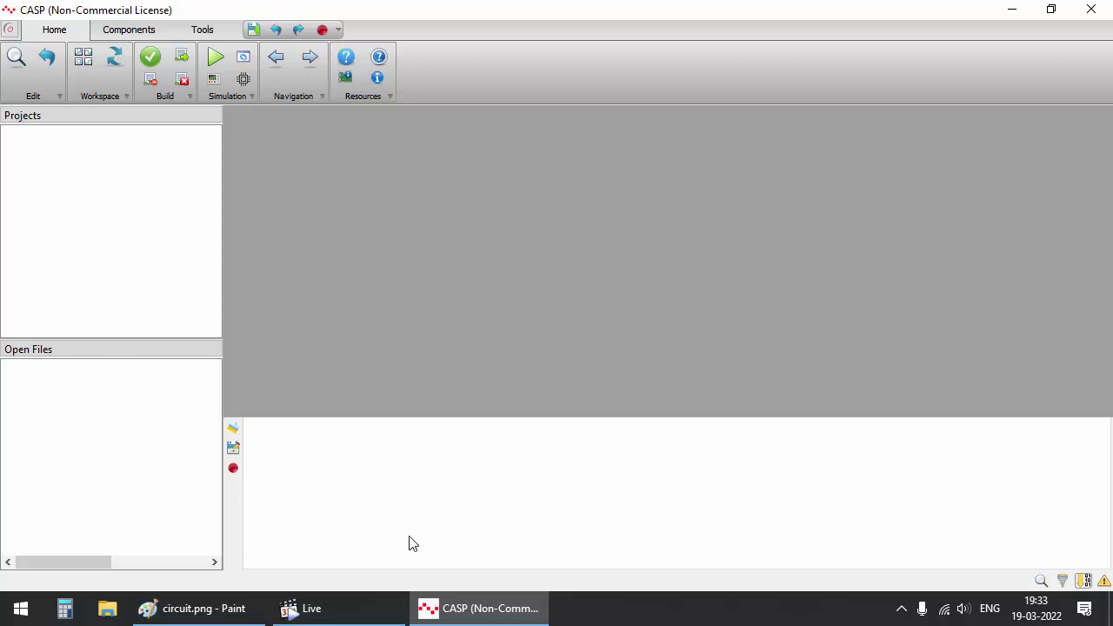
Bring up the circuit.png diagram showing the LDR and 10K divider wired to ESP32 GPIO36
click(348, 607)
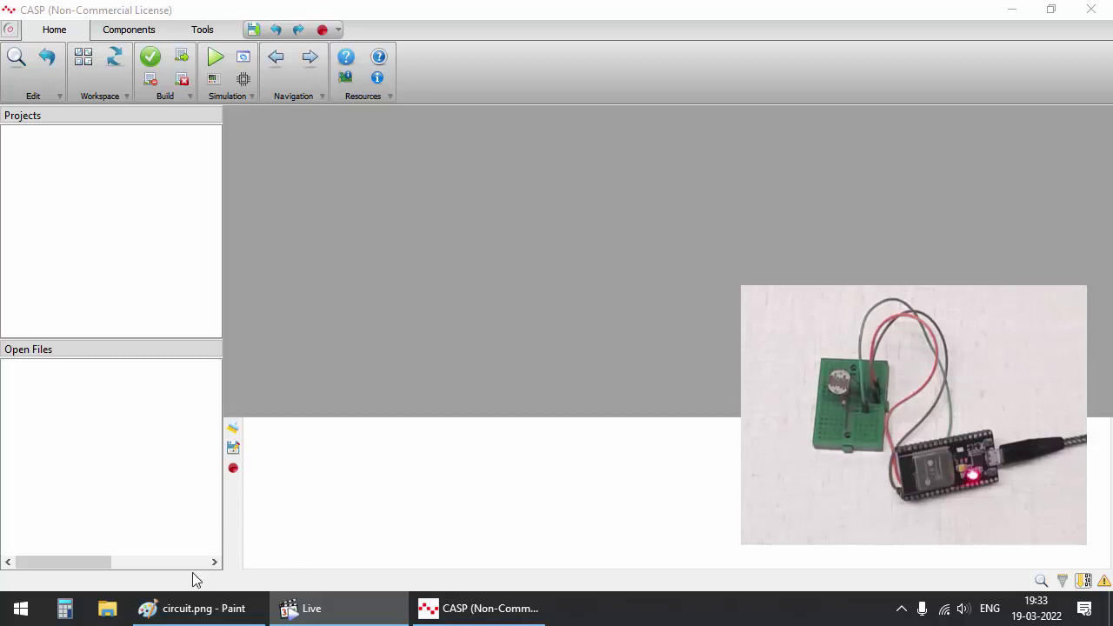
click(180, 603)
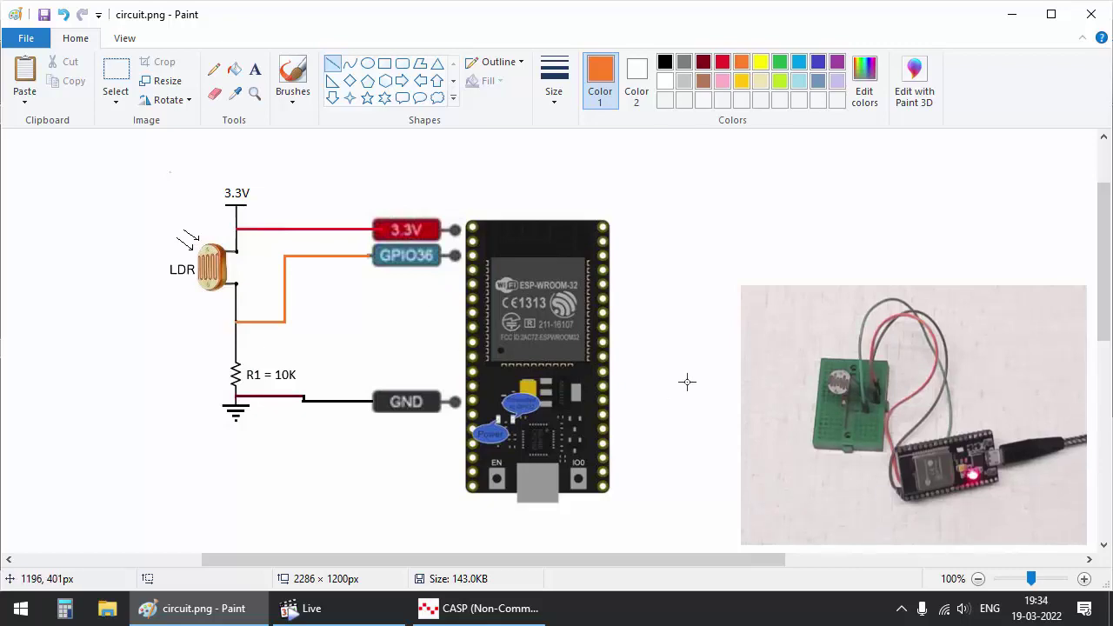
Create a new project named rem_da_target located on the Desktop
click(1012, 14)
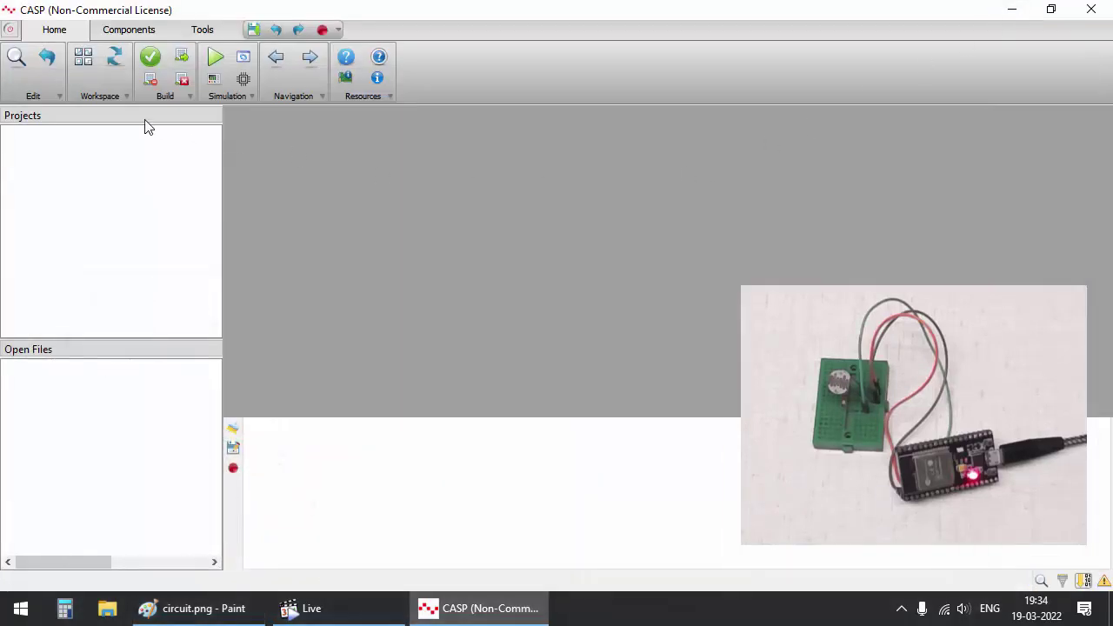
click(8, 24)
click(26, 52)
text(rem_dat)
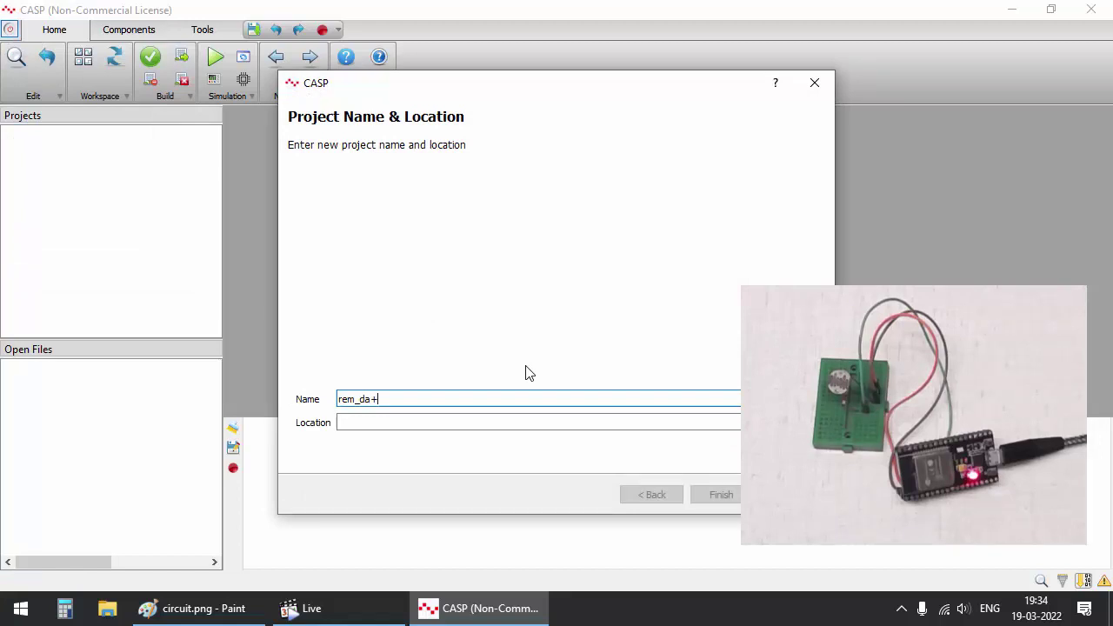
key(BackSpace)
drag(621, 90, 473, 75)
click(630, 408)
click(235, 224)
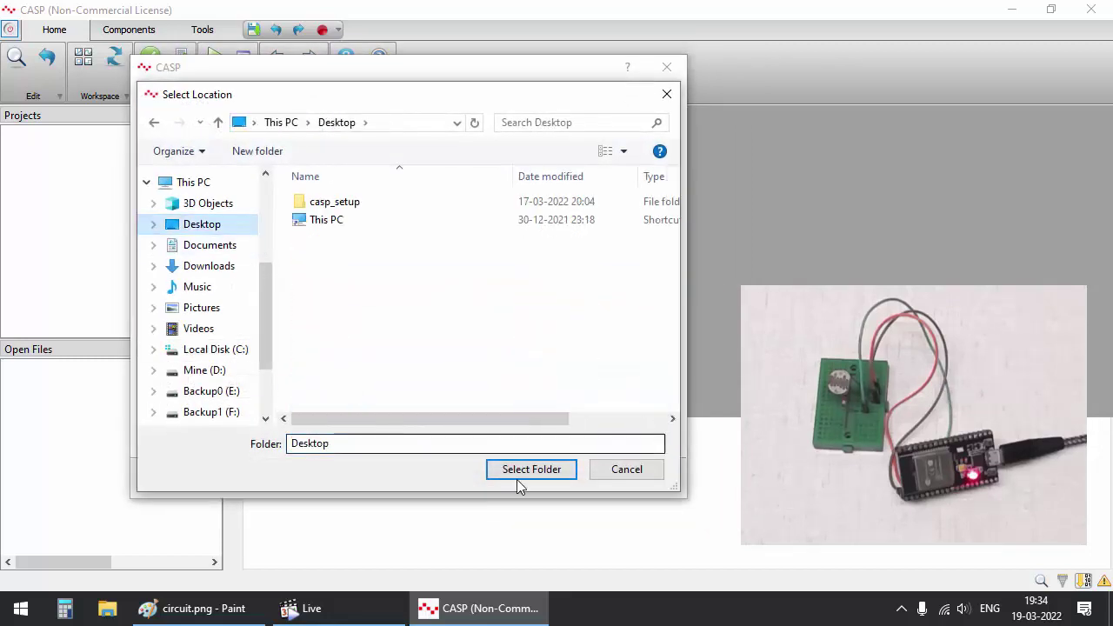
click(533, 470)
click(568, 407)
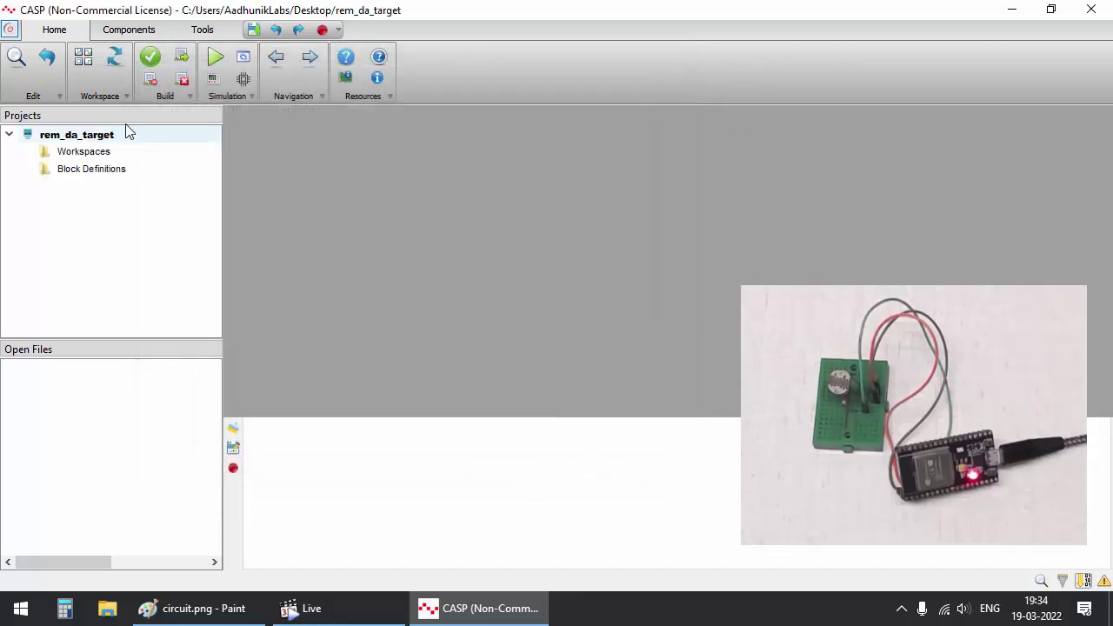
Add a workspace file wsp0 under Workspaces and open wsp0.wsp
right_click(100, 150)
click(165, 170)
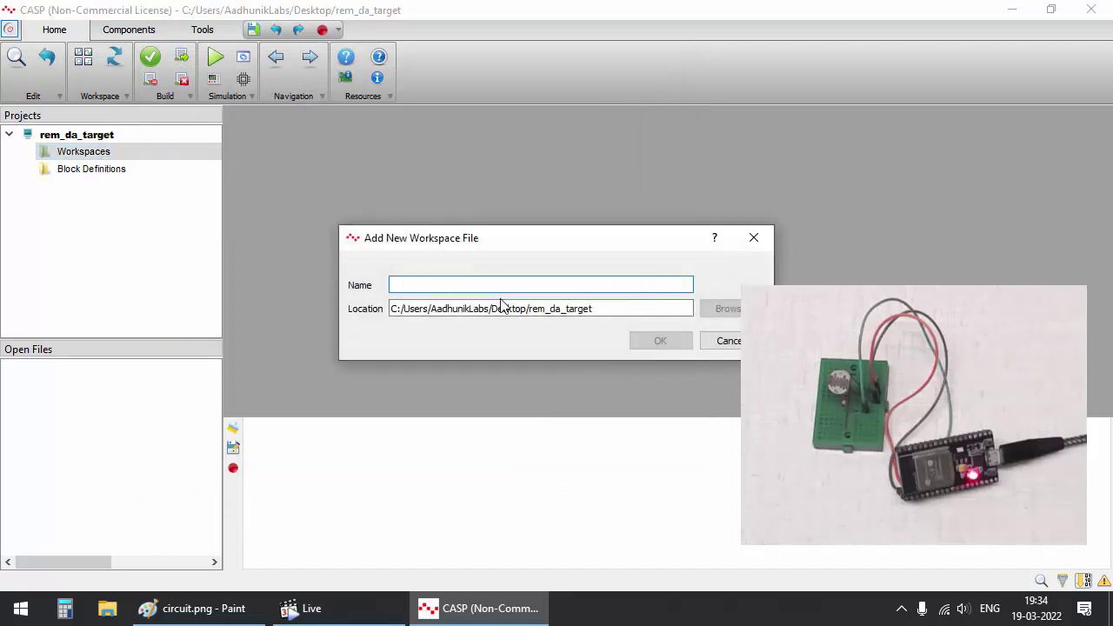
text(wsp0)
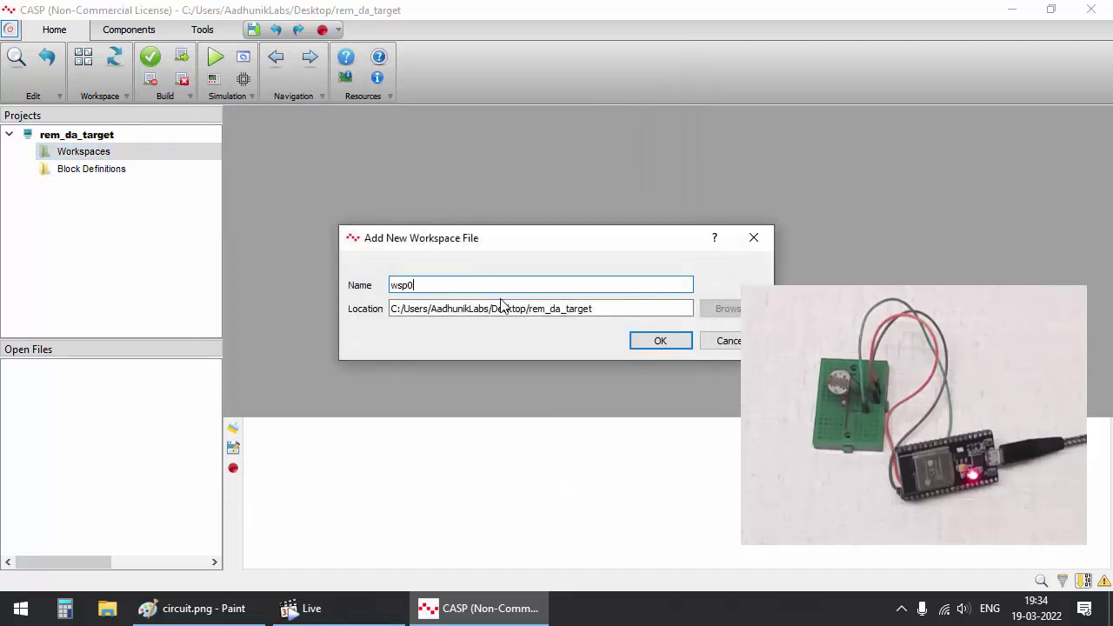
key(Return)
double_click(119, 171)
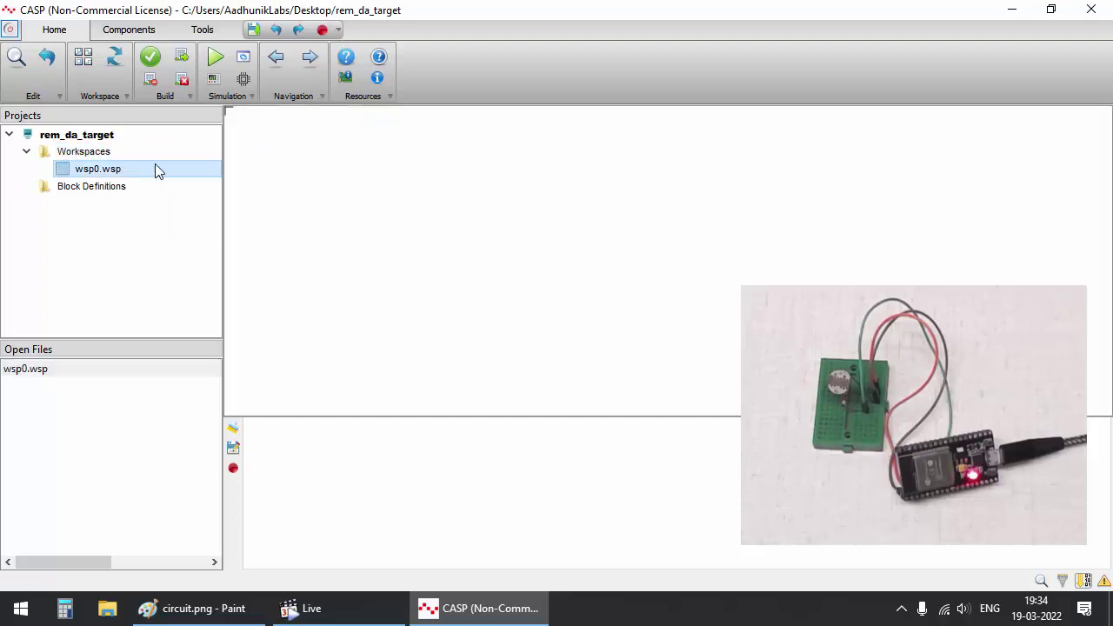
Target the 32bit/64bit uC architecture with ESP32 NodeMCU hardware on port COM9
click(244, 57)
drag(584, 92, 463, 118)
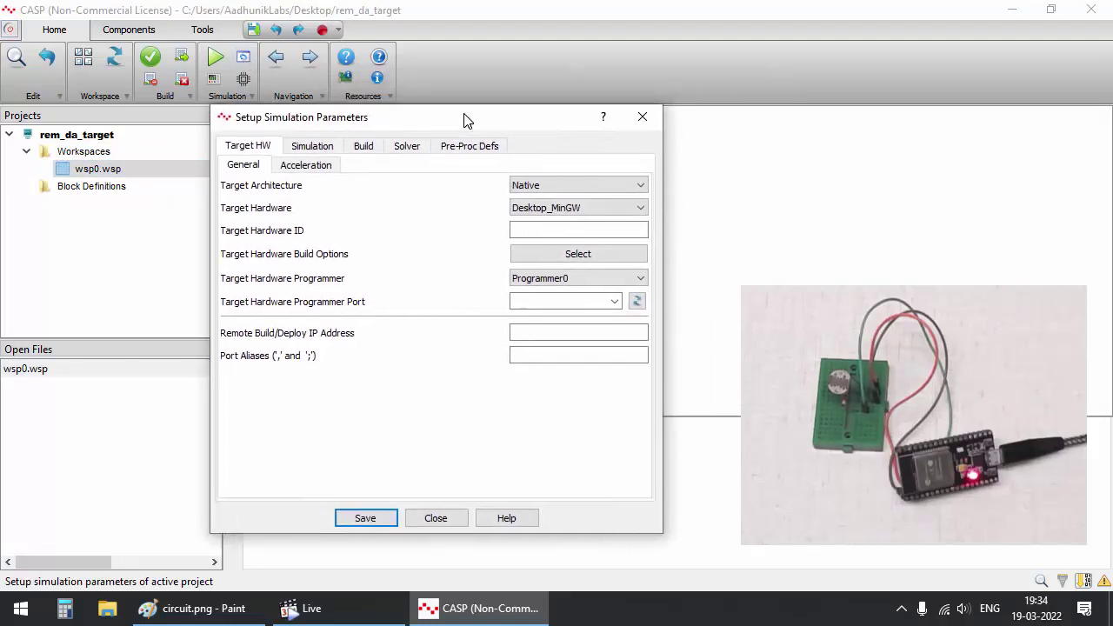
click(574, 185)
click(560, 211)
click(563, 209)
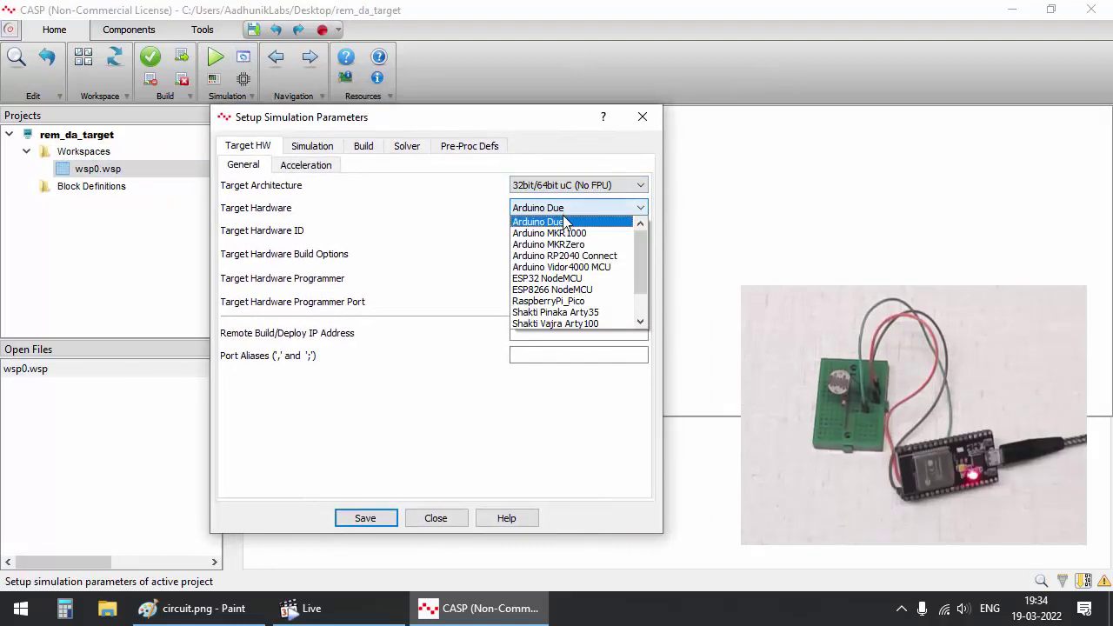
click(574, 278)
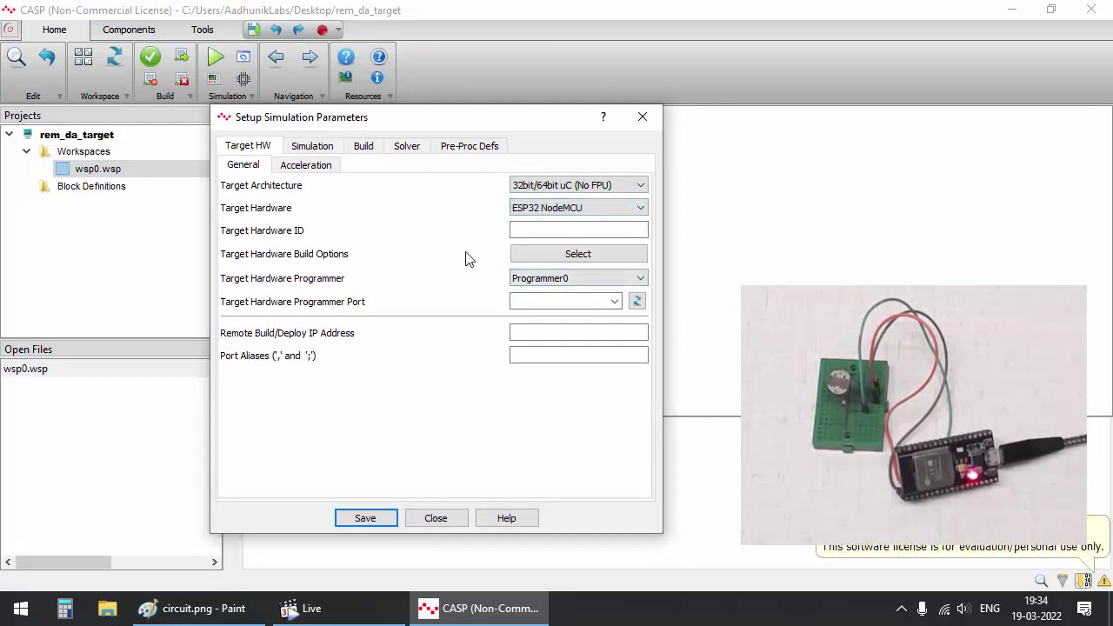
click(636, 300)
click(614, 301)
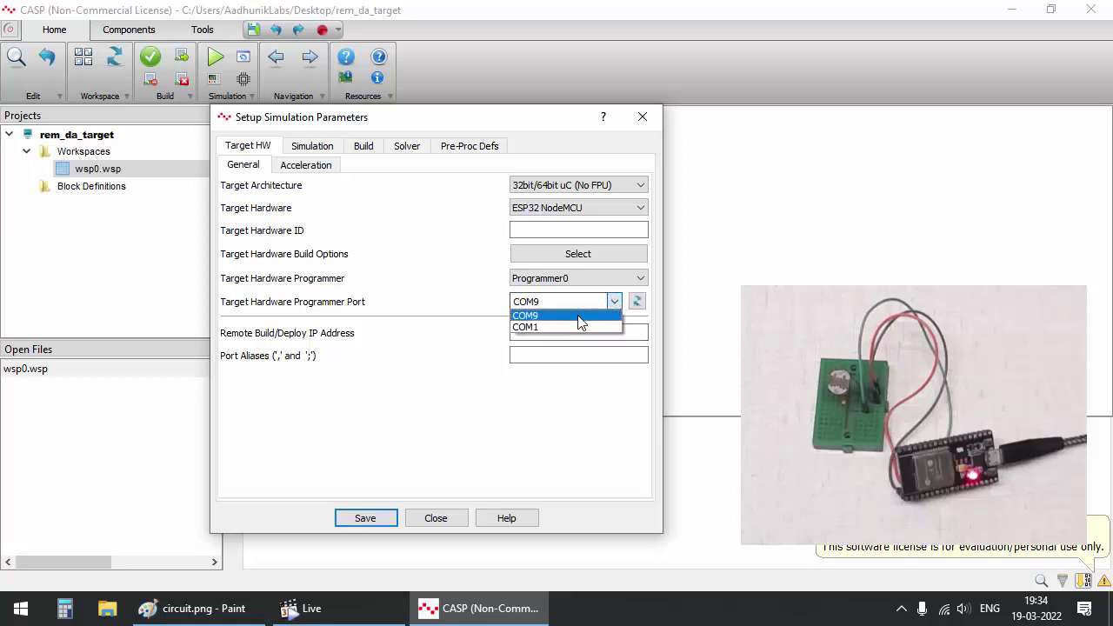
click(613, 302)
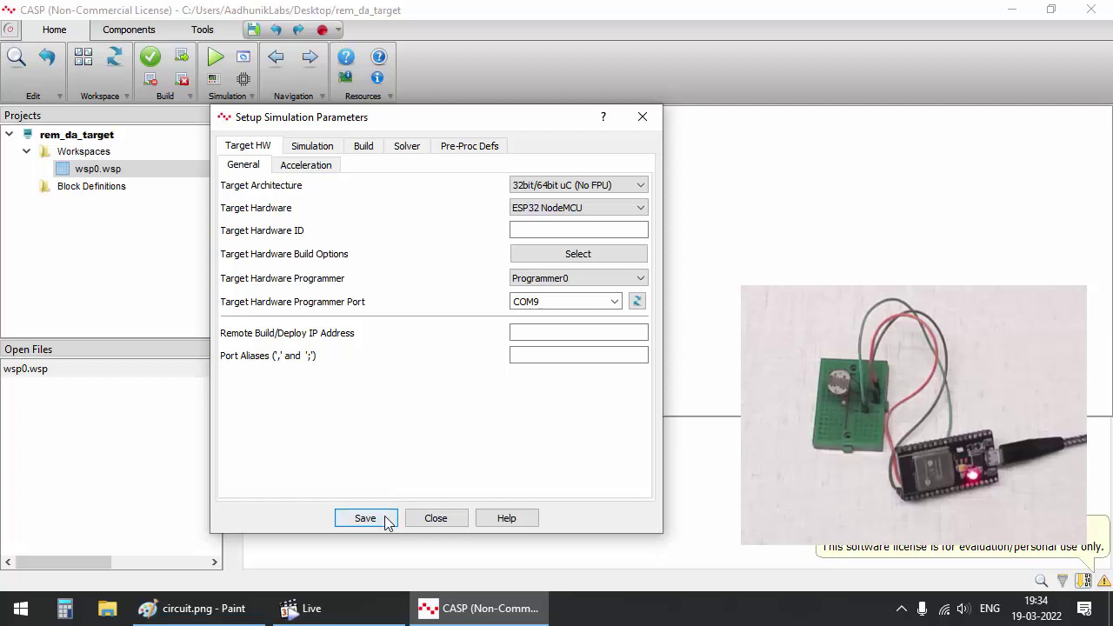
Disable the simulation time limit, use a 20000 µs time step, and save the parameters
click(312, 145)
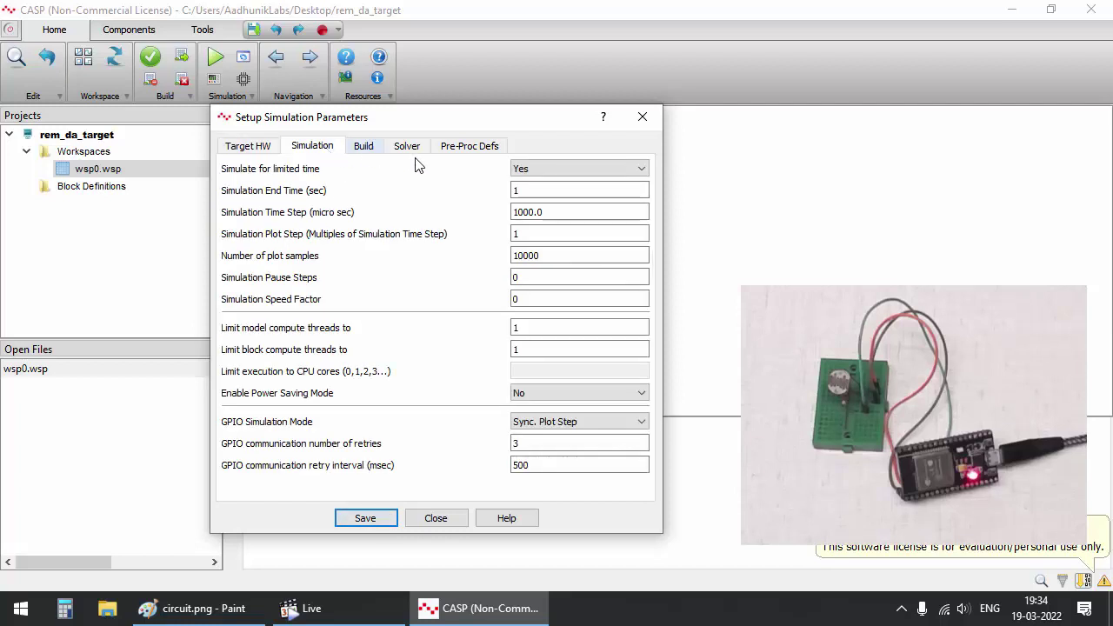
click(527, 169)
click(526, 195)
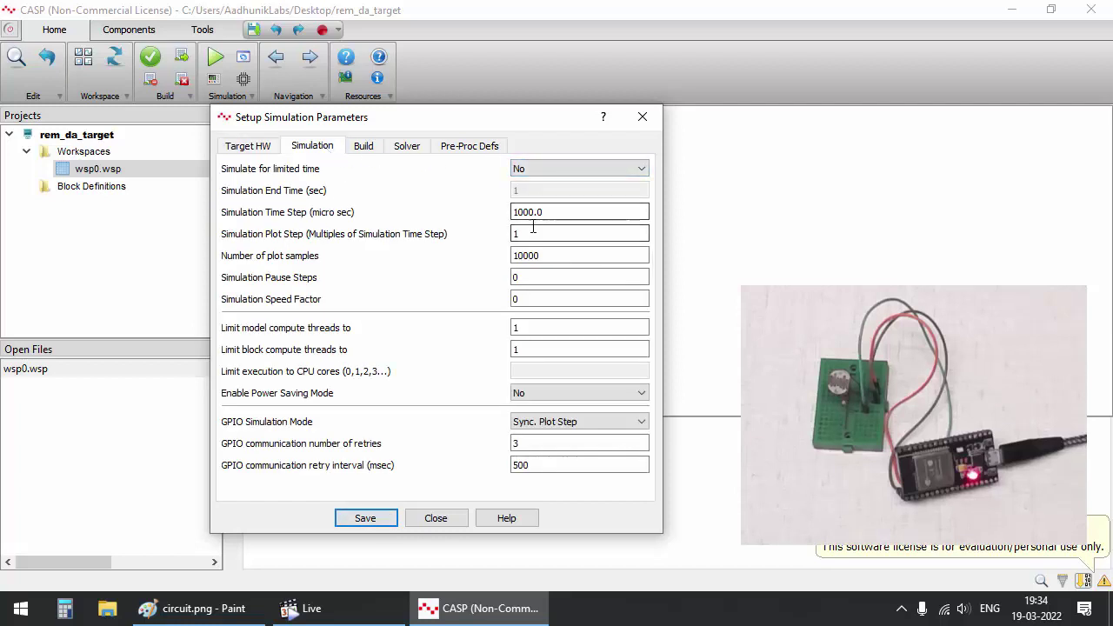
drag(519, 211, 493, 219)
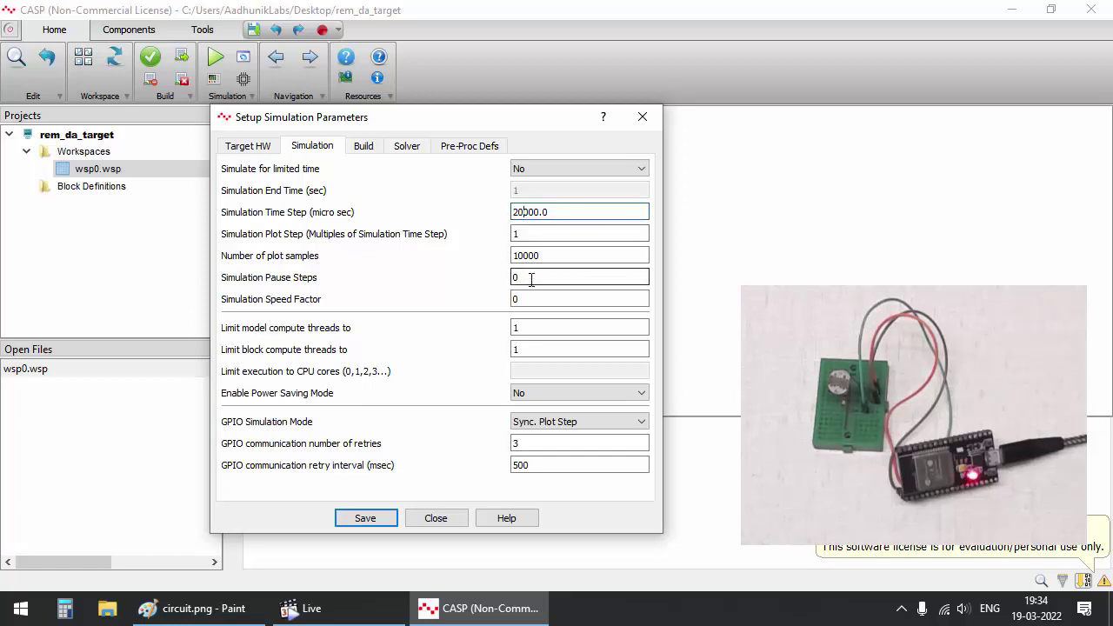
click(361, 517)
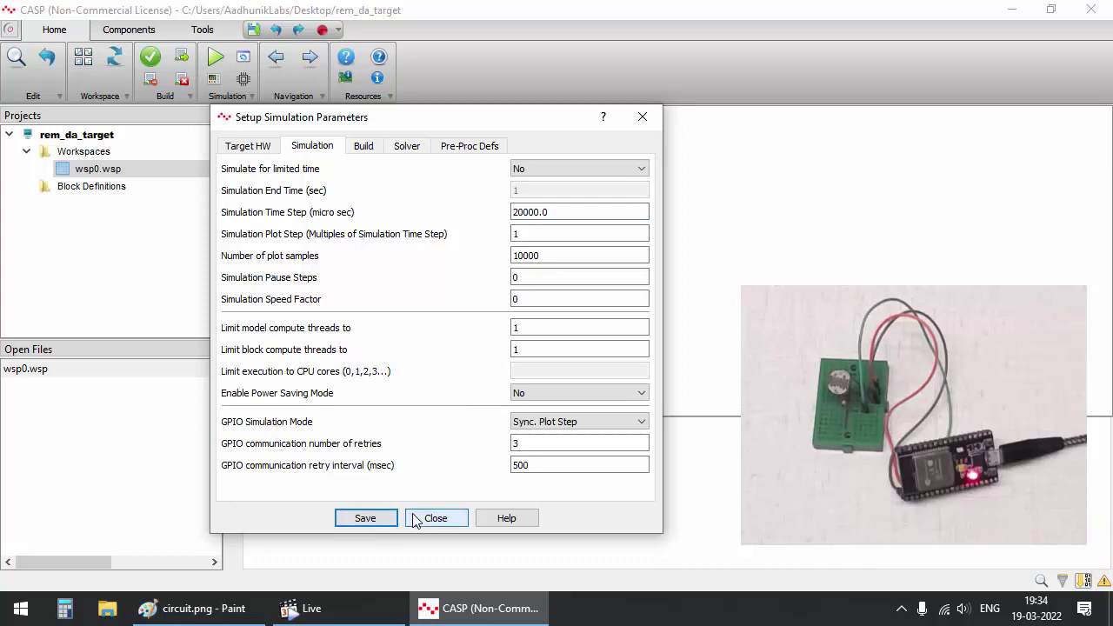
click(434, 518)
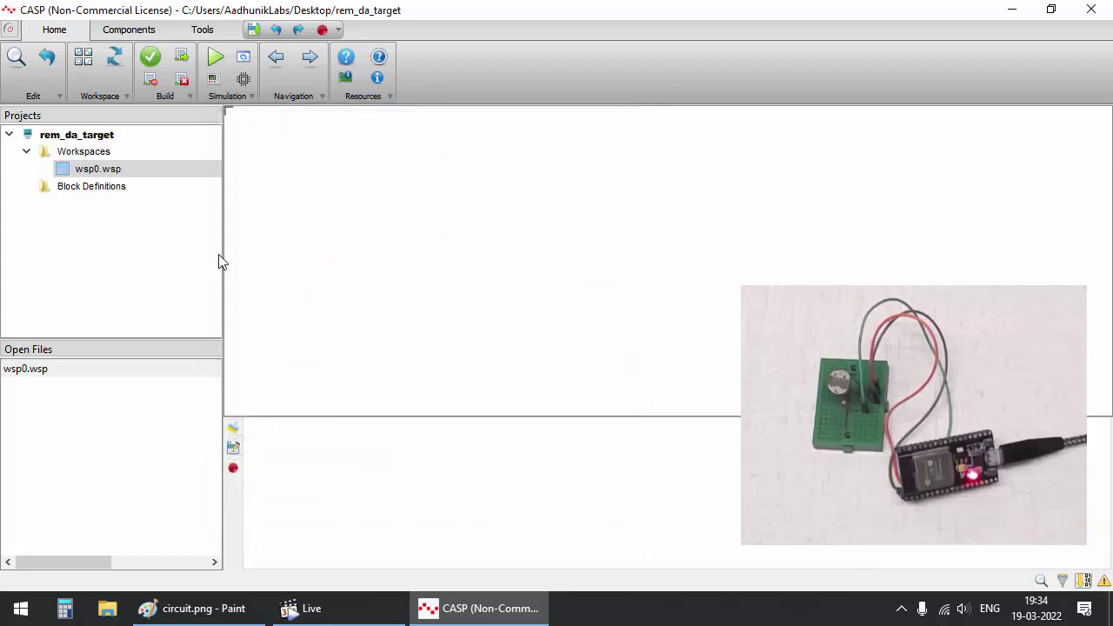
Add a TargetHw IO block and a Pulse Generator block, placed side by side
double_click(502, 249)
drag(212, 45, 473, 149)
click(557, 440)
drag(748, 149, 487, 117)
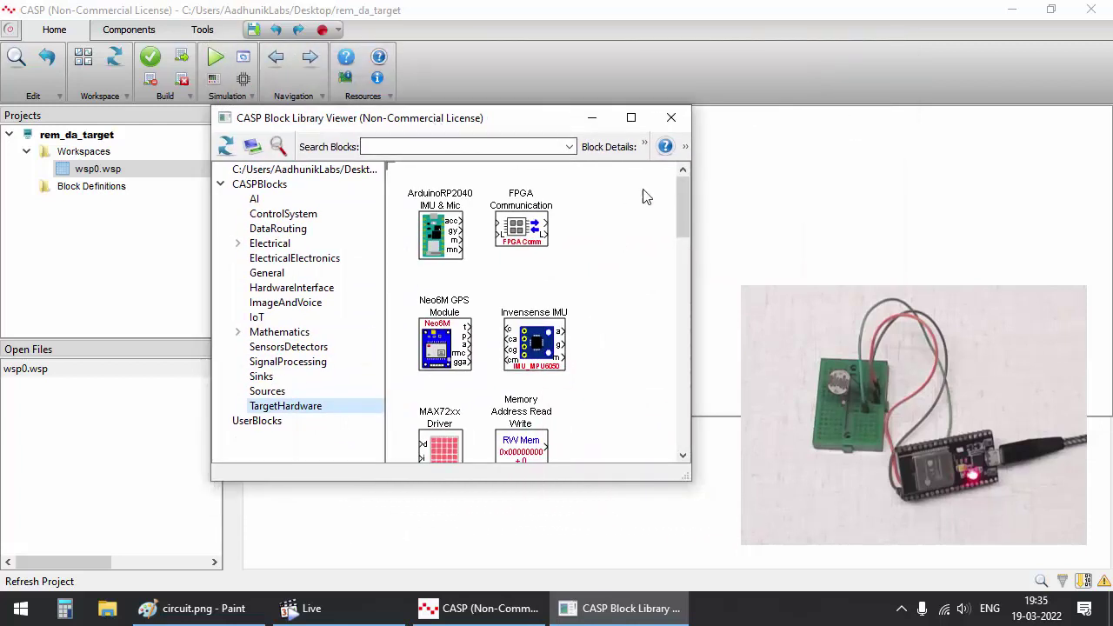
drag(683, 186, 677, 321)
double_click(524, 305)
click(270, 392)
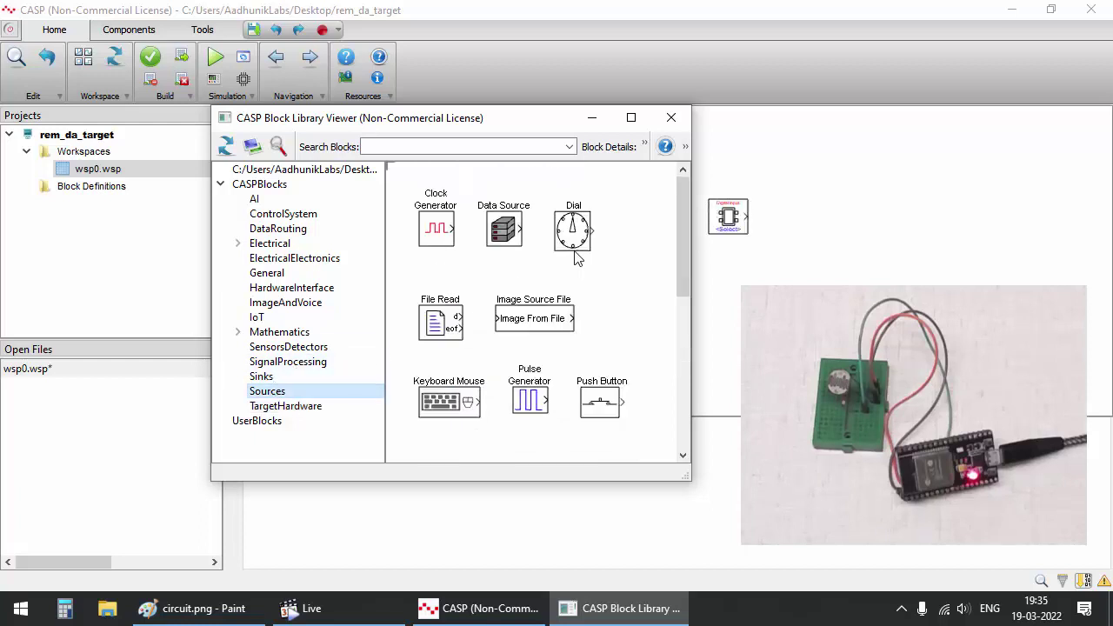
drag(513, 478, 514, 557)
double_click(530, 400)
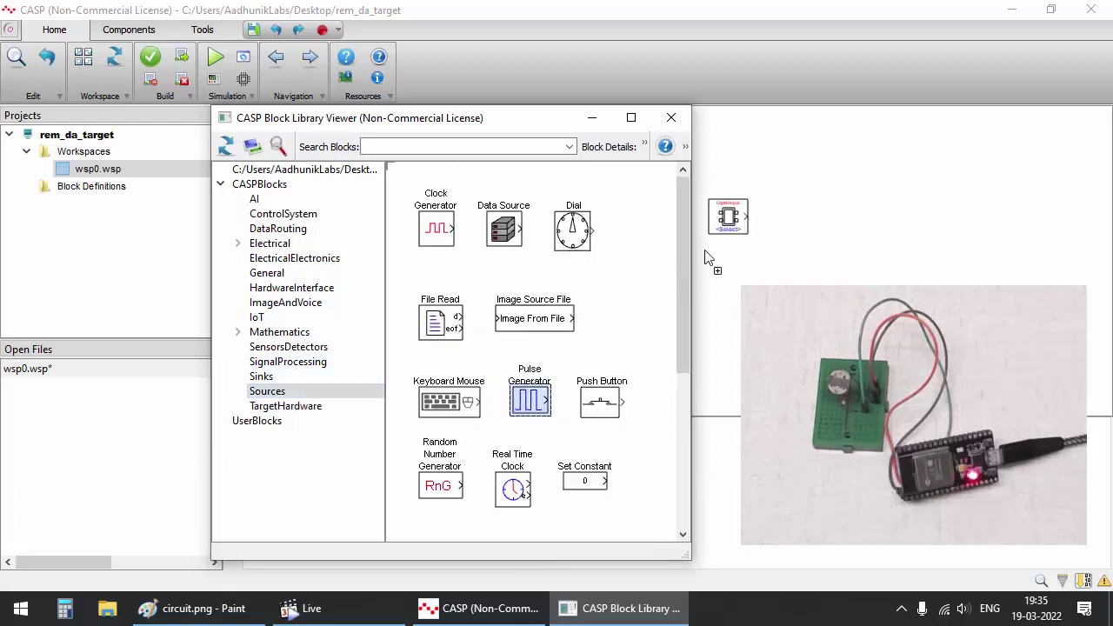
click(722, 263)
drag(722, 262, 323, 161)
drag(727, 217, 394, 161)
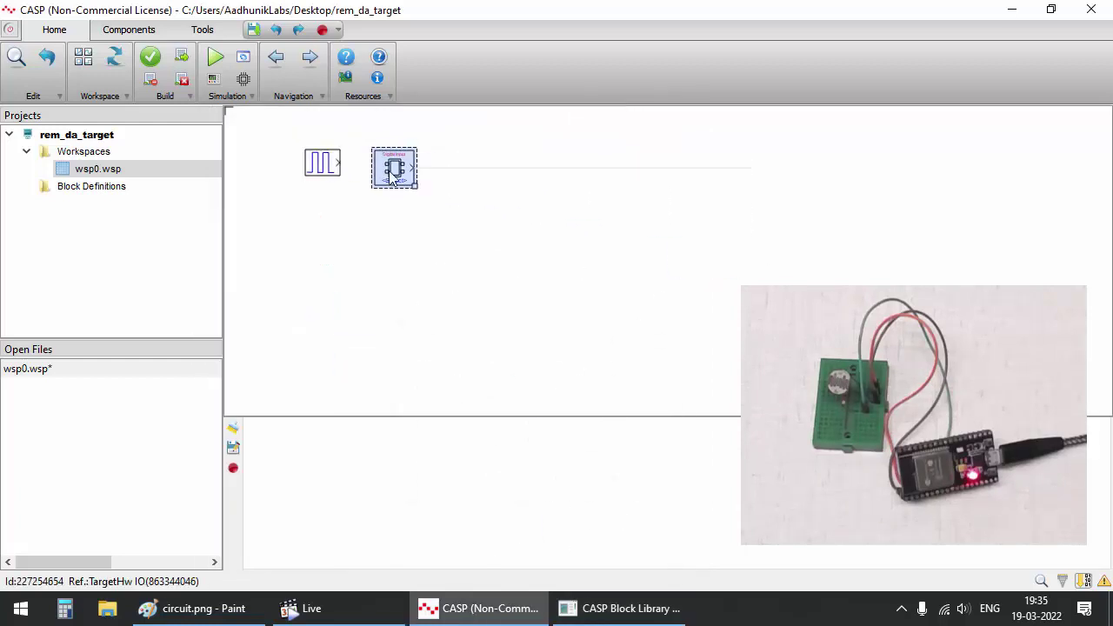
Make the IO block a Digital Output on pin 2 (A12) (LED) with Integer32_Boolean data
double_click(394, 161)
click(572, 254)
click(600, 281)
click(600, 282)
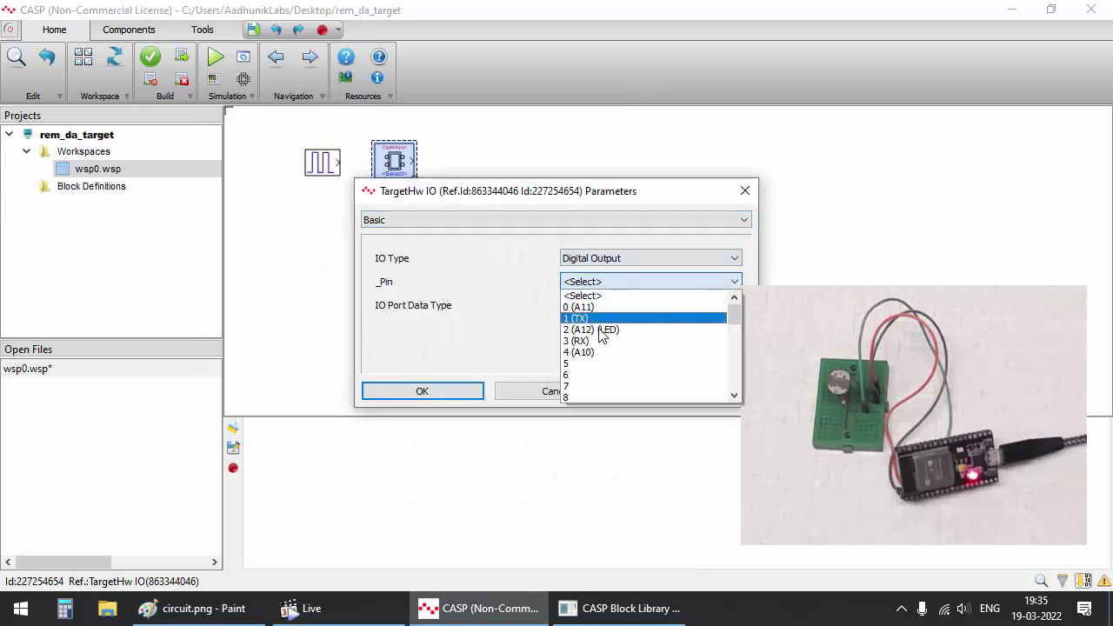
click(588, 326)
click(587, 305)
click(602, 364)
click(422, 391)
mouse_move(394, 161)
mouse_down()
mouse_move(352, 163)
mouse_move(409, 165)
mouse_up()
Set the Pulse Generator to Real Time with frequency 2, then build and program the board
double_click(322, 162)
click(651, 363)
click(587, 378)
double_click(563, 316)
text(2)
click(463, 400)
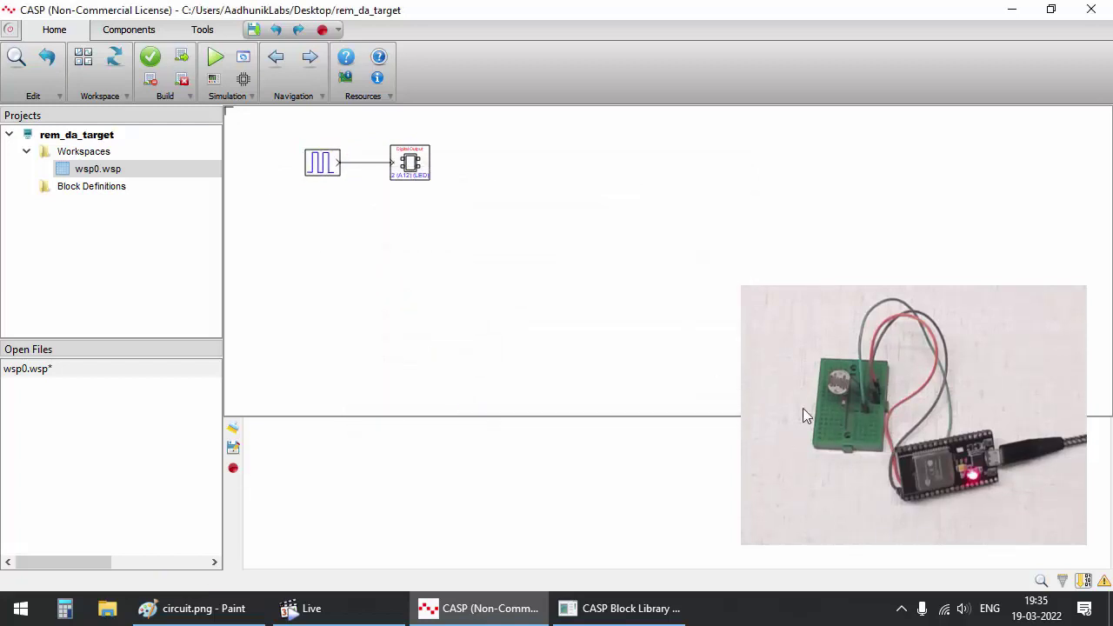
click(215, 58)
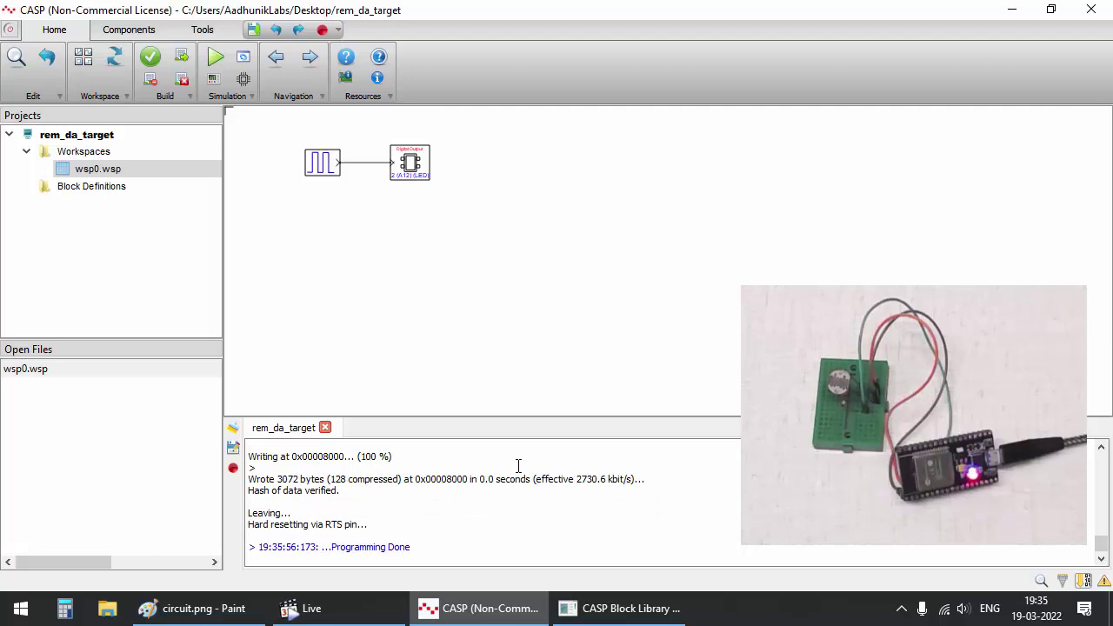
Add TargetHw Serial, Data Source, Set Constant, Data Tap-In and Data Tap-Out blocks
click(619, 608)
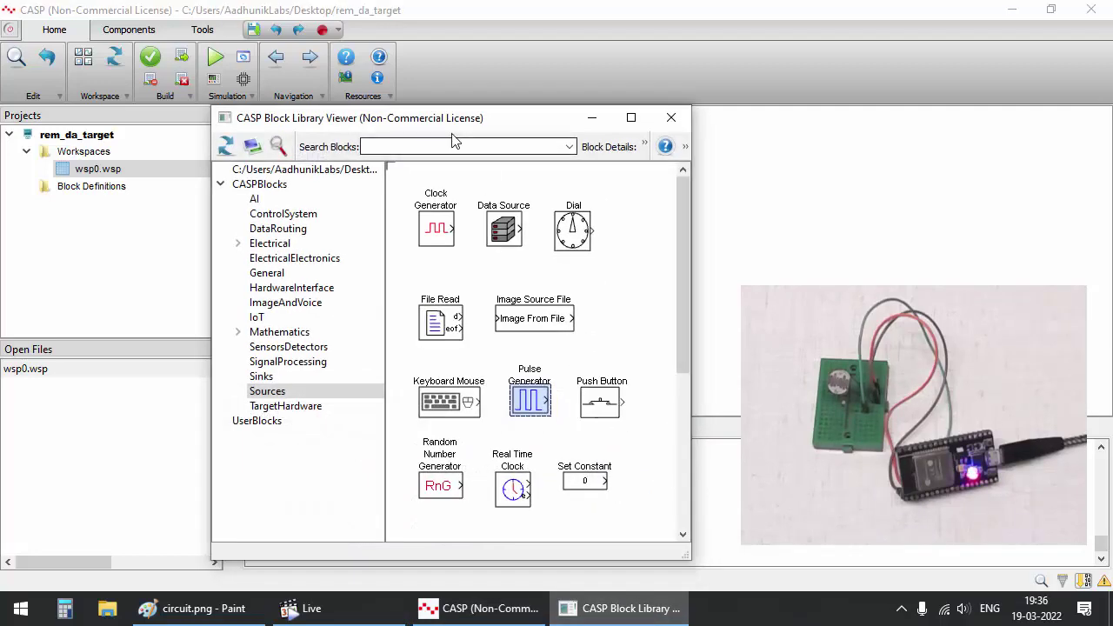
drag(452, 117, 380, 97)
click(213, 385)
drag(610, 182, 608, 406)
drag(458, 364, 660, 231)
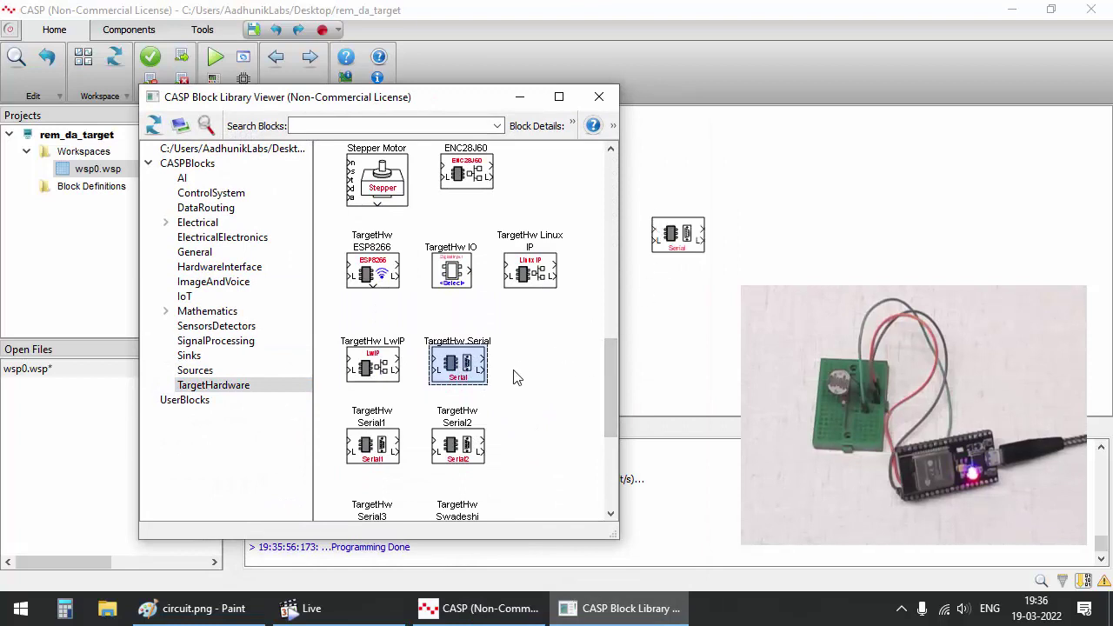
click(219, 369)
click(448, 216)
drag(726, 231, 731, 233)
drag(513, 461, 729, 193)
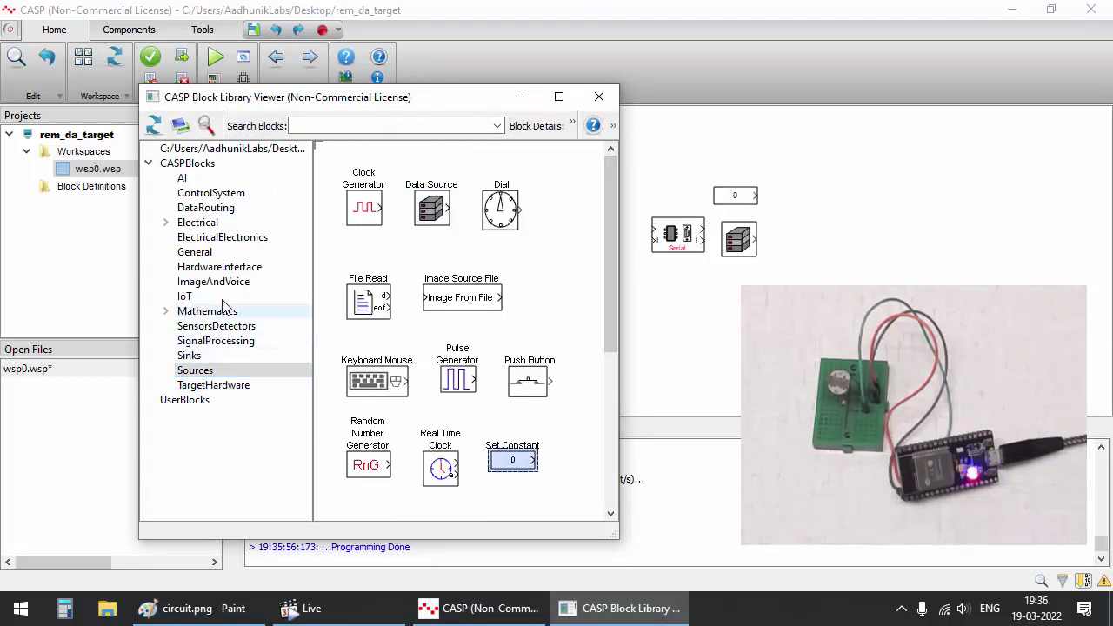
click(206, 207)
drag(474, 396, 690, 301)
drag(357, 474, 705, 329)
click(520, 97)
Arrange Data Source, Set Constant and the taps around the Serial block
click(675, 243)
drag(674, 243, 389, 245)
drag(741, 341, 689, 179)
drag(734, 208, 472, 242)
drag(473, 242, 338, 264)
drag(471, 278, 279, 248)
drag(438, 333, 321, 292)
drag(445, 356, 465, 237)
scroll(461, 288, up, 1)
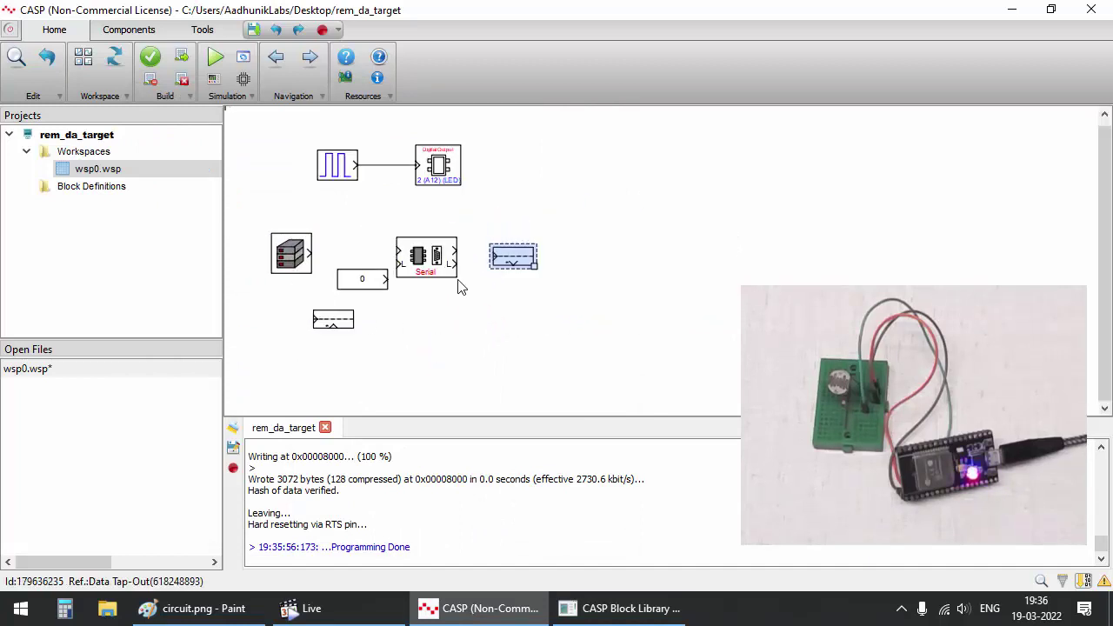
Wire Data Source into Serial and Tap-In, and Serial's output to Tap-Out
mouse_move(304, 257)
mouse_down()
mouse_move(385, 260)
mouse_move(289, 257)
mouse_up()
mouse_move(373, 290)
mouse_down()
mouse_move(382, 274)
mouse_move(372, 283)
mouse_up()
drag(333, 320, 358, 313)
click(310, 252)
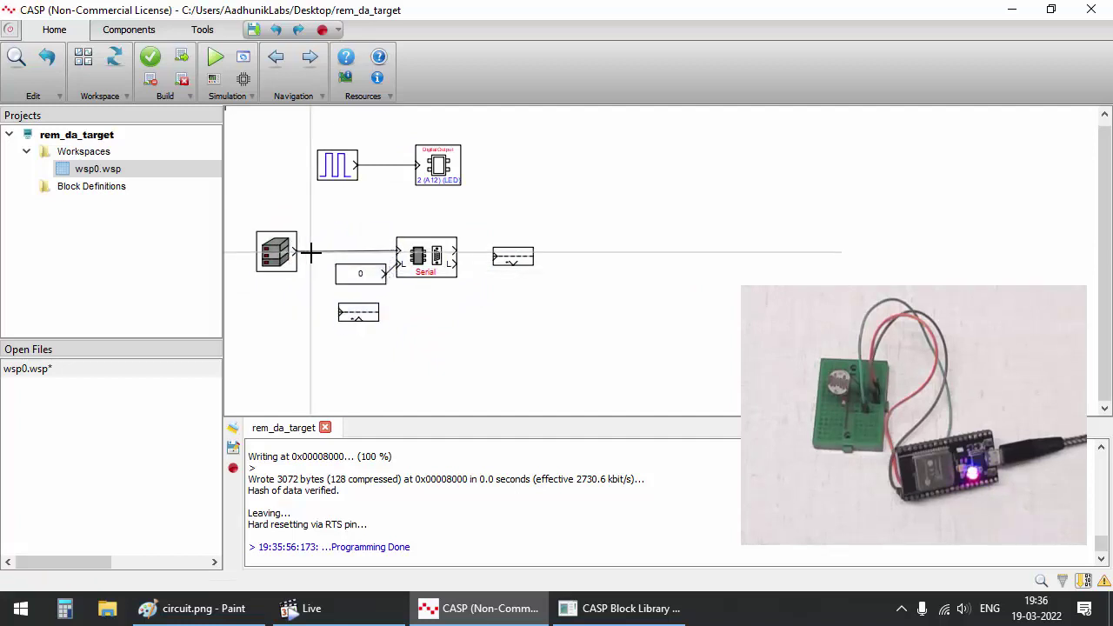
drag(311, 253, 339, 313)
drag(463, 258, 520, 258)
click(451, 171)
Duplicate the IO block as an ADC Input on pin 36 (A0) and wire it to Tap-In
key(ctrl+c)
key(ctrl+v)
double_click(301, 359)
click(601, 259)
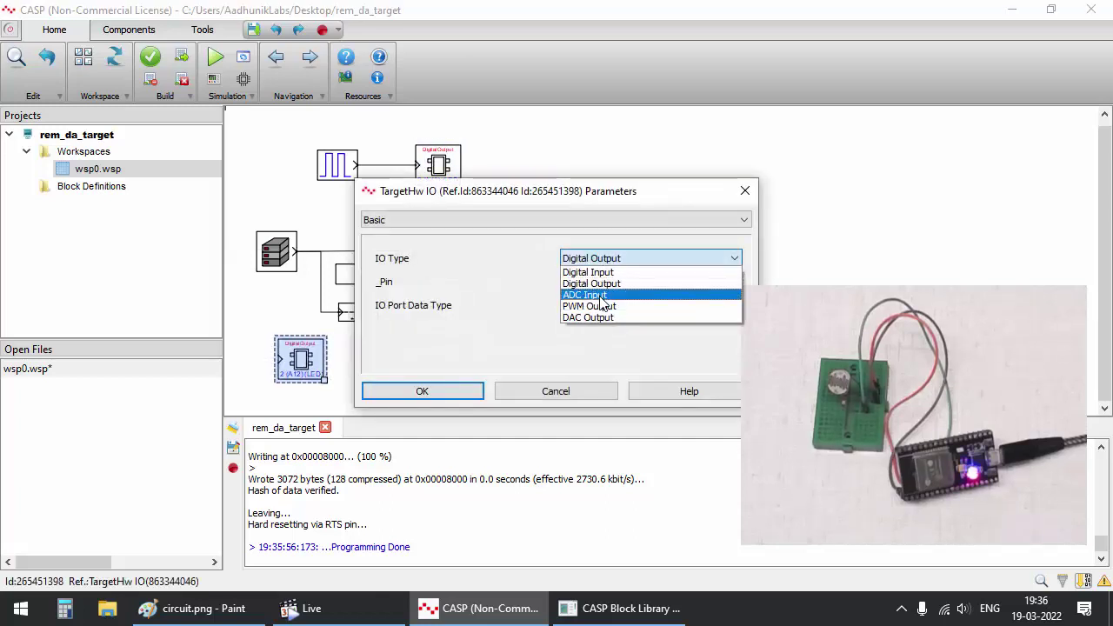
click(587, 295)
click(593, 282)
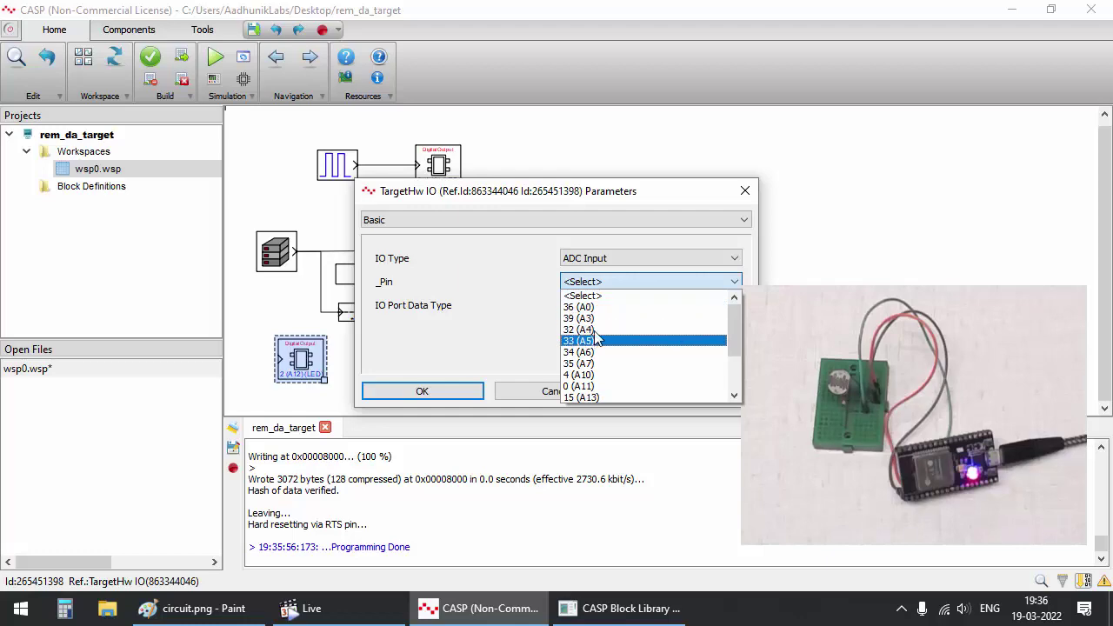
click(591, 308)
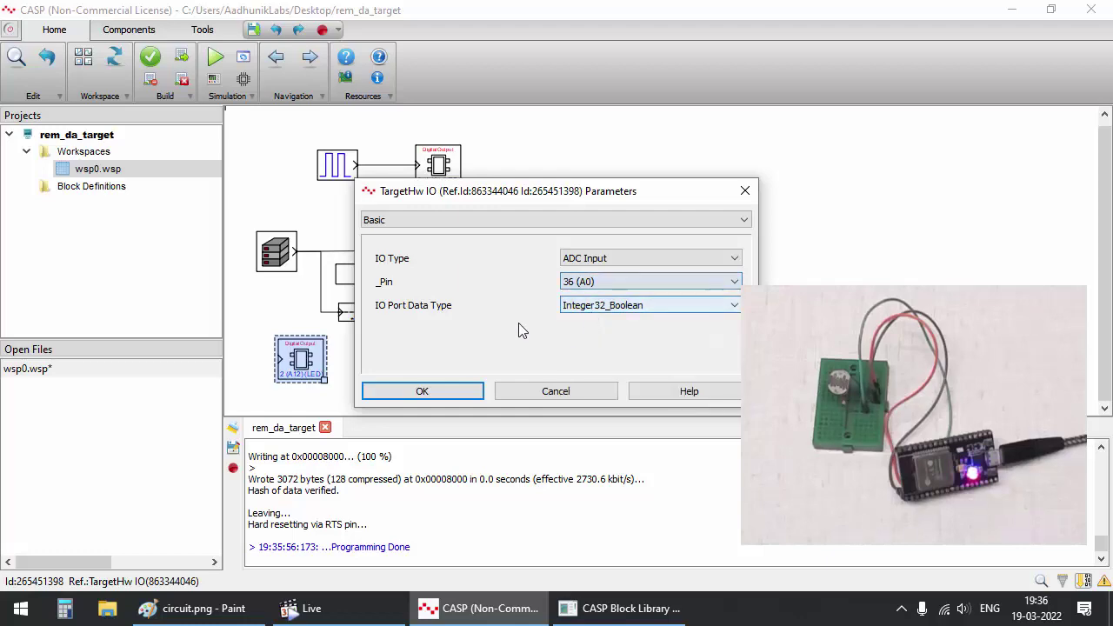
click(242, 608)
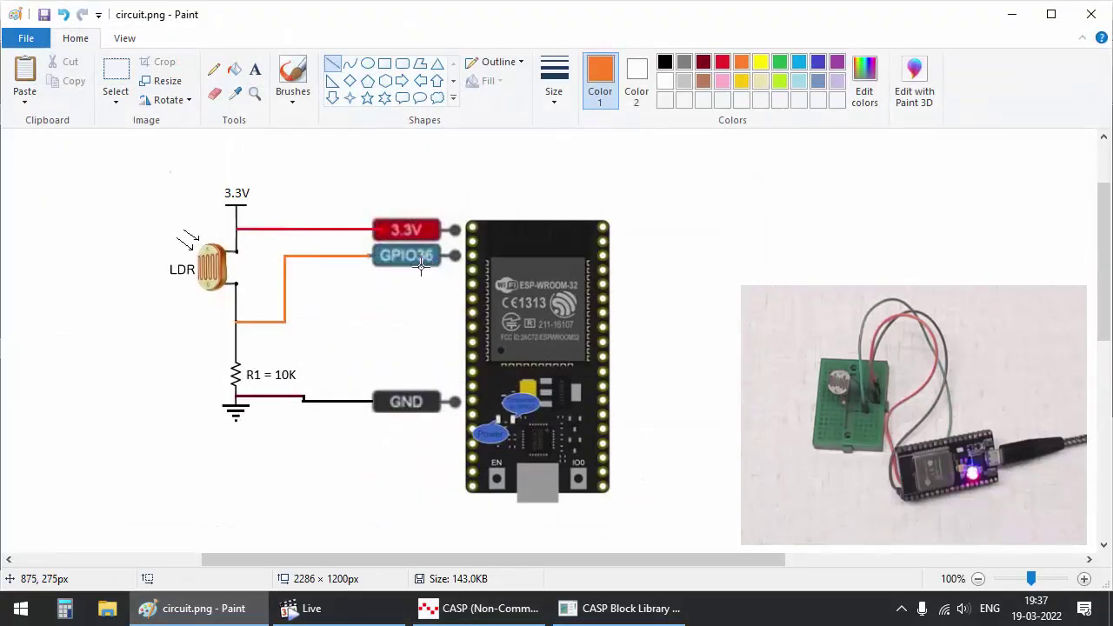
key(alt+Tab)
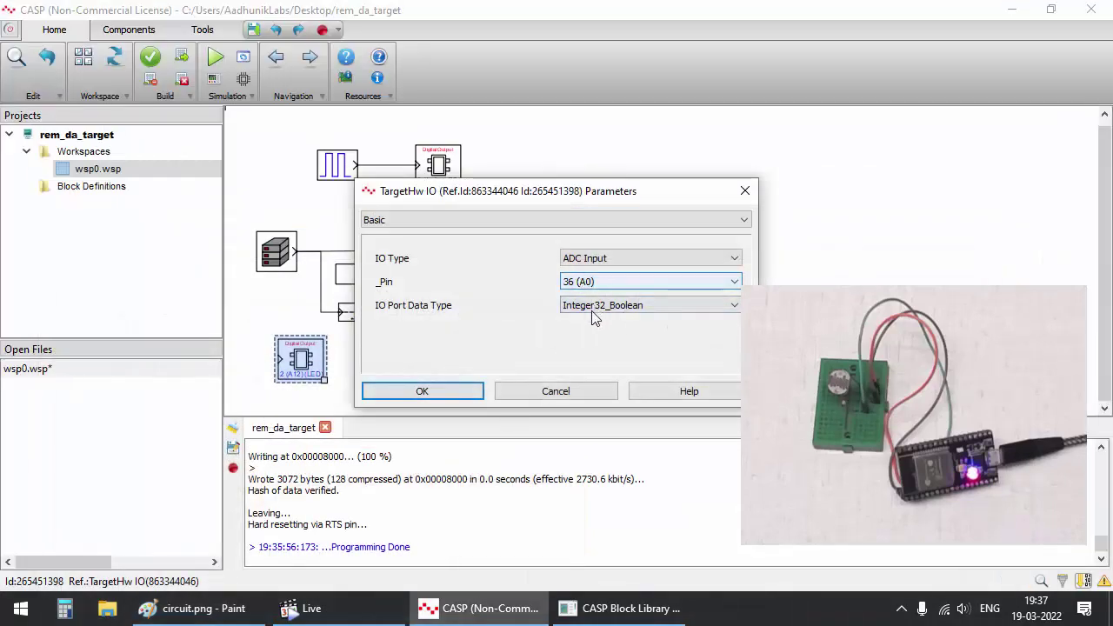
click(474, 391)
mouse_move(323, 364)
mouse_down()
mouse_move(368, 351)
mouse_move(359, 320)
mouse_up()
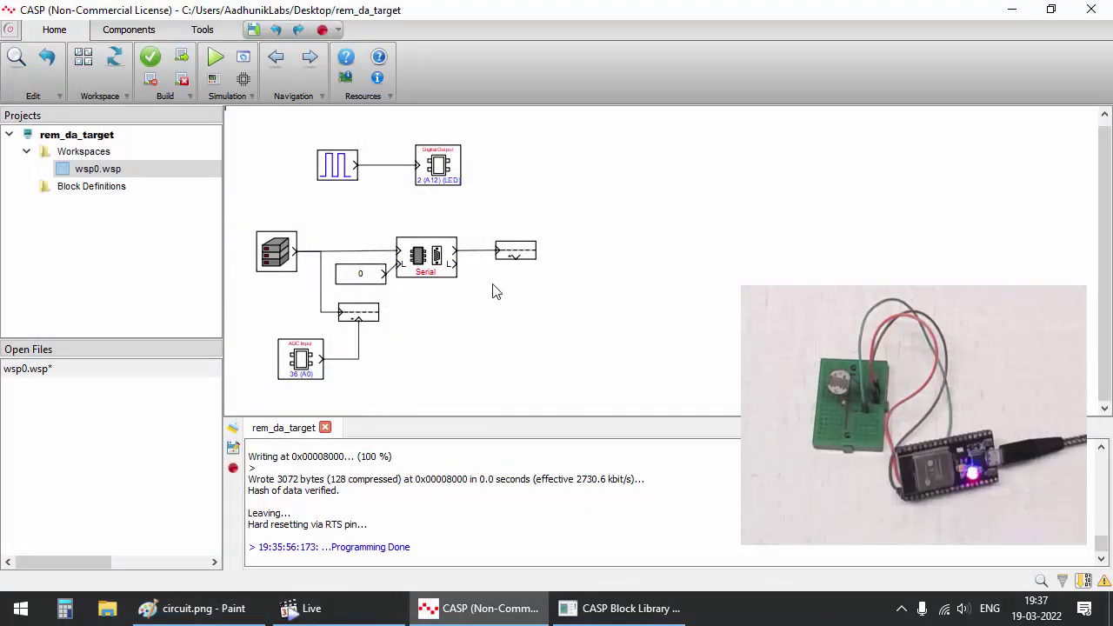
Shift the LED output block right and add a Logic Gates block from Mathematics
drag(444, 172, 654, 174)
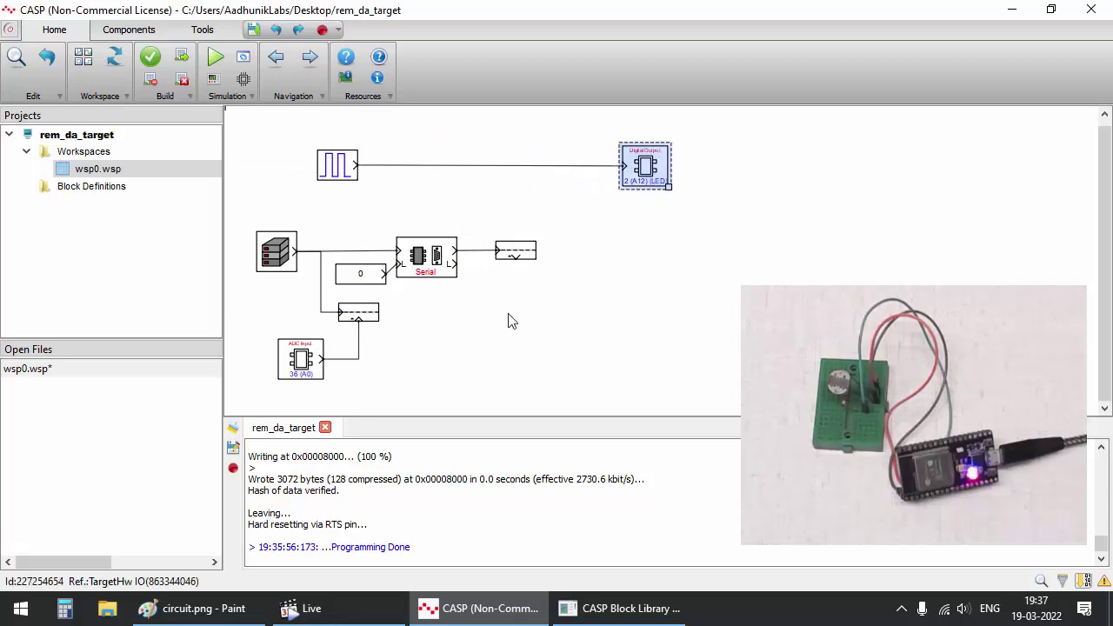
click(584, 607)
click(205, 311)
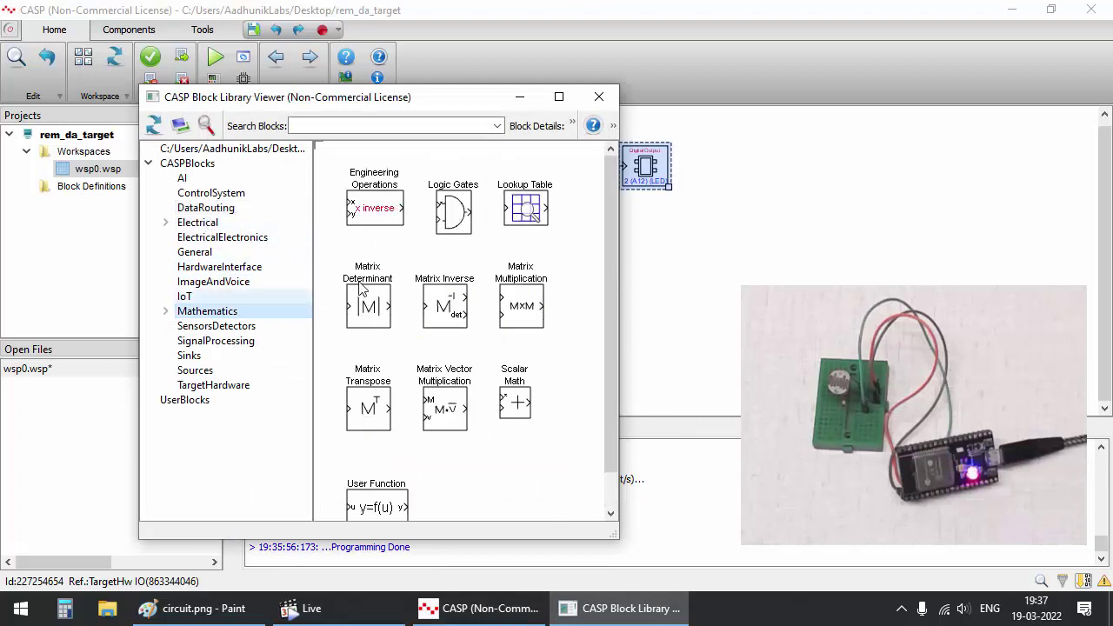
drag(452, 219, 640, 242)
Make the gate OR, feeding it pulse and received data, and drive the LED output
click(626, 286)
click(573, 318)
click(455, 372)
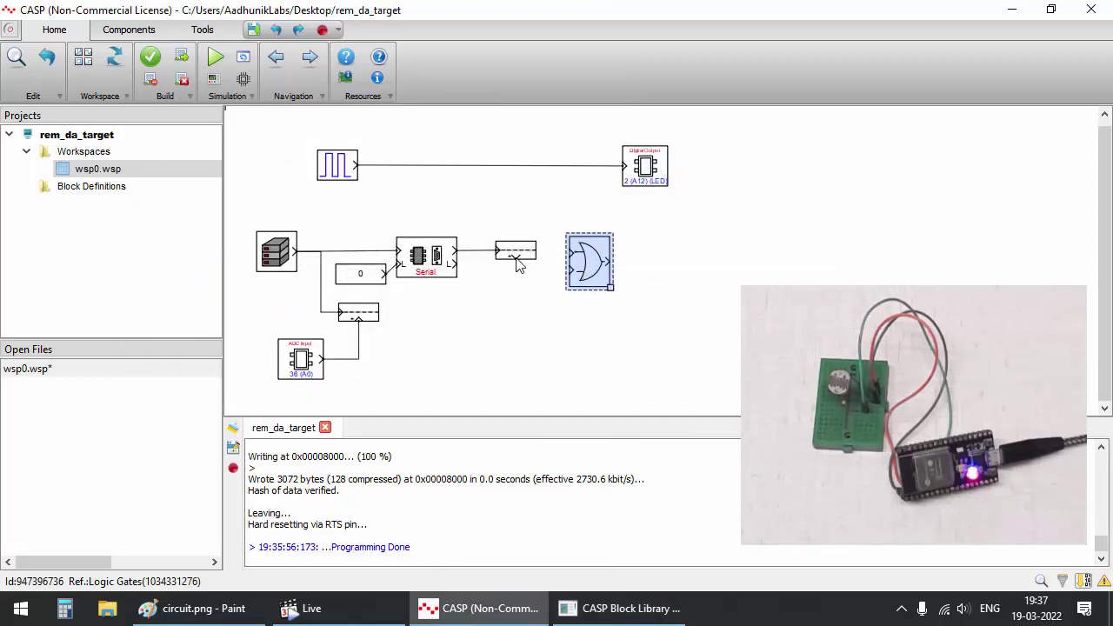
drag(516, 261, 571, 271)
drag(621, 163, 571, 252)
drag(645, 167, 666, 264)
click(605, 315)
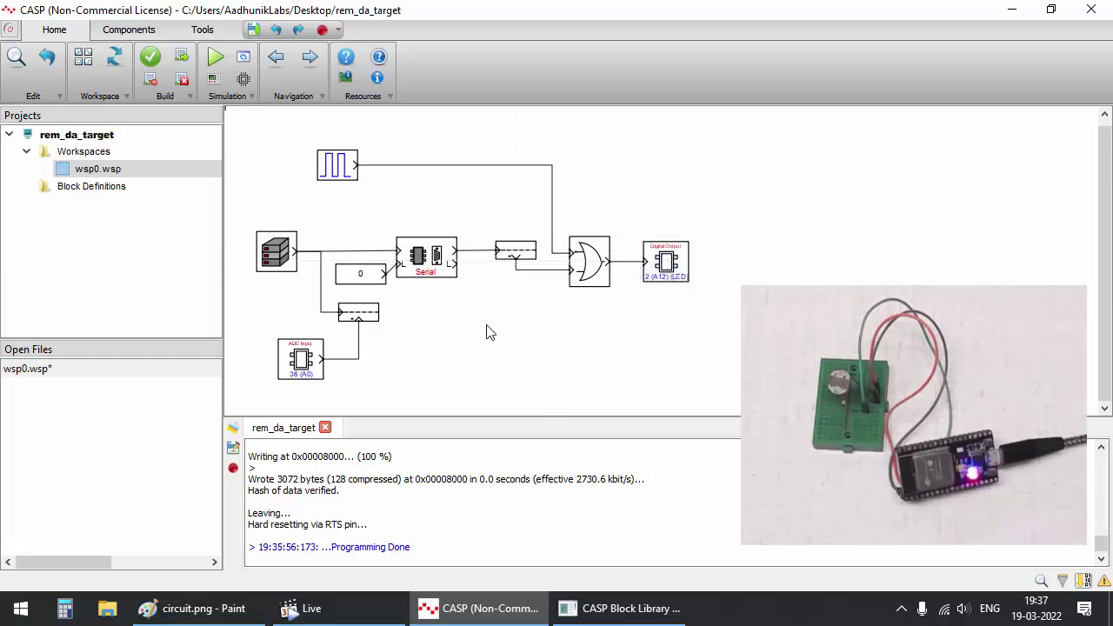
Set the Serial block's send and receive data sizes to 16
double_click(419, 268)
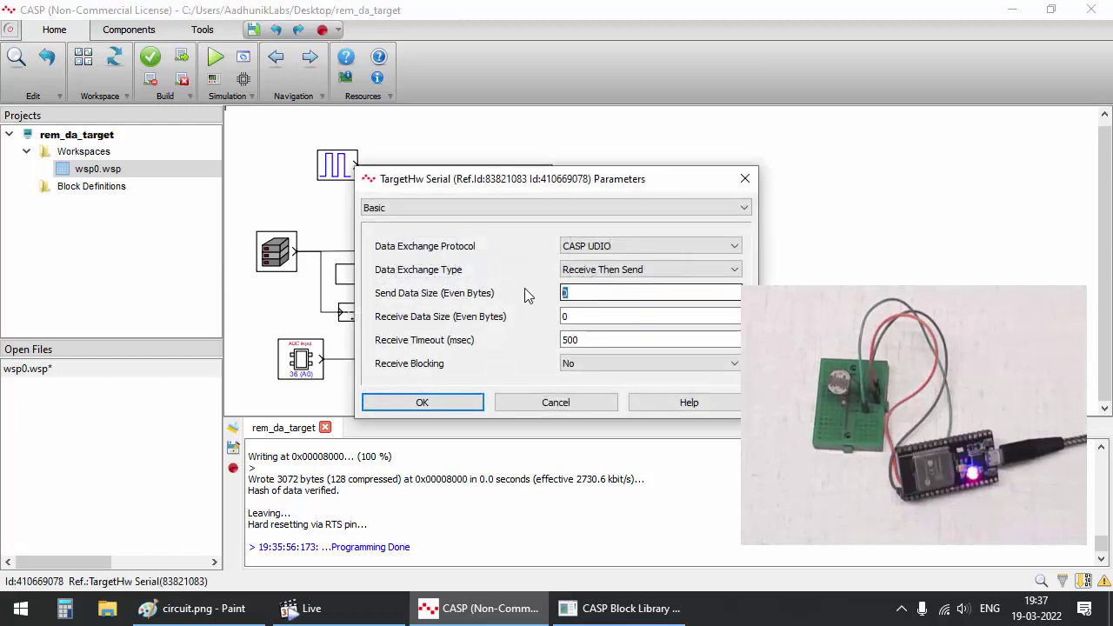
text(16)
key(Tab)
text(16)
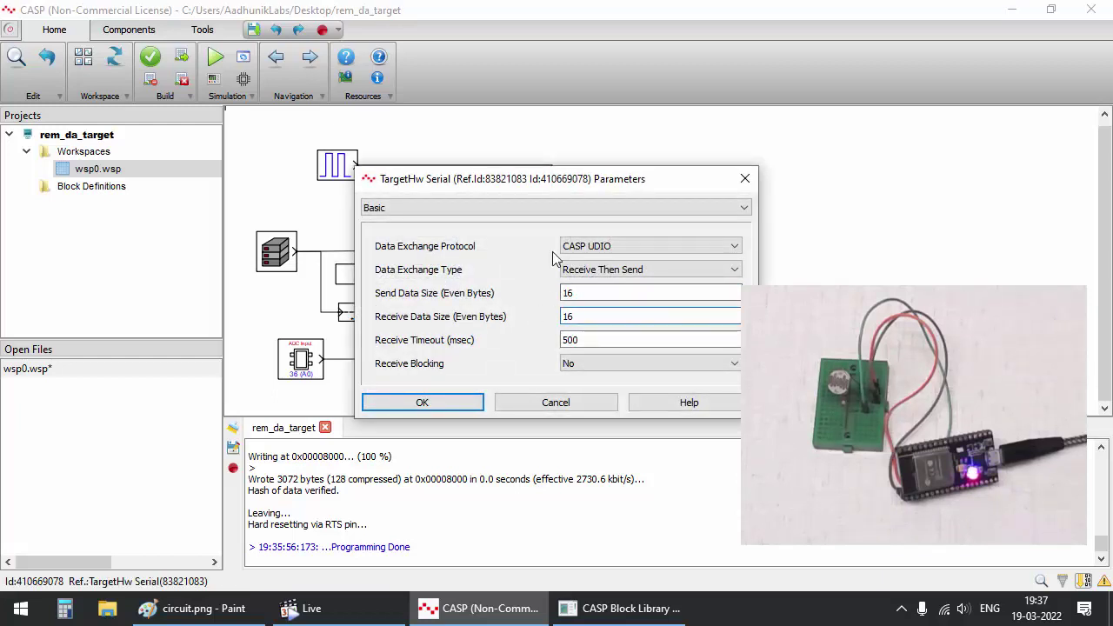
click(522, 208)
click(465, 242)
click(447, 400)
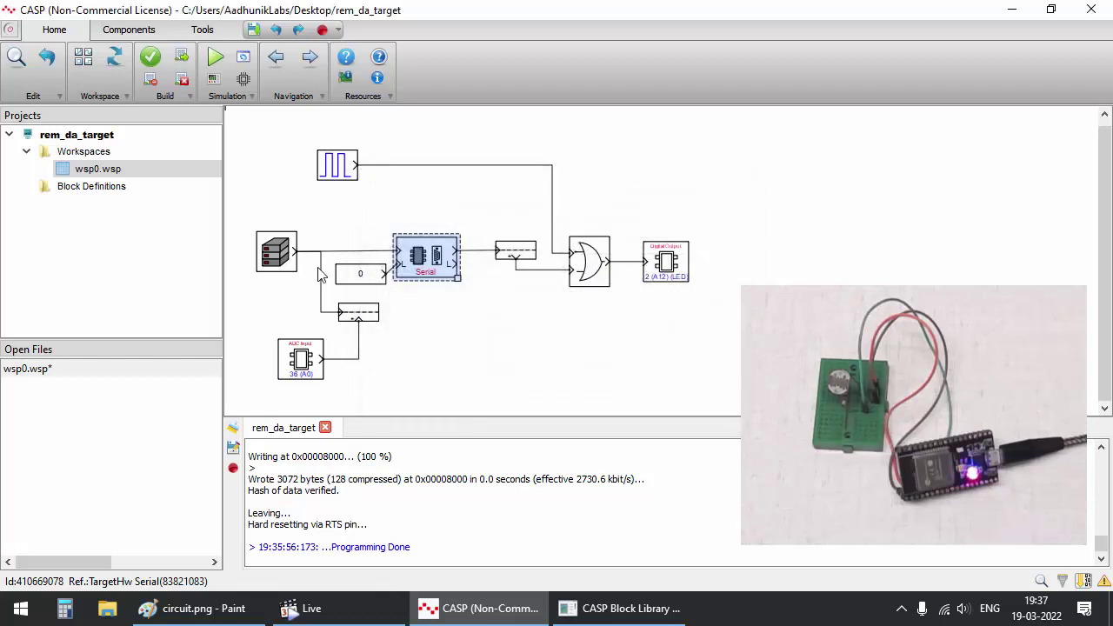
Set the Data Source to Byte data and the Set Constant type to Integer32_Boolean
double_click(295, 264)
click(613, 234)
click(584, 316)
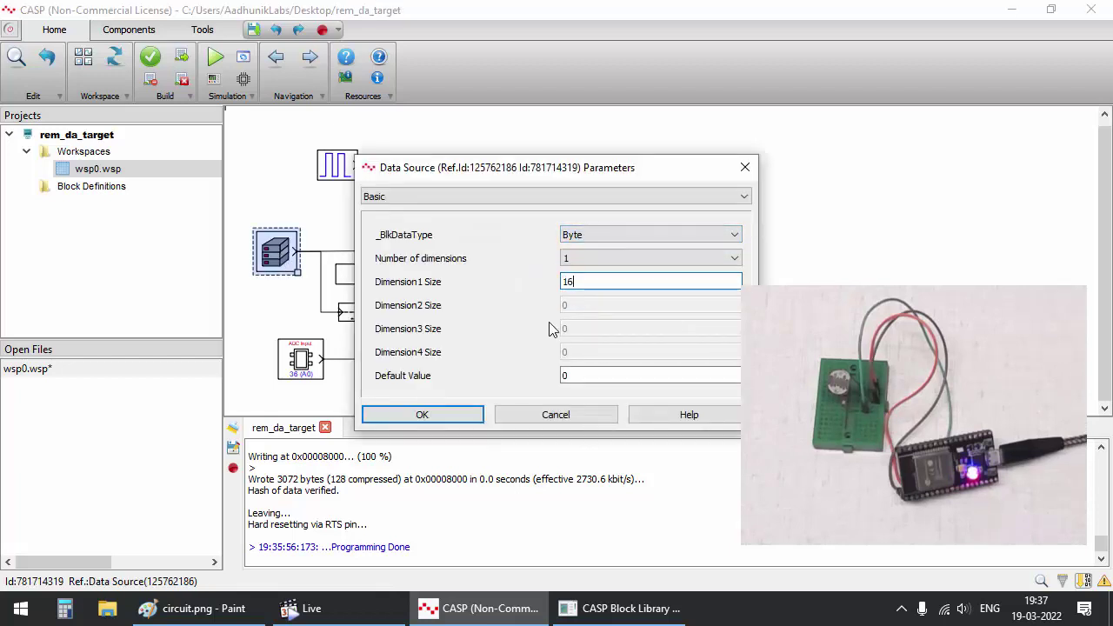
click(422, 414)
double_click(343, 274)
click(600, 280)
click(576, 320)
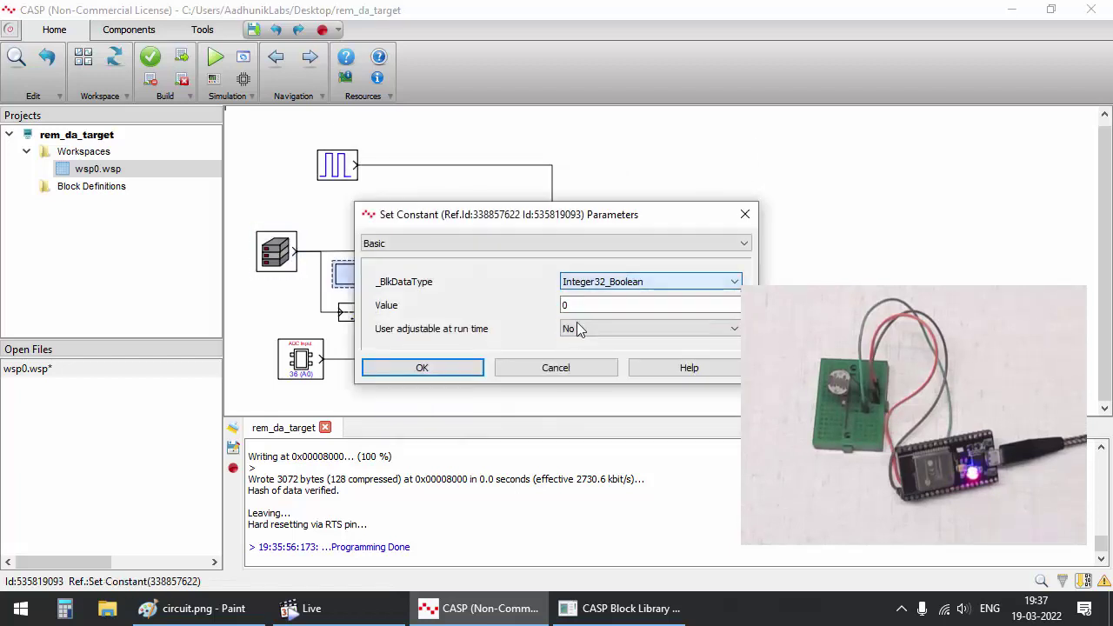
click(419, 367)
Check the Tap-in 1 and Tap-out 1 configurations, both using index 0
double_click(371, 310)
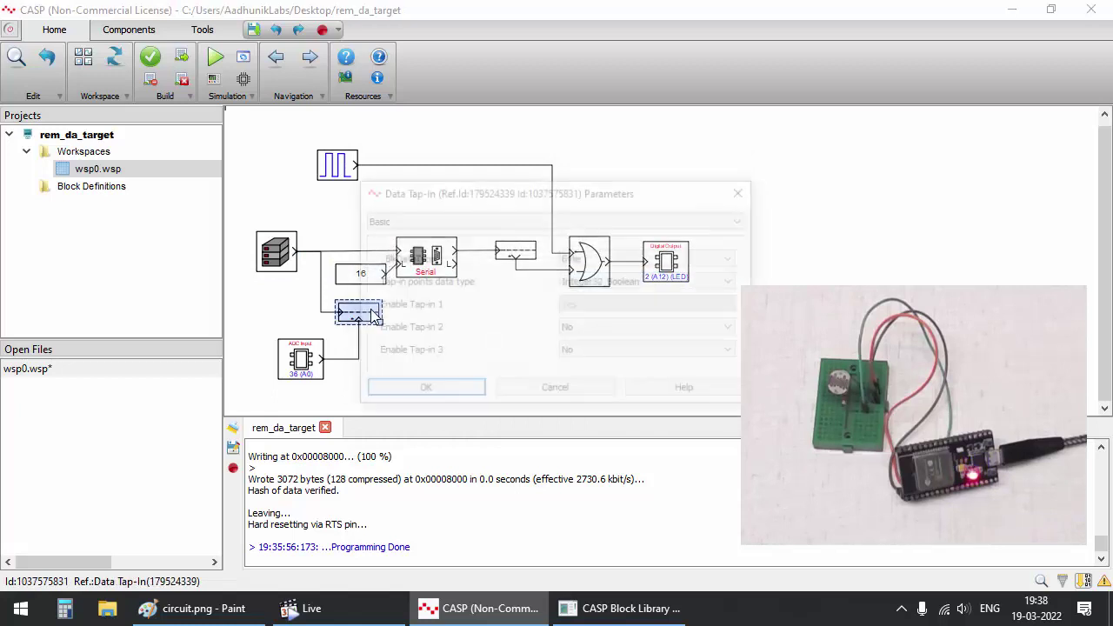
click(537, 222)
click(486, 250)
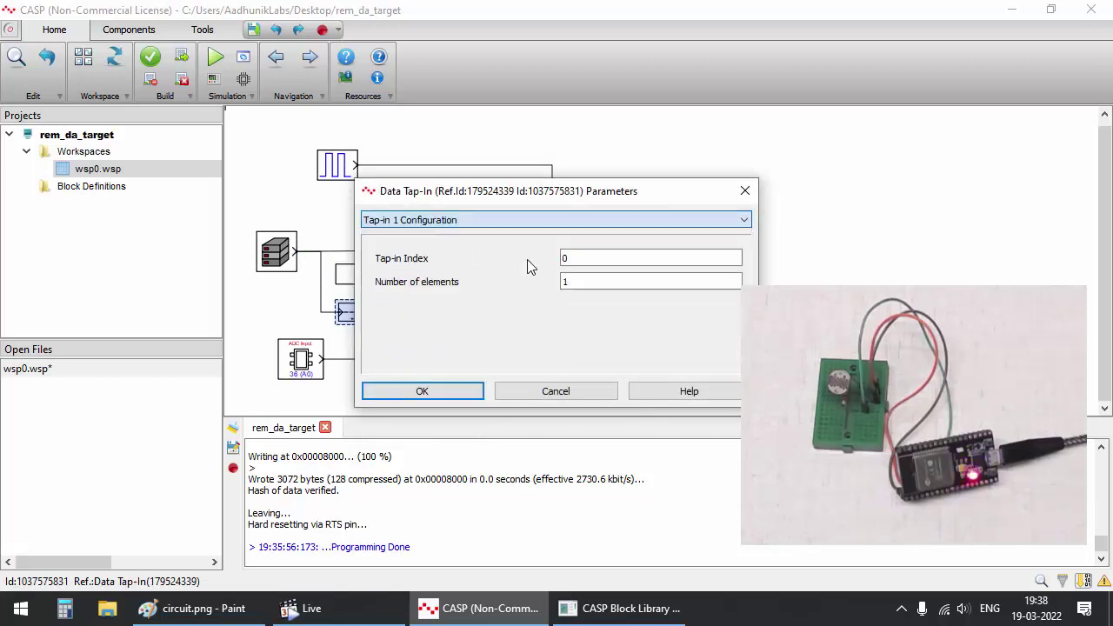
click(574, 281)
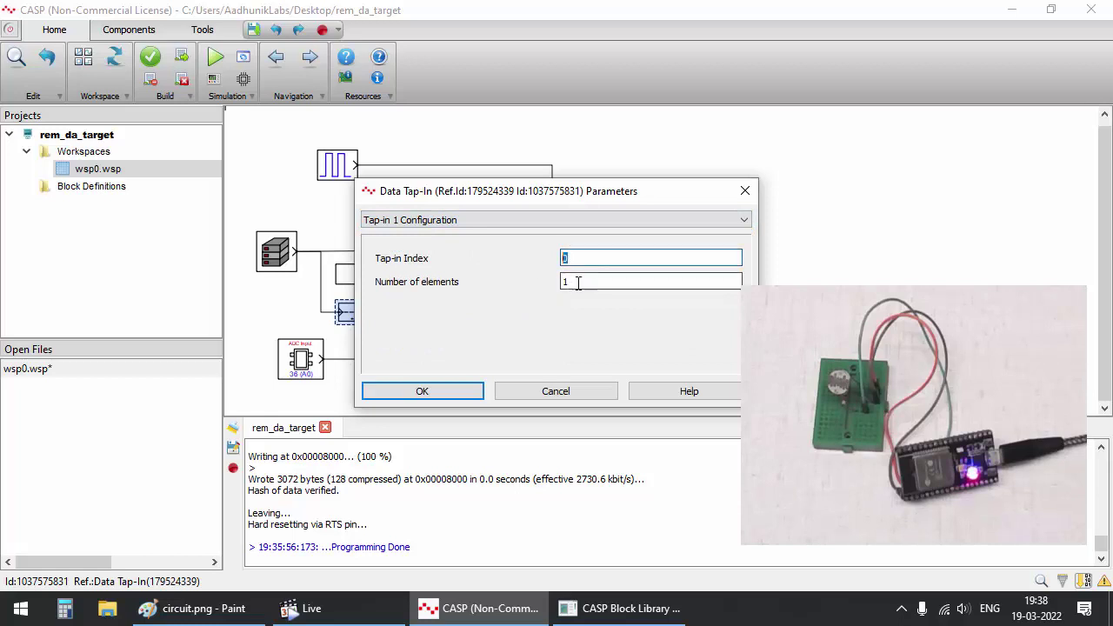
click(456, 398)
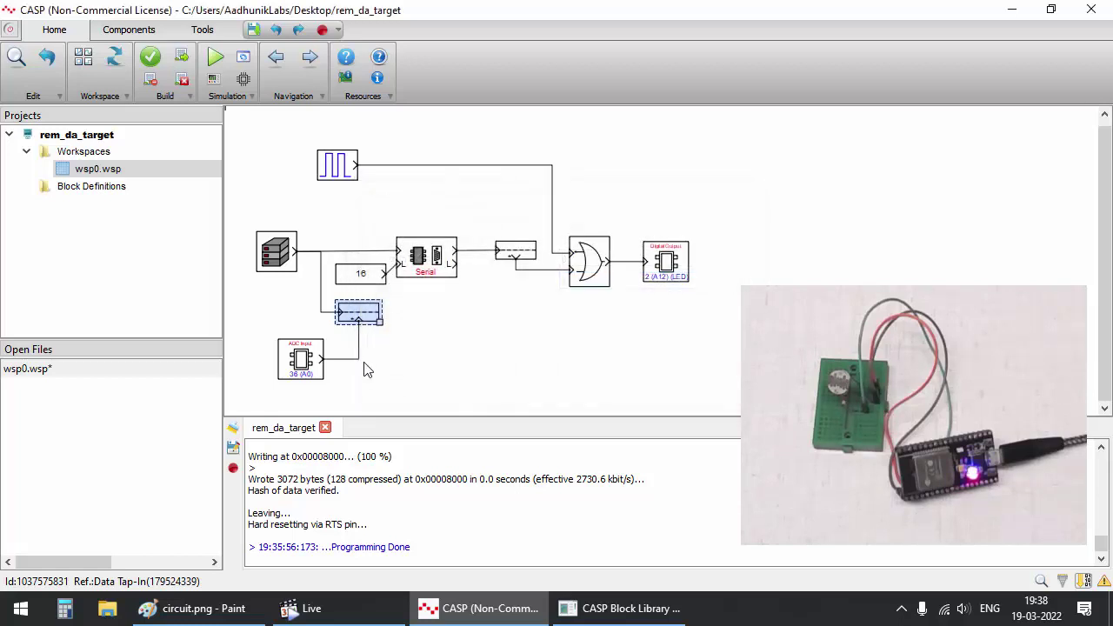
double_click(525, 251)
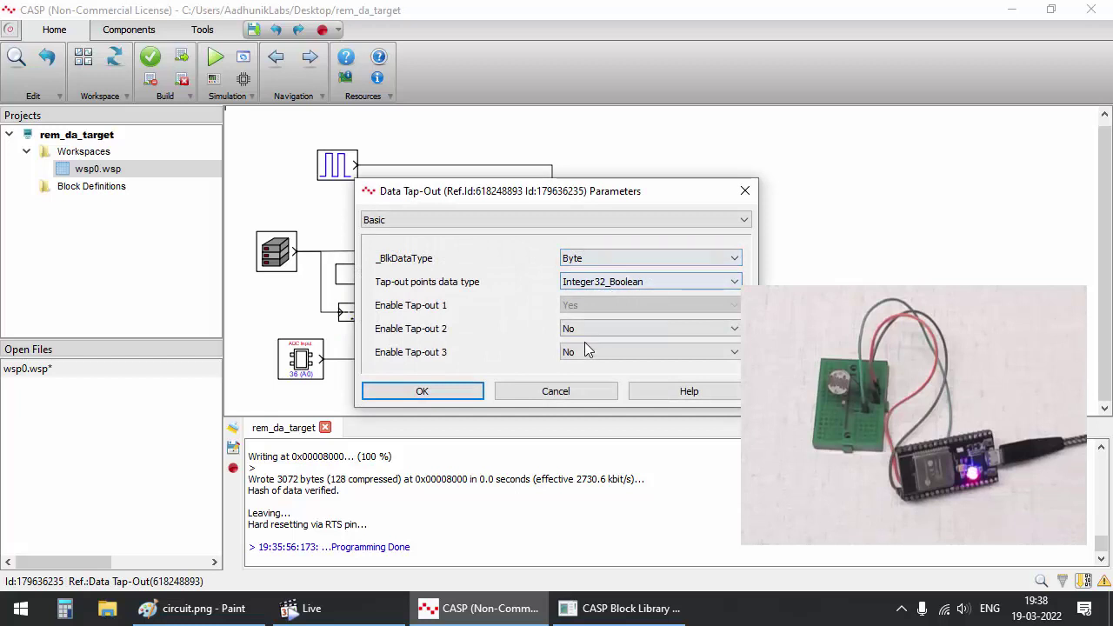
click(502, 220)
click(472, 244)
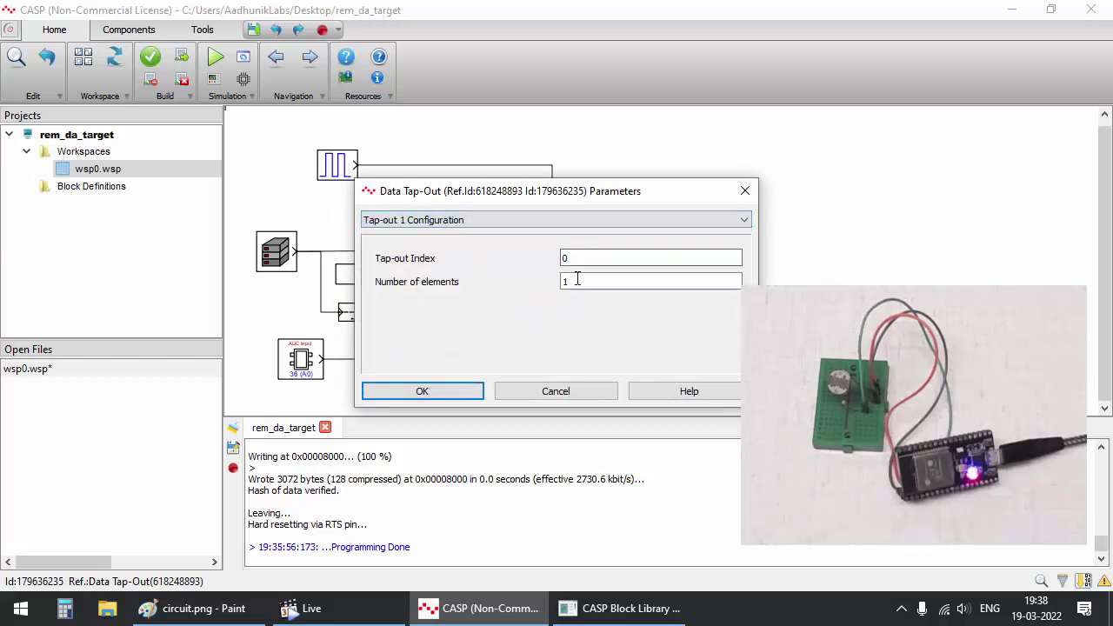
click(422, 391)
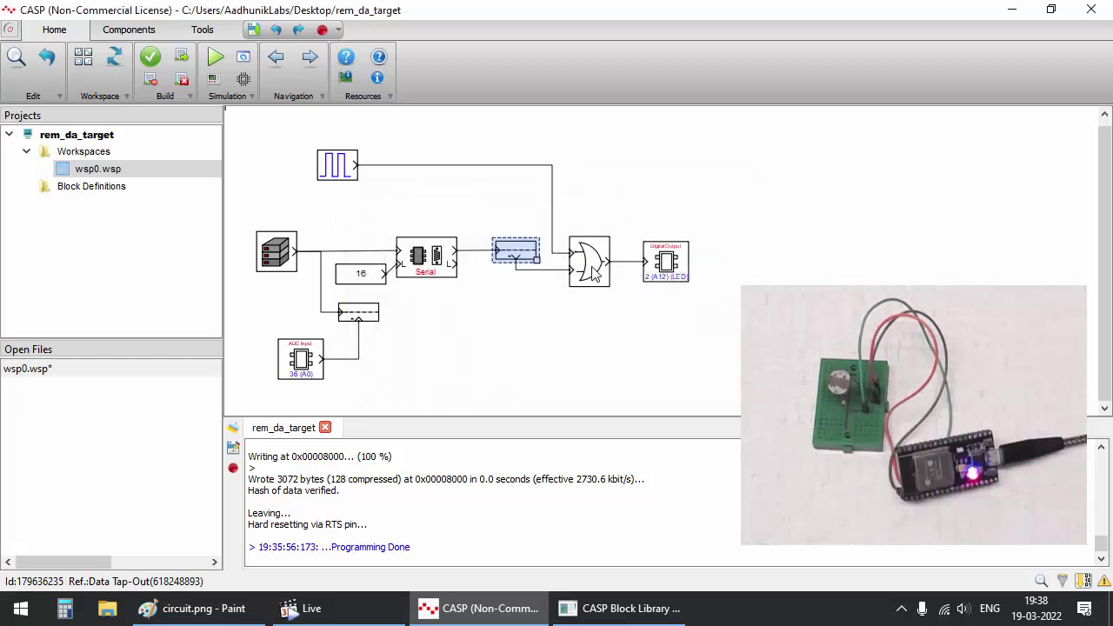
click(659, 313)
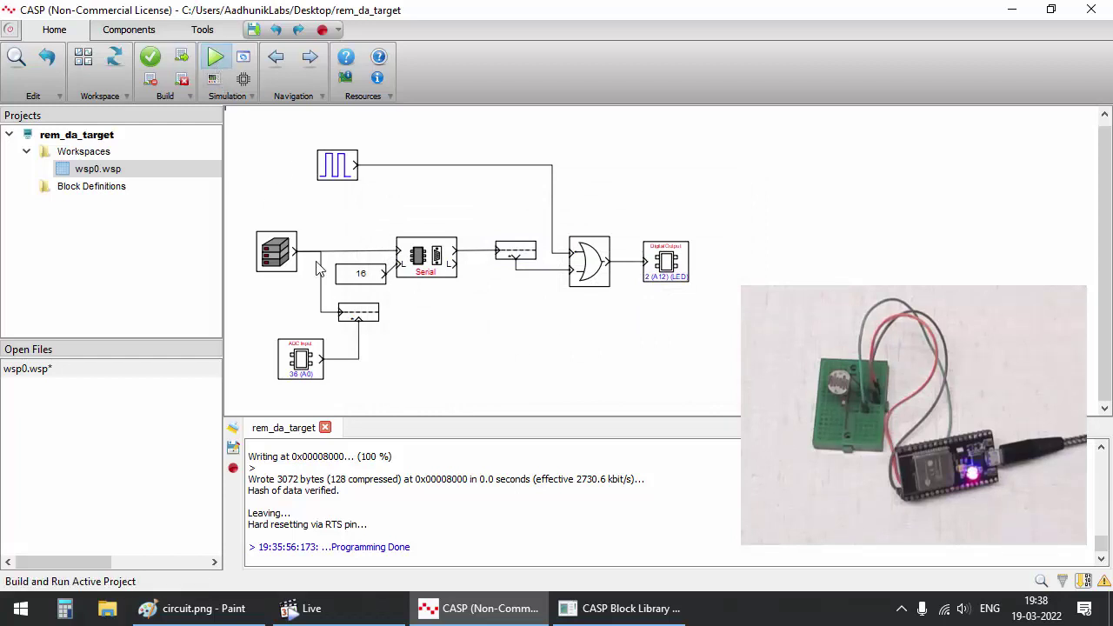
Build and run the project, then add COM9 as a native node in the simulation hardware setup
click(216, 56)
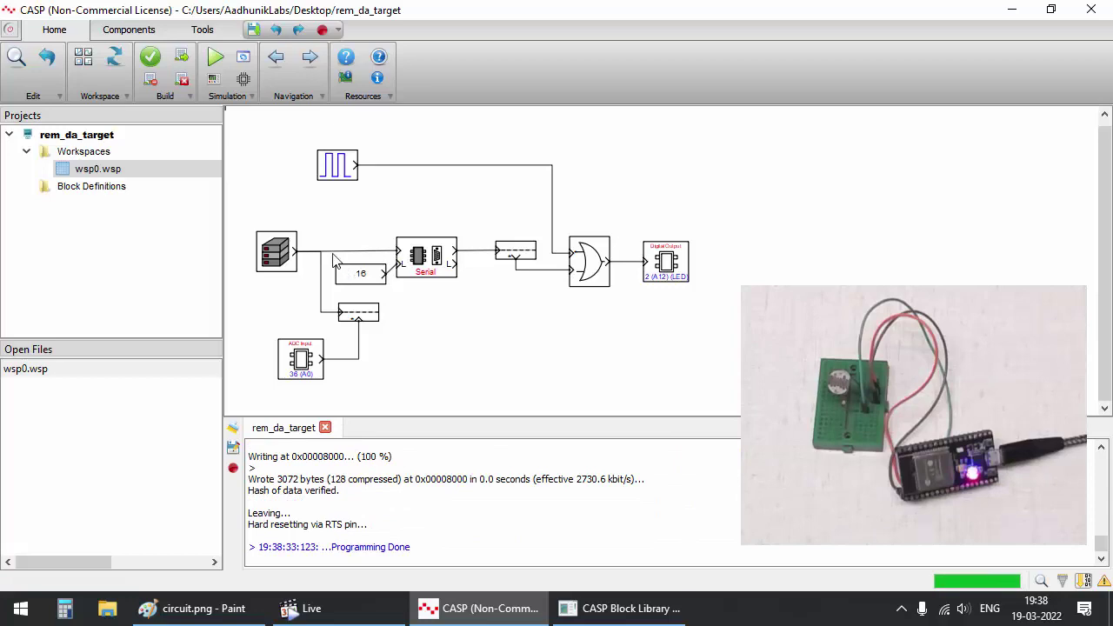
click(244, 81)
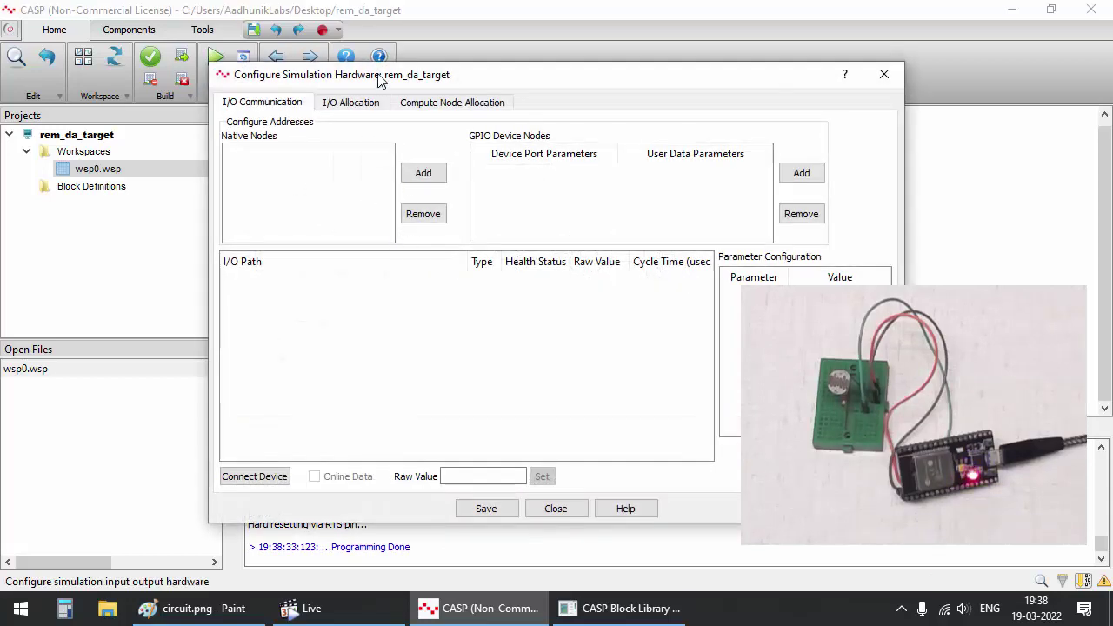
drag(372, 78, 225, 84)
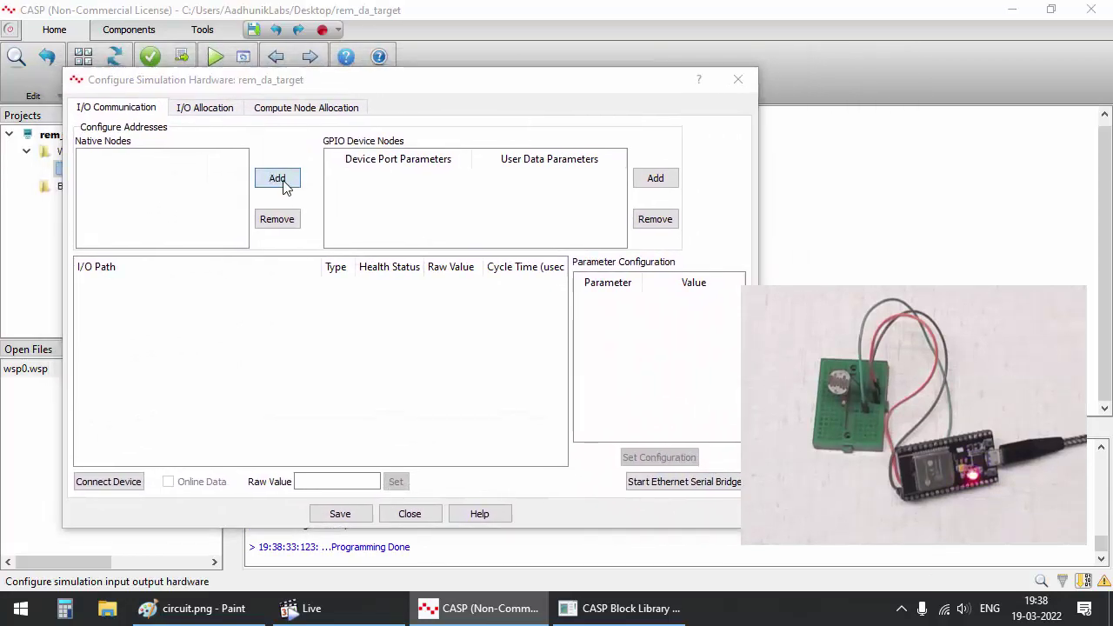
click(277, 179)
click(420, 275)
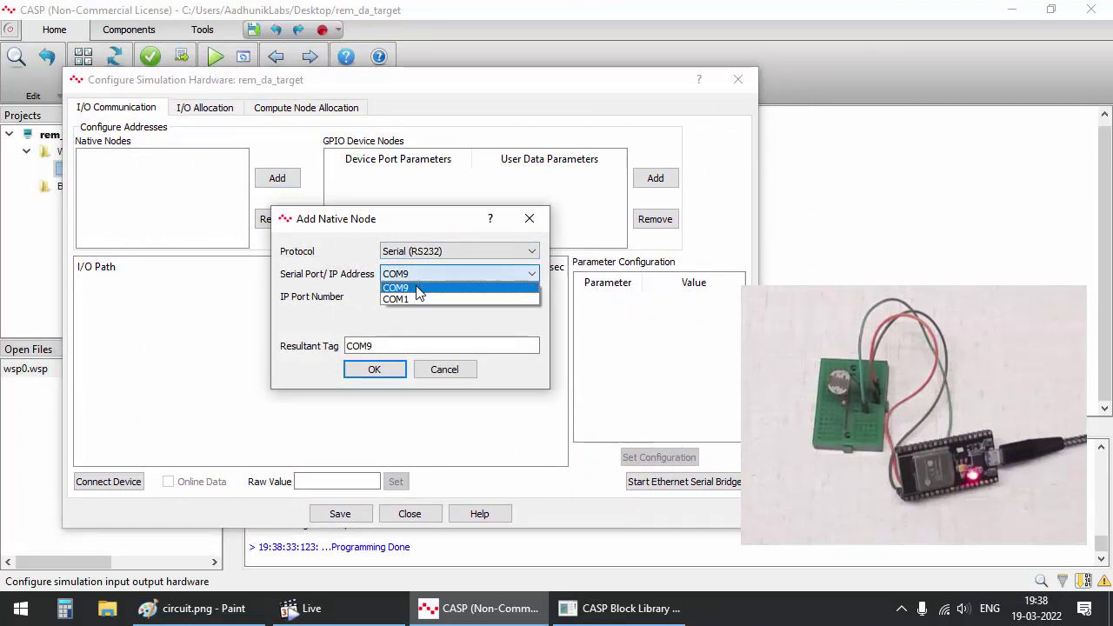
click(423, 285)
click(374, 370)
click(179, 163)
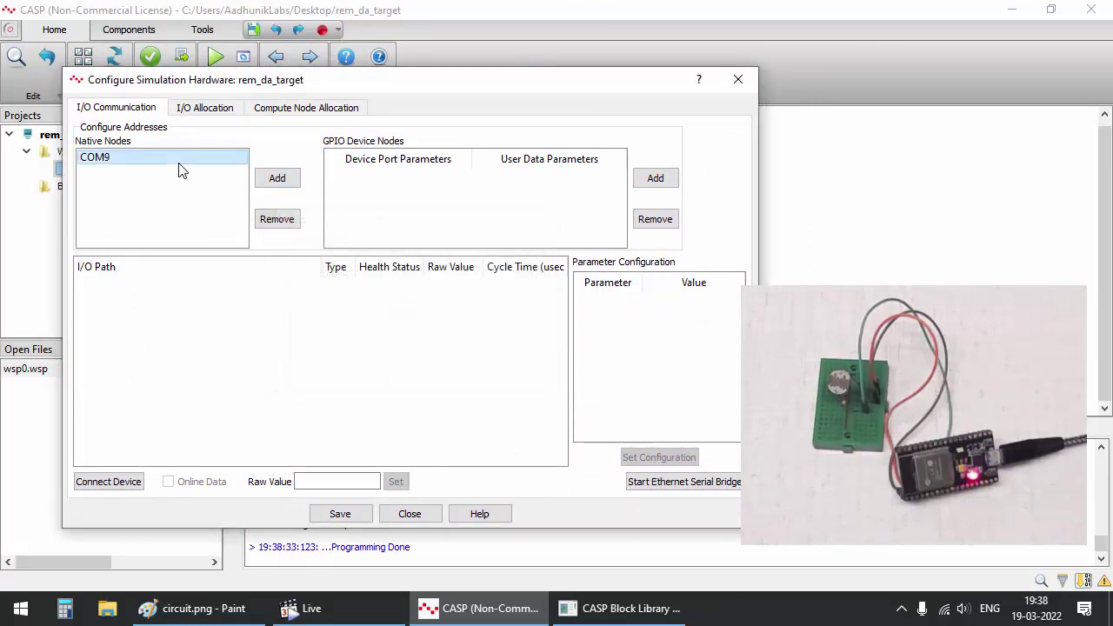
Add a GPIO device node 115200#0 under COM9 with default settings and user data EP0#4#4
click(651, 180)
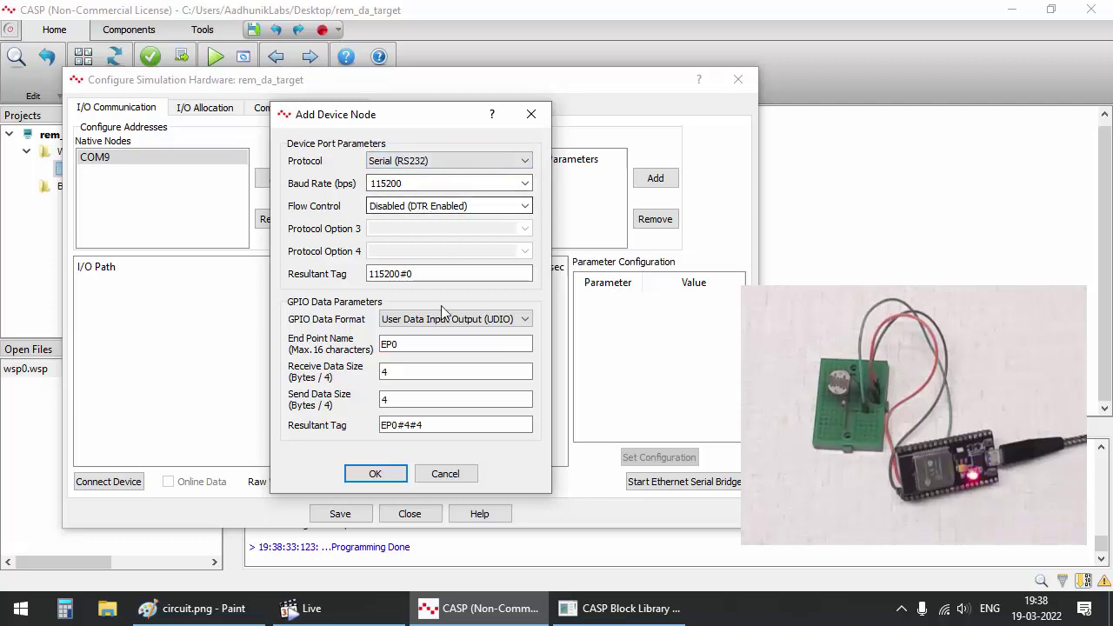
double_click(406, 343)
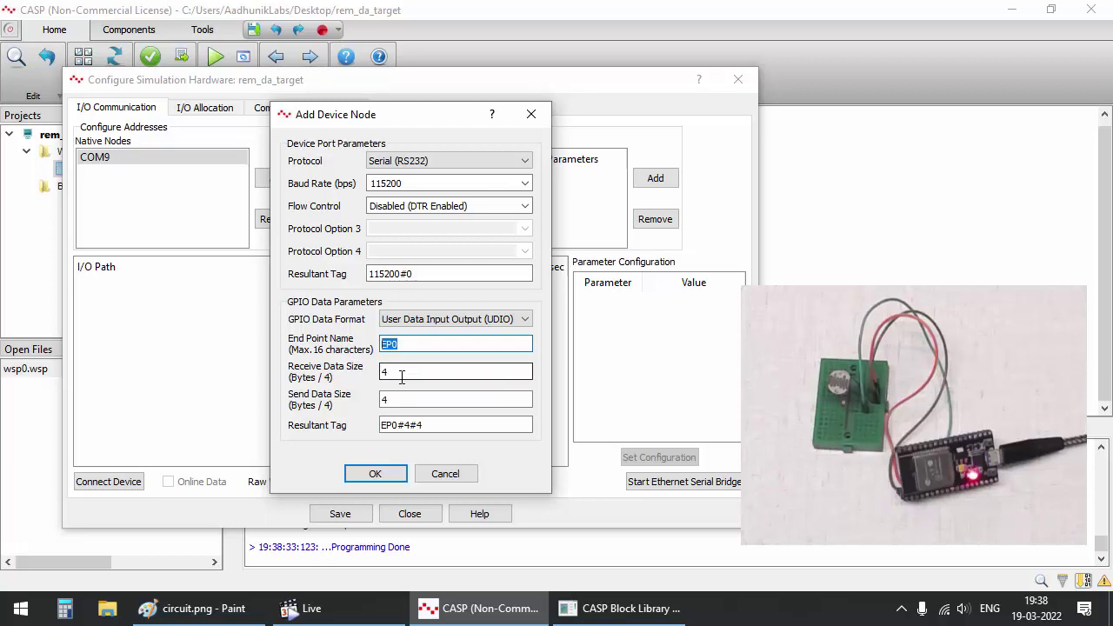
key(Tab)
click(373, 473)
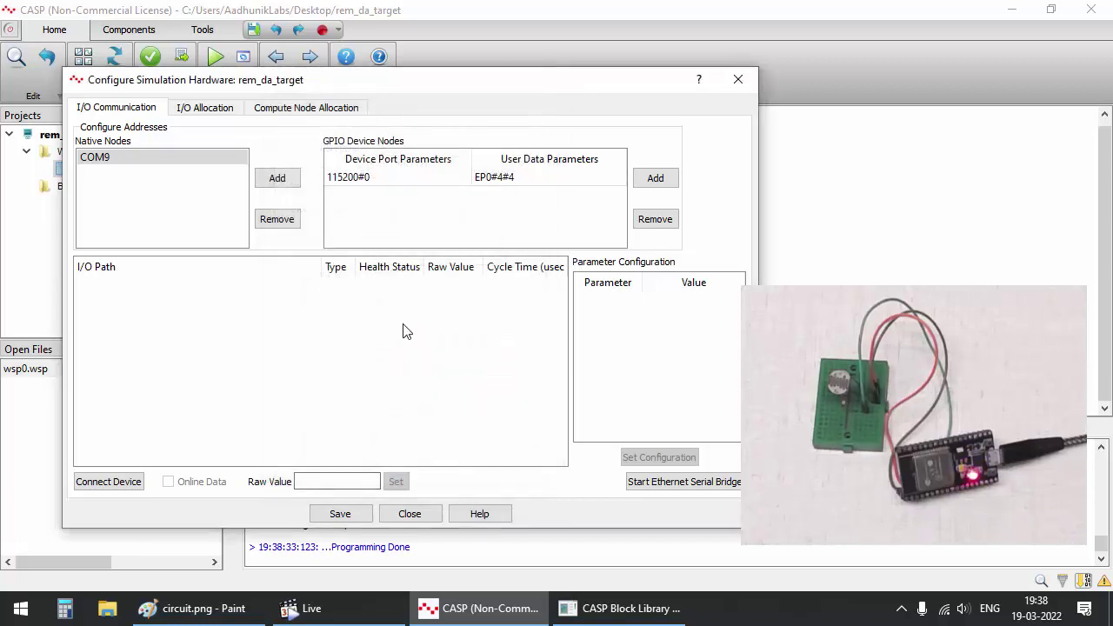
Connect to the ESP32 on COM9, enable EP0's UDO0 output and apply the configuration
click(380, 178)
click(132, 484)
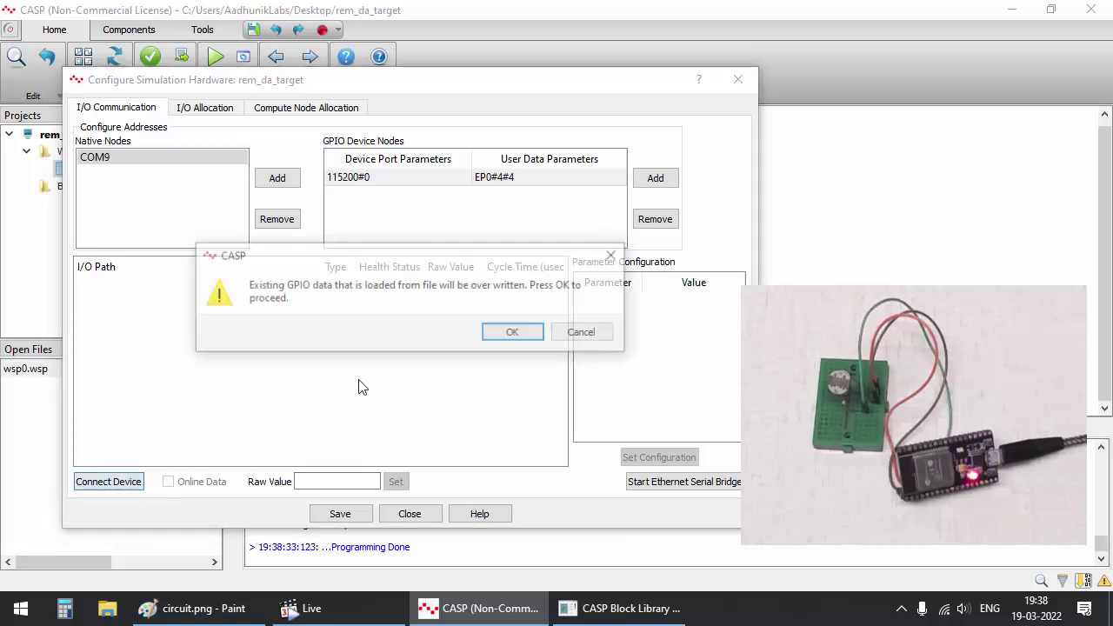
click(514, 332)
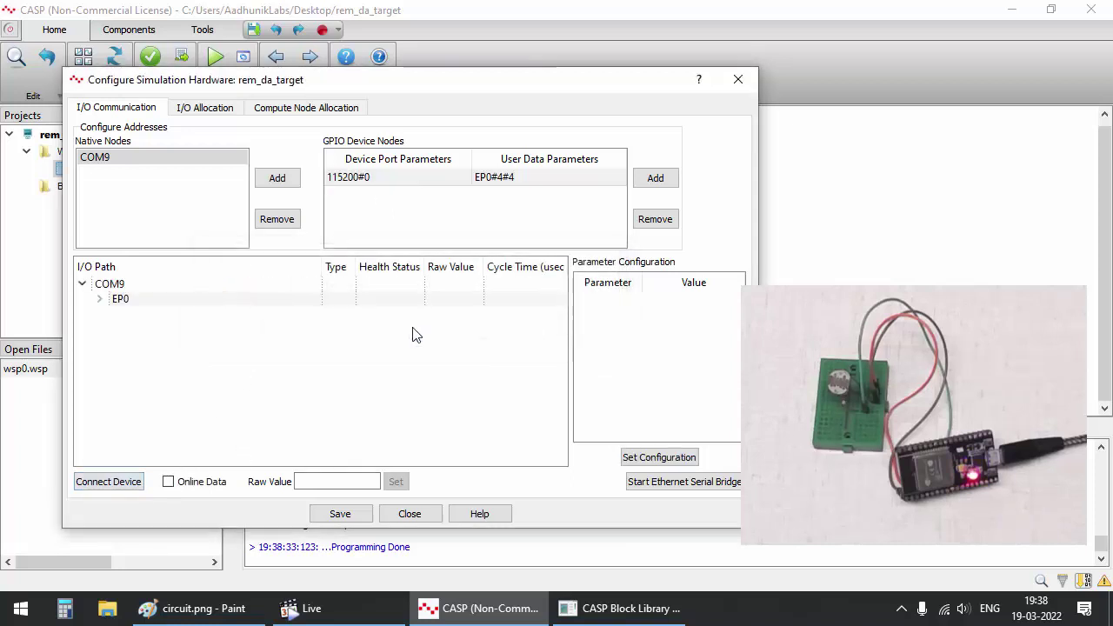
click(102, 299)
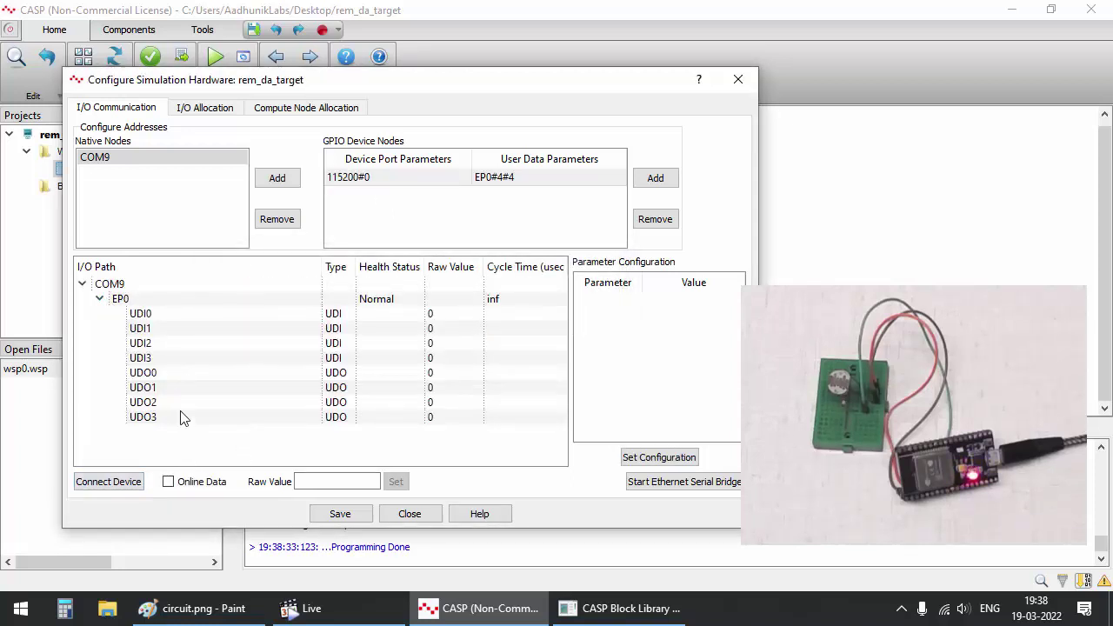
click(200, 372)
click(702, 347)
click(703, 347)
click(669, 376)
click(646, 457)
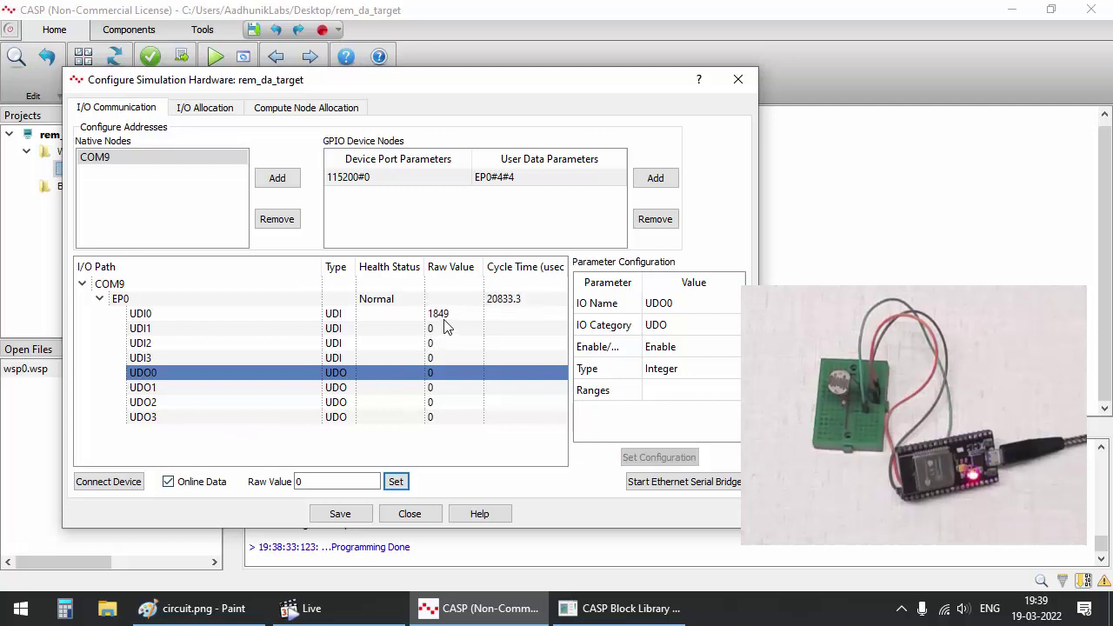
Check UDI0's live reading near 1850, send raw value 1 to UDO0, and close the window
click(471, 317)
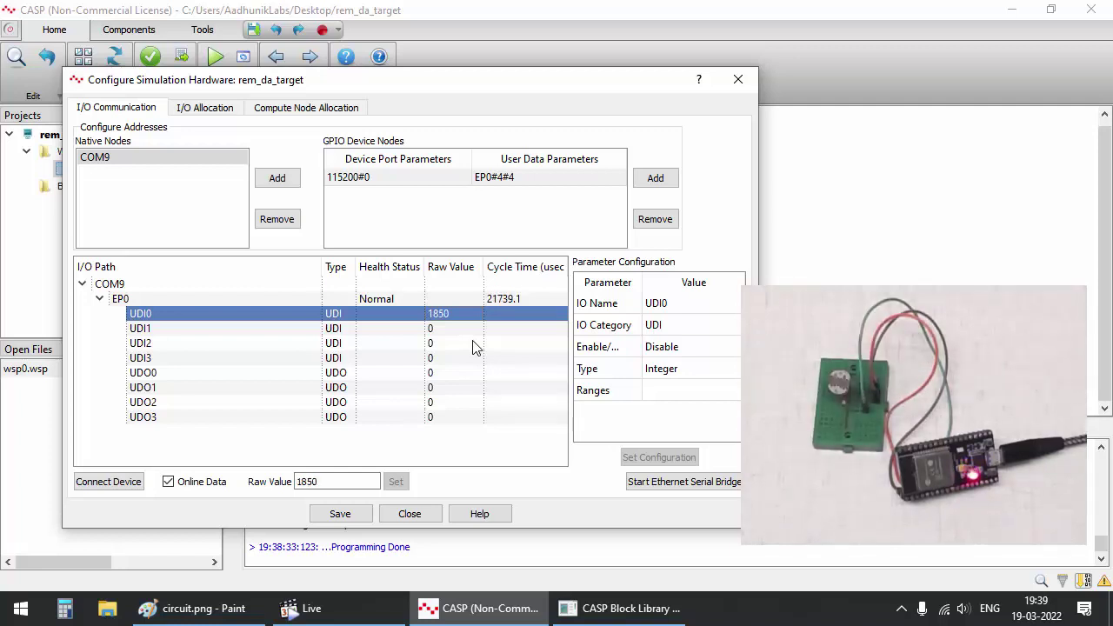
click(205, 380)
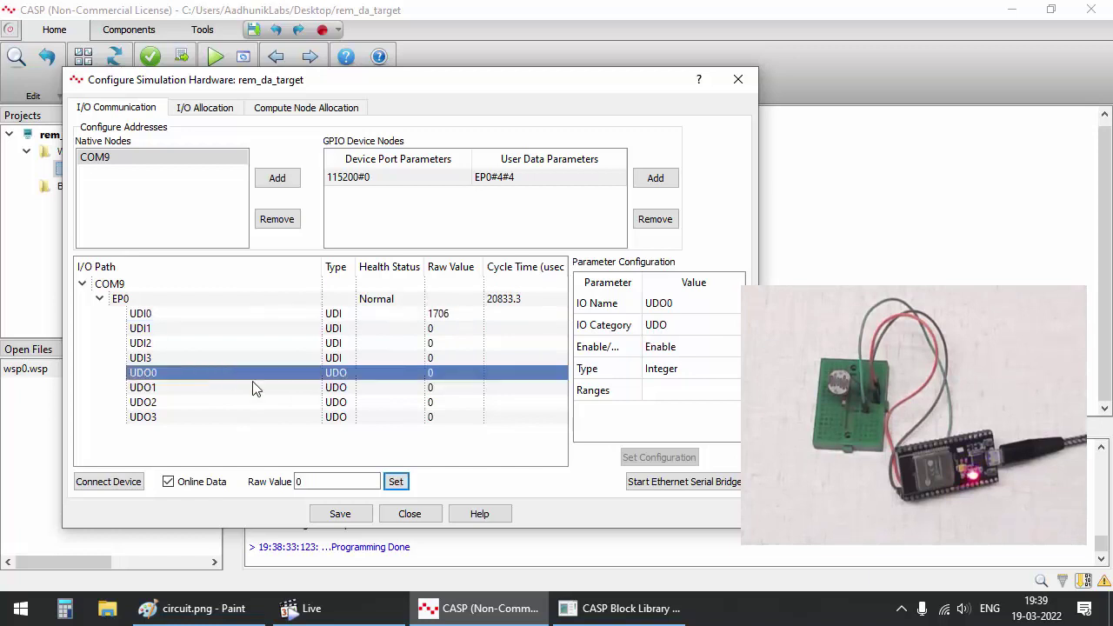
click(295, 481)
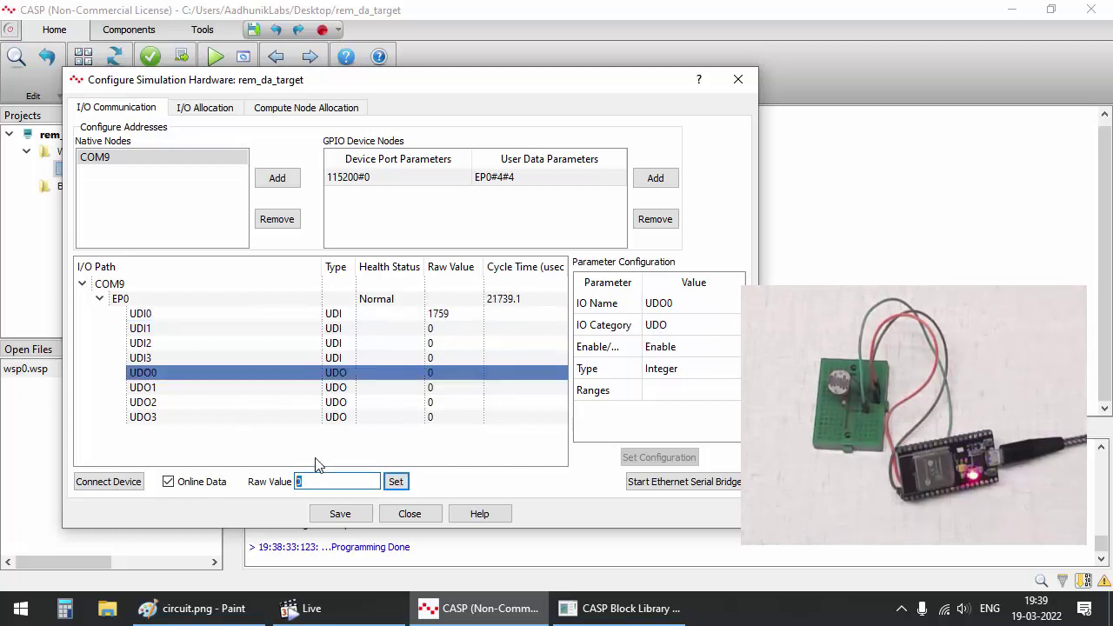
text(1)
click(410, 513)
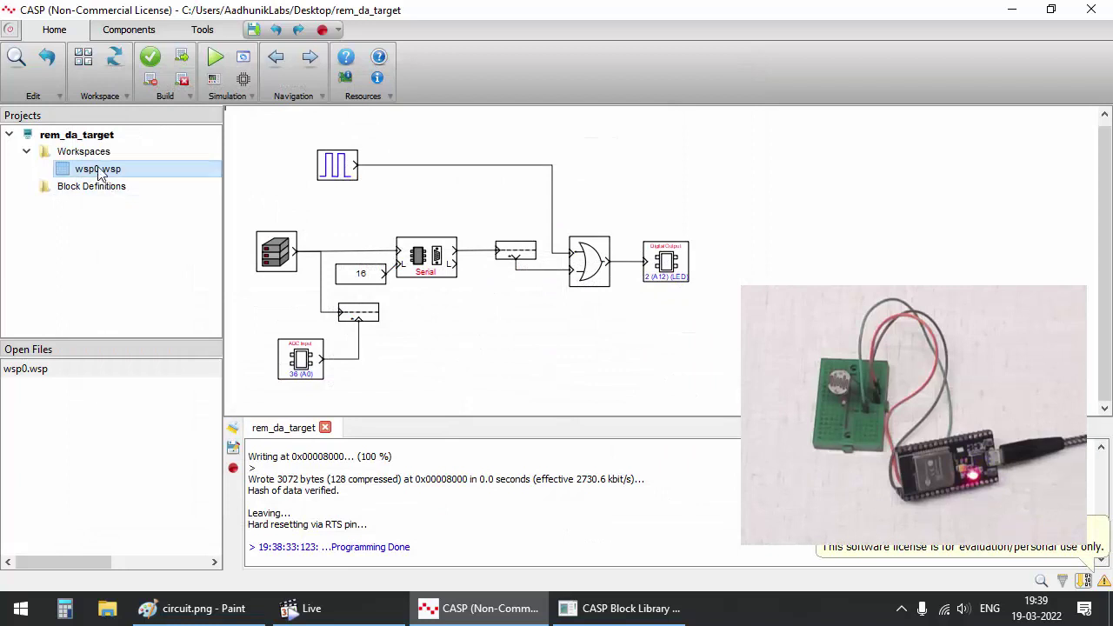
Create a new project named rem_da_native stored on the Desktop
click(11, 31)
click(50, 52)
text(re)
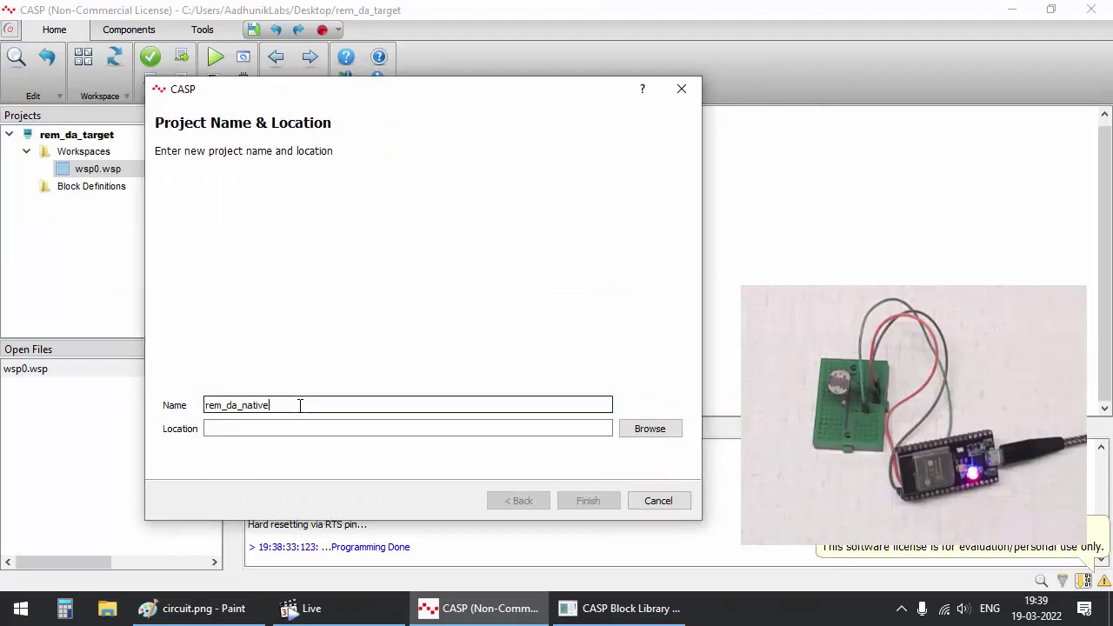
text(m_da_native)
click(652, 428)
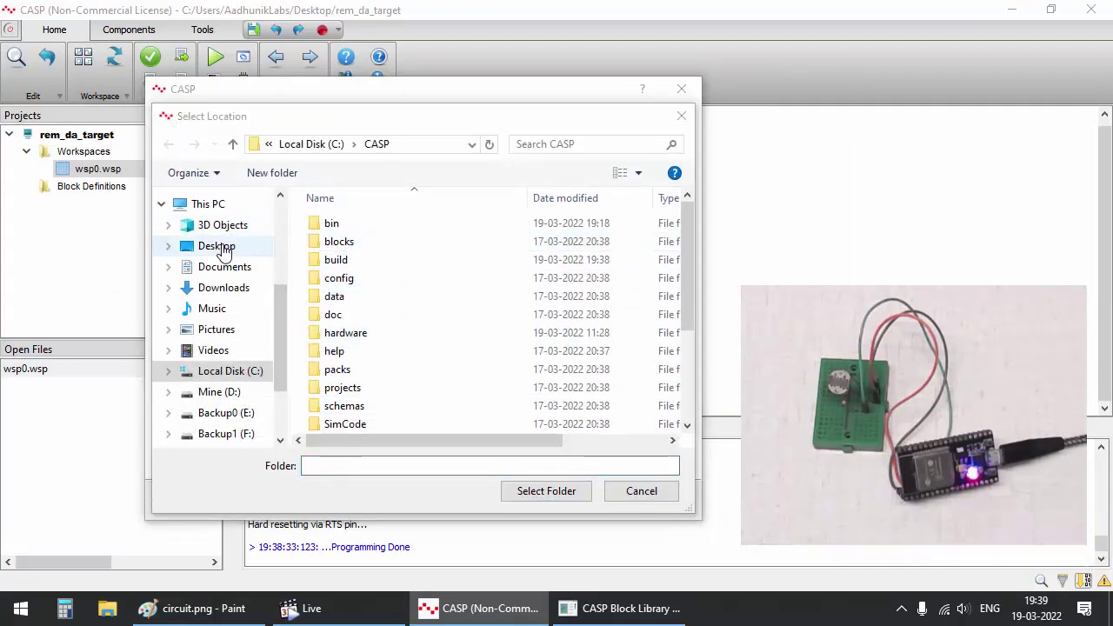
click(218, 247)
click(534, 490)
click(589, 498)
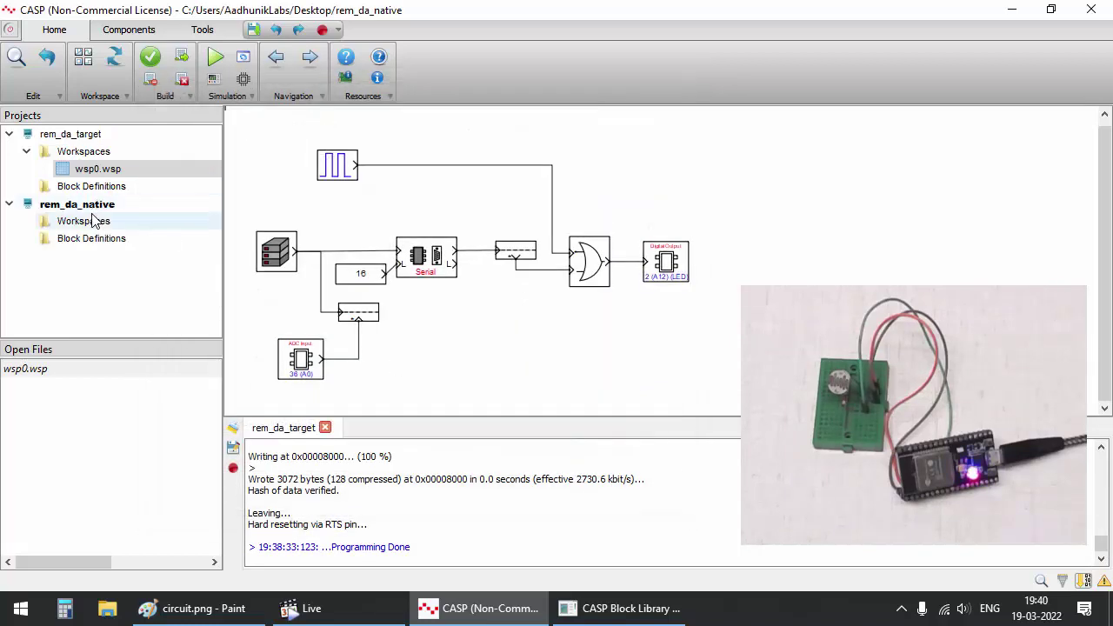
Add a new workspace file to the project's Workspaces folder and open wsp1.wsp
right_click(94, 220)
click(131, 229)
text(wsp0)
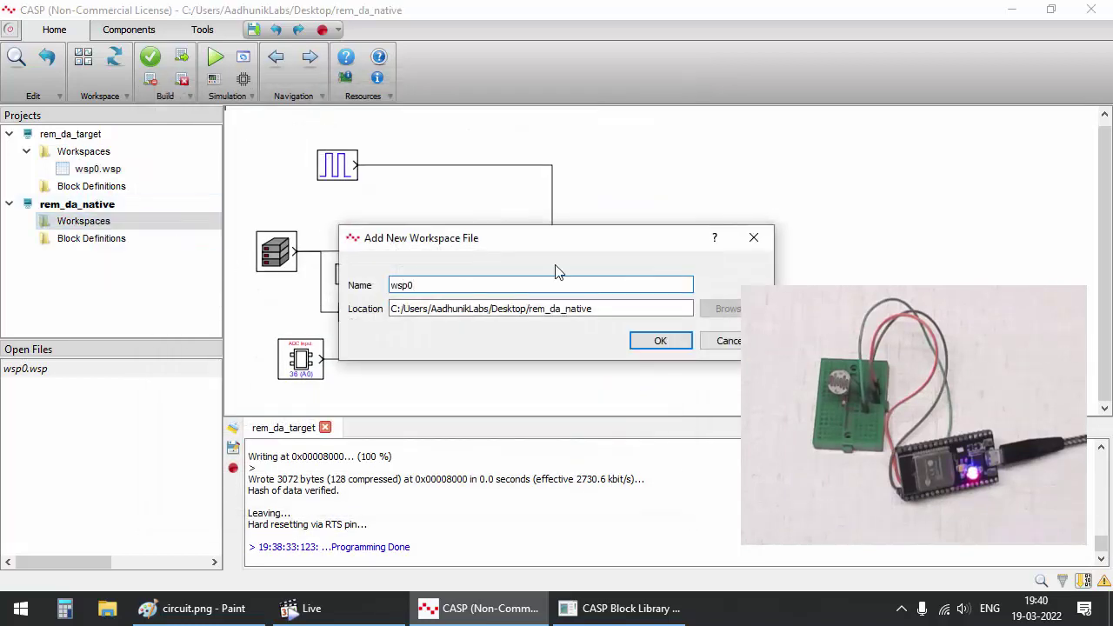
click(660, 340)
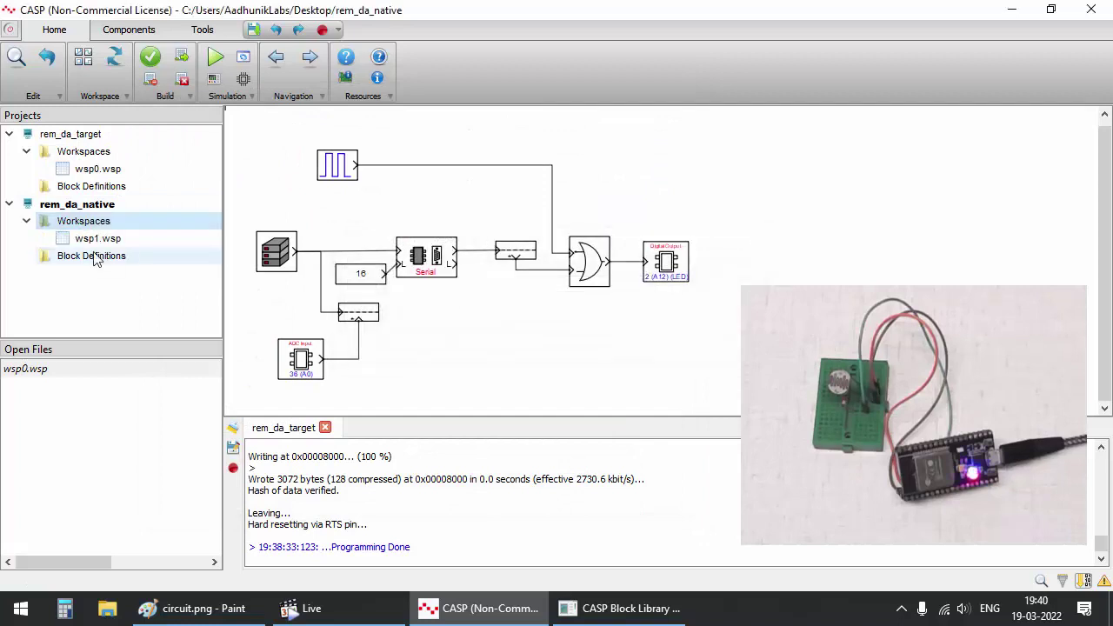
double_click(90, 240)
Close wsp0 and add GPIO, Time Plotter and Switch(Ctrl) blocks from the Block Library
click(216, 369)
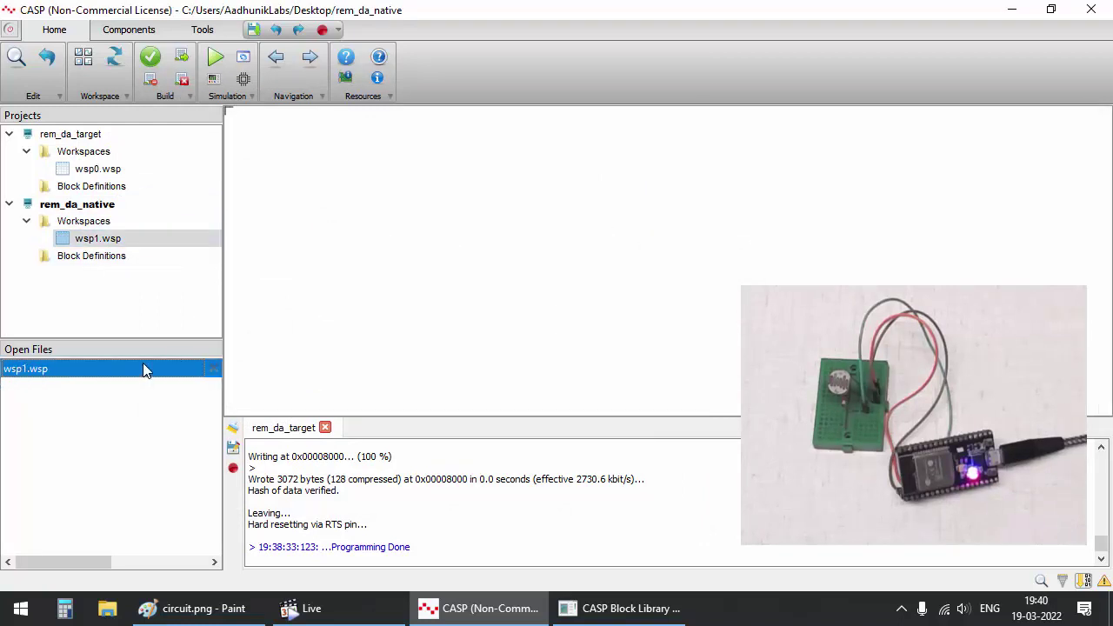
click(579, 613)
click(219, 267)
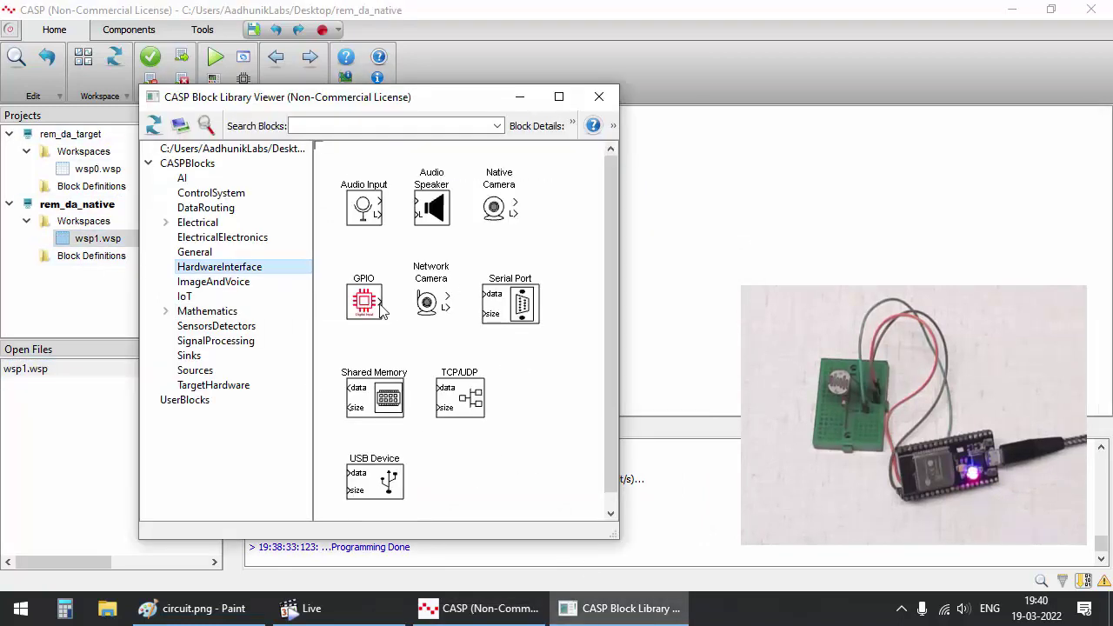
double_click(364, 300)
click(190, 356)
drag(368, 465, 755, 213)
click(195, 371)
scroll(418, 348, down, 3)
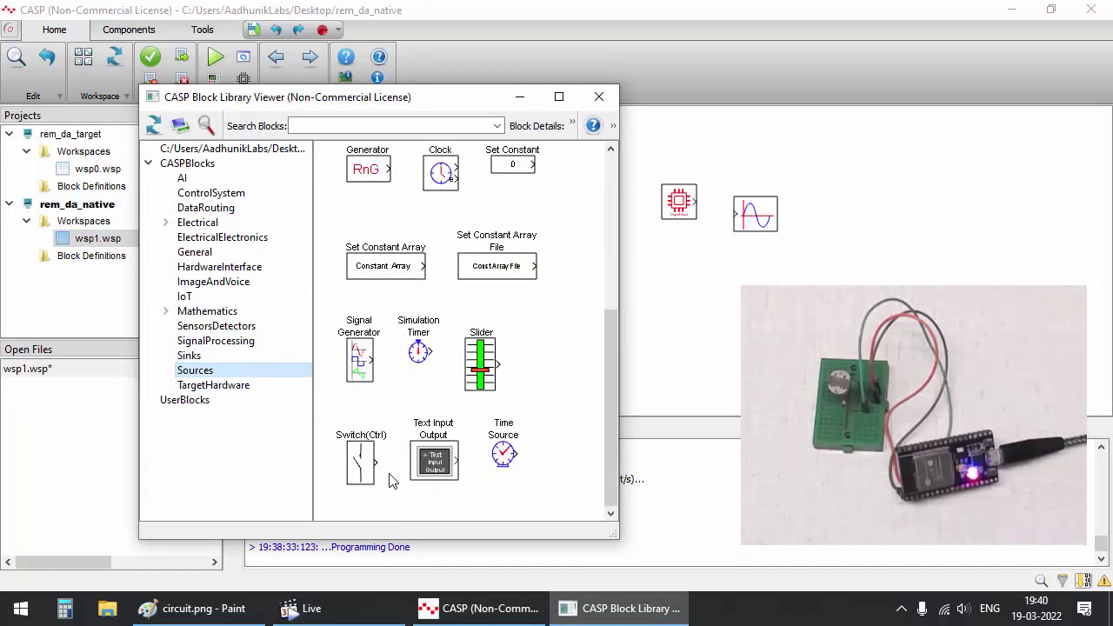
double_click(362, 461)
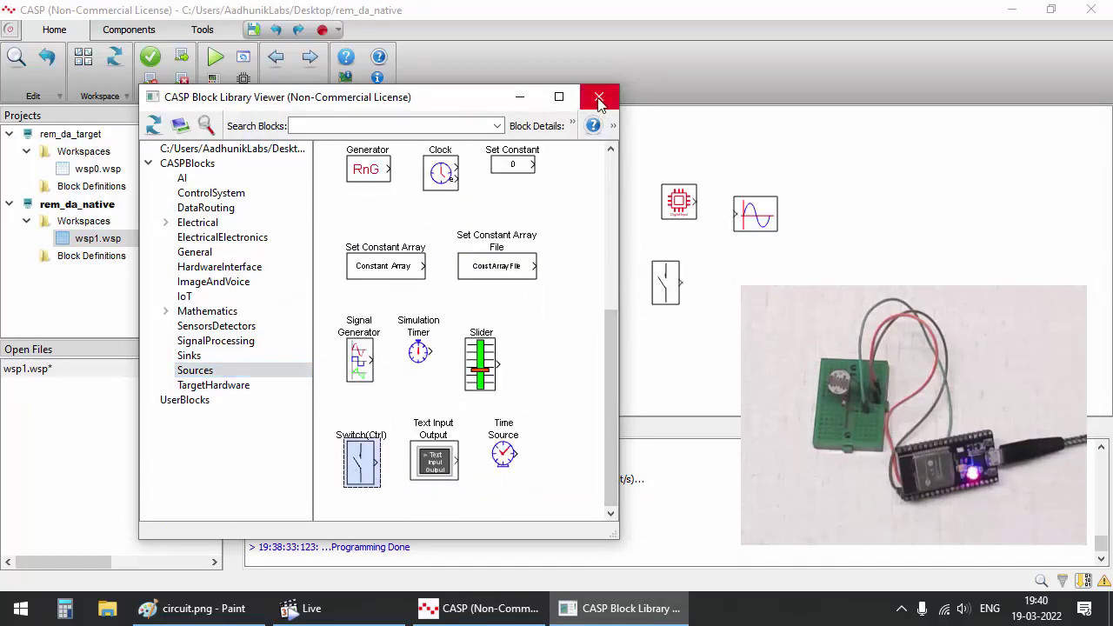
click(519, 97)
Wire the GPIO block into the Time Plotter, paste a second GPIO block and set its signal type
drag(678, 202, 303, 179)
drag(756, 213, 377, 181)
drag(665, 282, 294, 238)
click(302, 178)
key(ctrl+c)
key(ctrl+v)
double_click(380, 227)
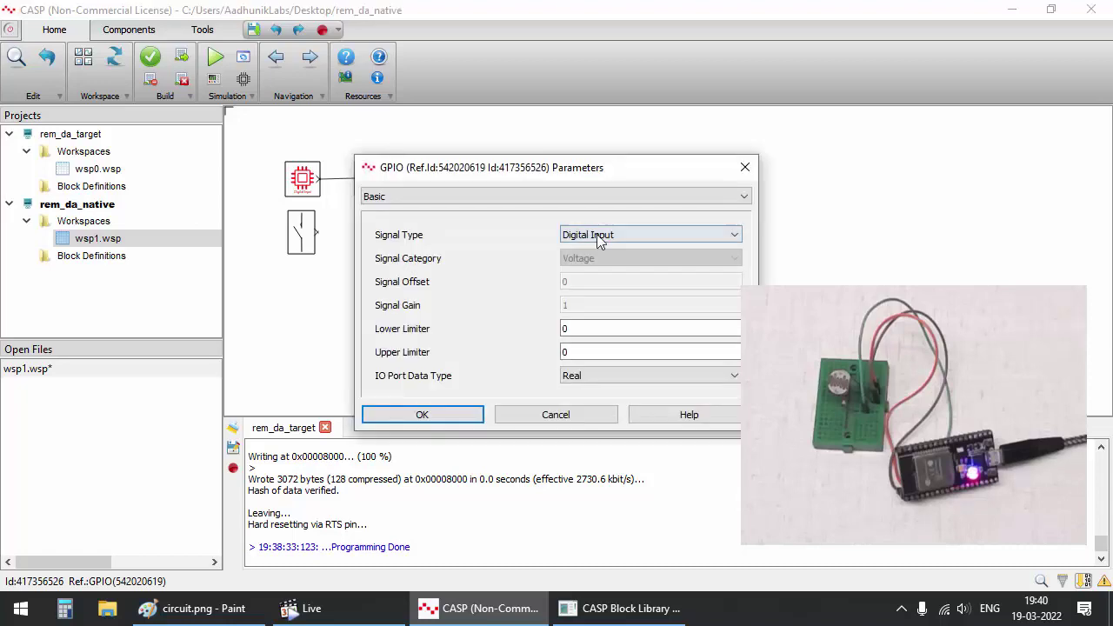
click(652, 234)
click(609, 258)
click(548, 416)
click(243, 67)
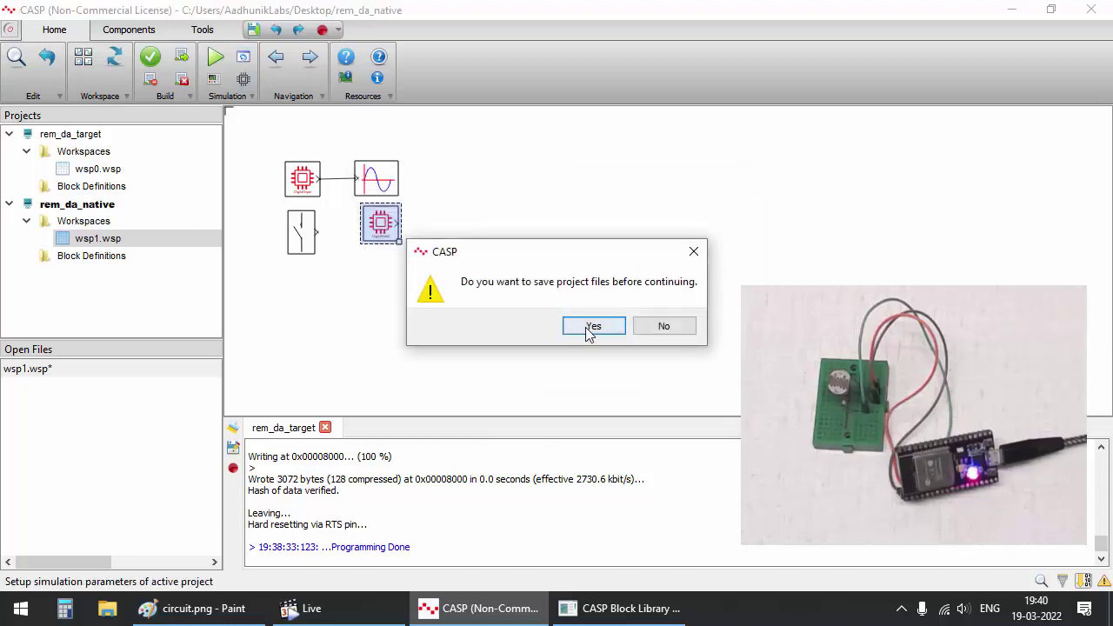
Save the project and set unlimited simulation time, a 25000.0 µs time step and speed factor 1
click(591, 324)
click(430, 117)
drag(522, 92, 390, 101)
click(522, 168)
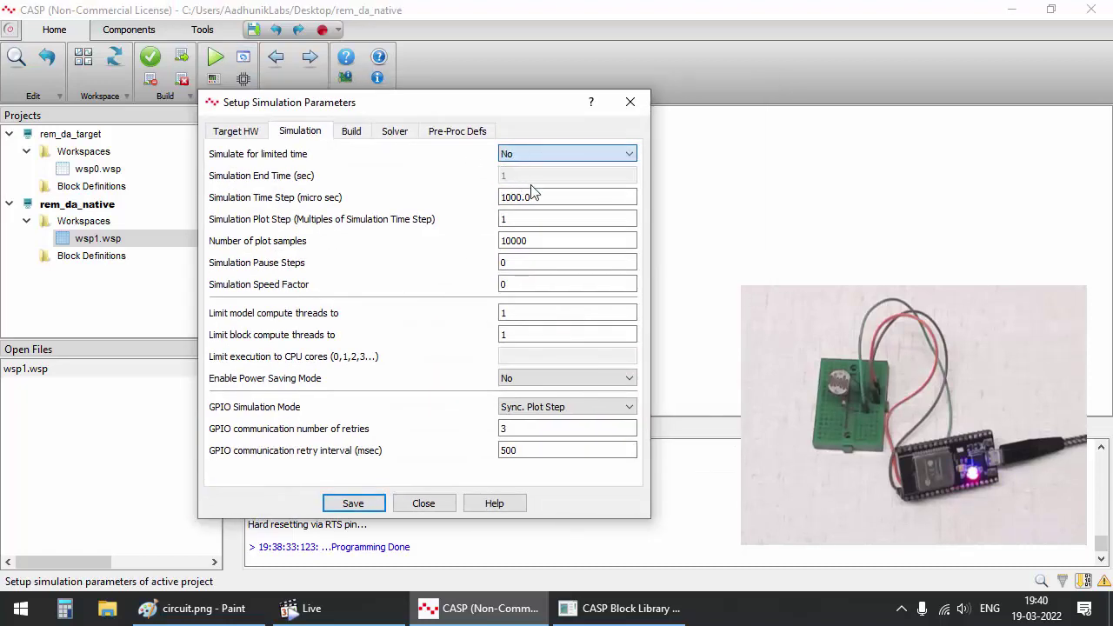
click(507, 198)
text(20)
click(501, 285)
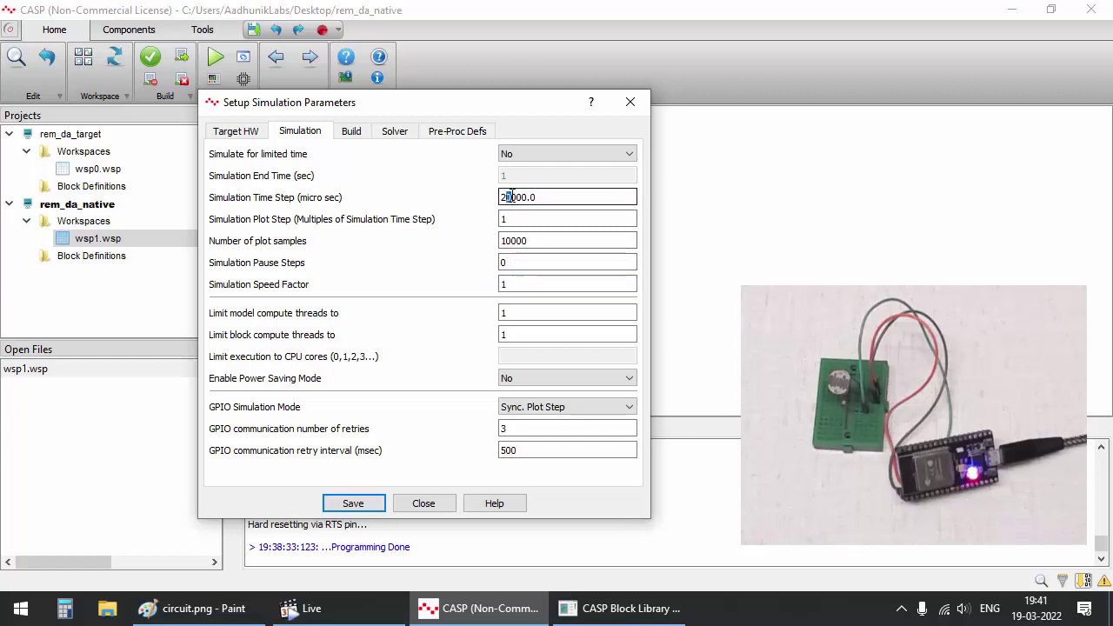
text(5)
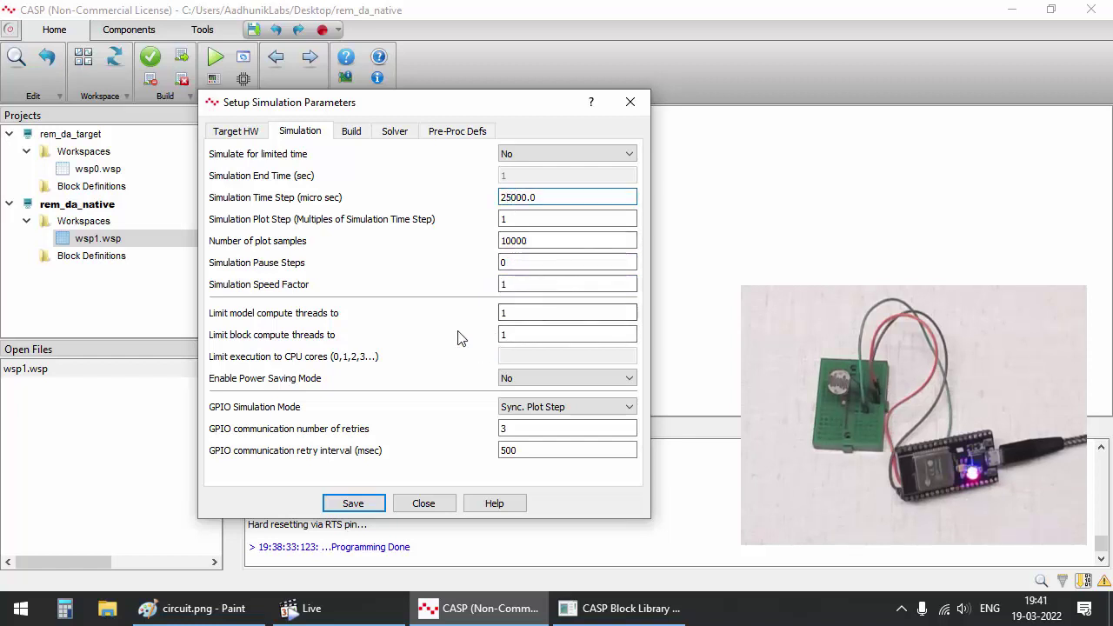
key(Return)
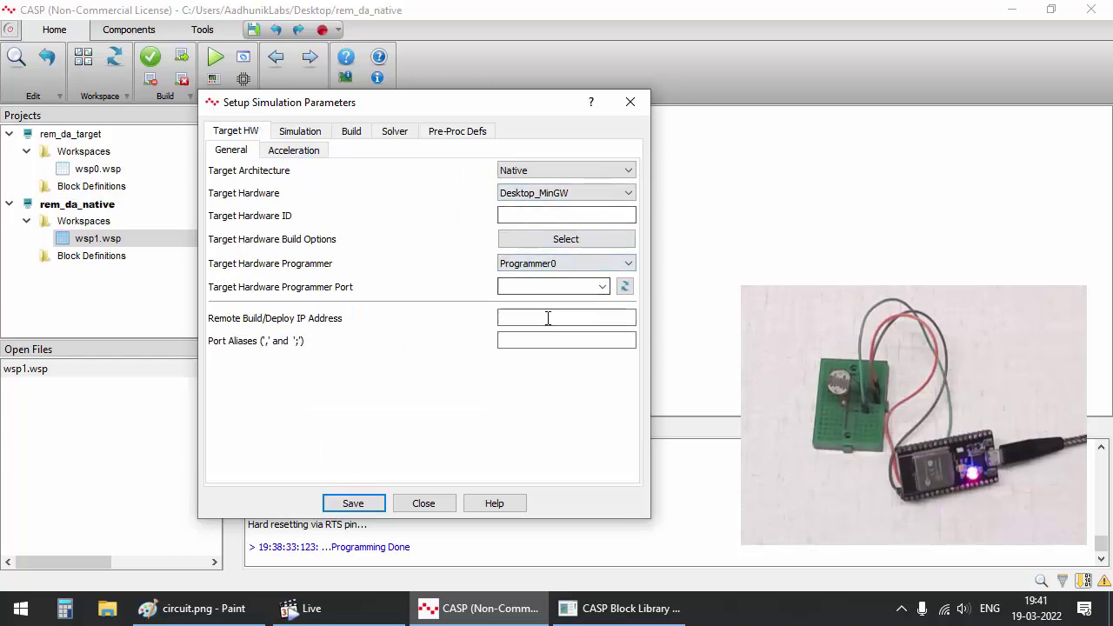
click(424, 505)
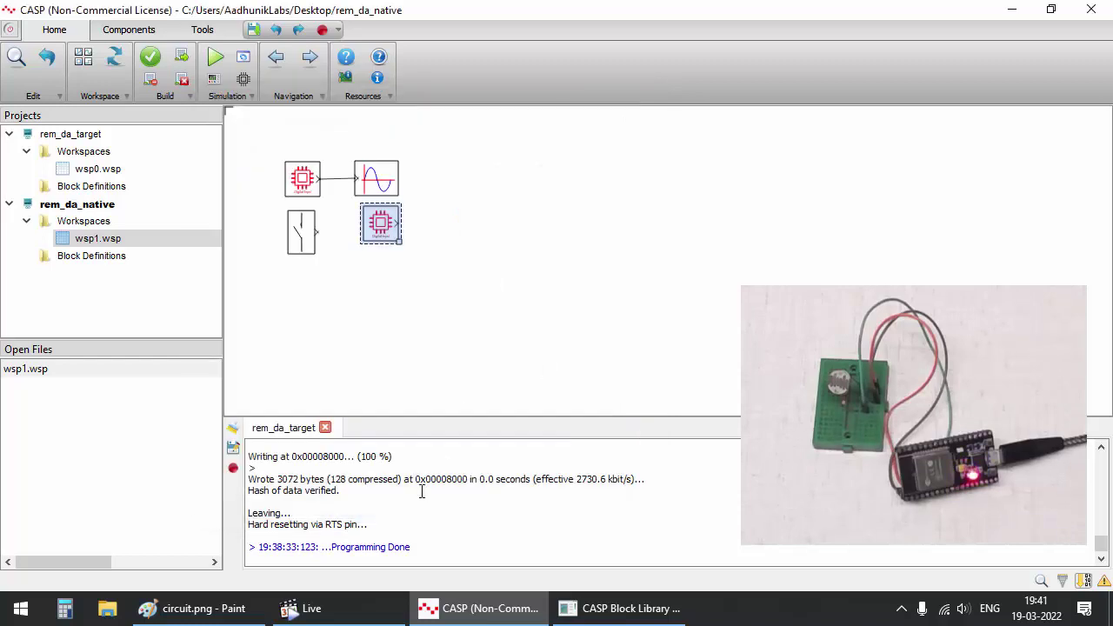
Give the simulation panel's Group1 two sub-windows, making the second a Control/Meter, and save
click(214, 80)
click(268, 122)
click(518, 232)
click(519, 233)
click(609, 132)
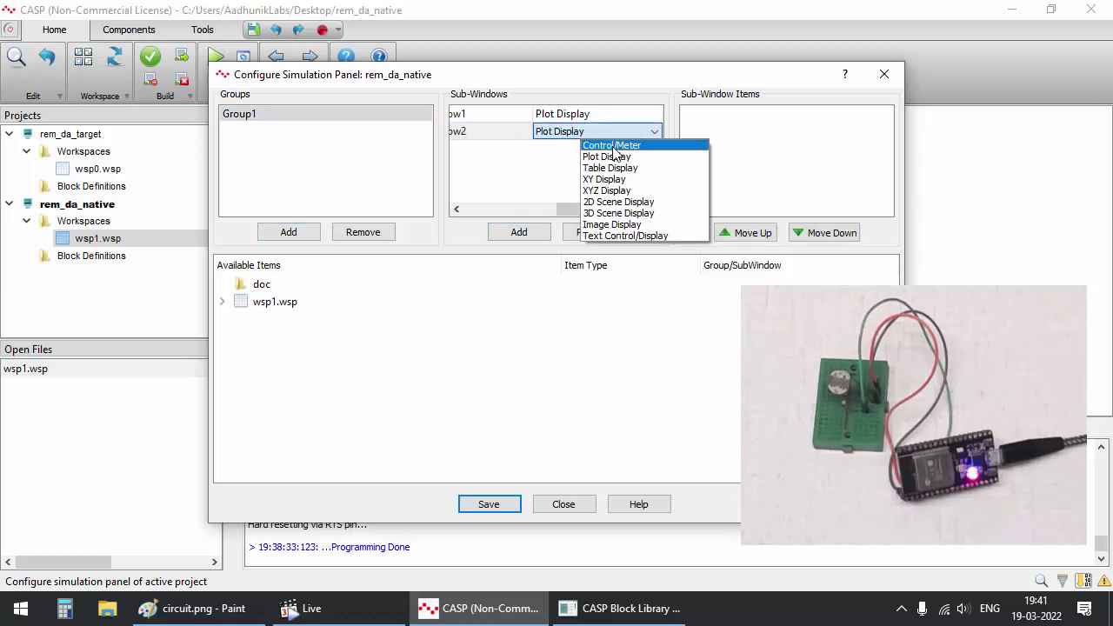
click(611, 145)
click(502, 506)
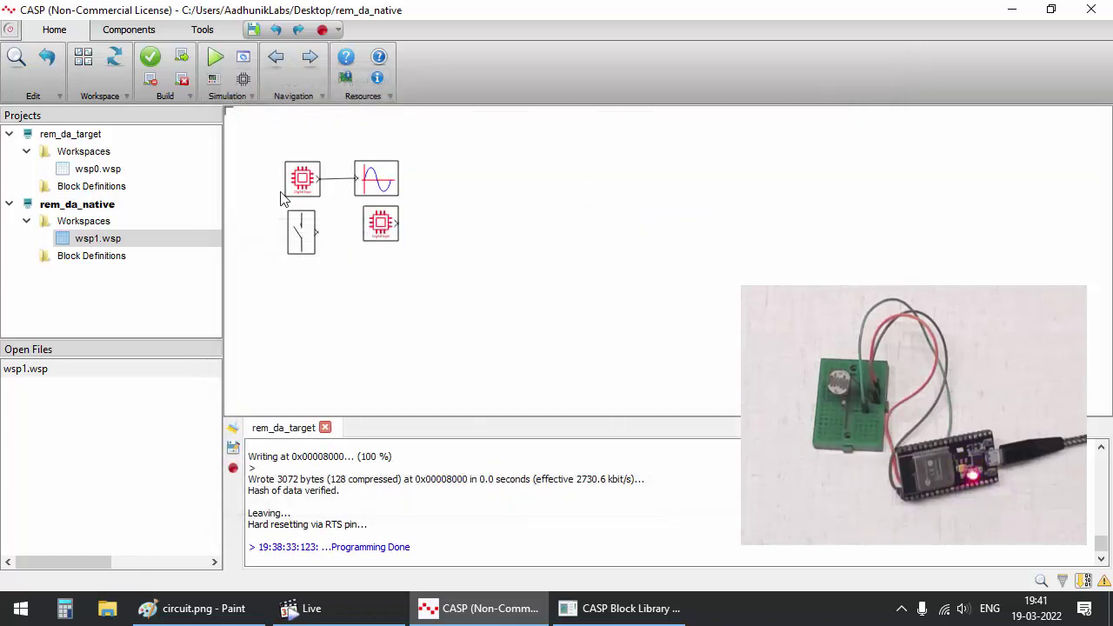
Add native node COM9 with device node EP0, turn on online data, and view UDI0 reading around 1824
click(242, 79)
click(417, 178)
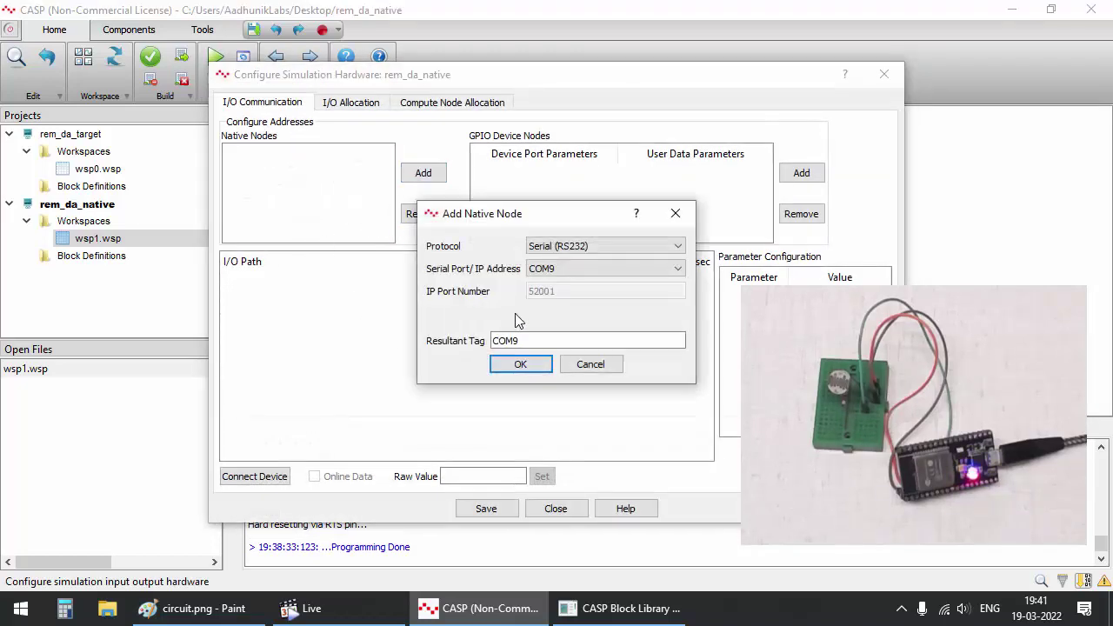
click(517, 362)
click(374, 153)
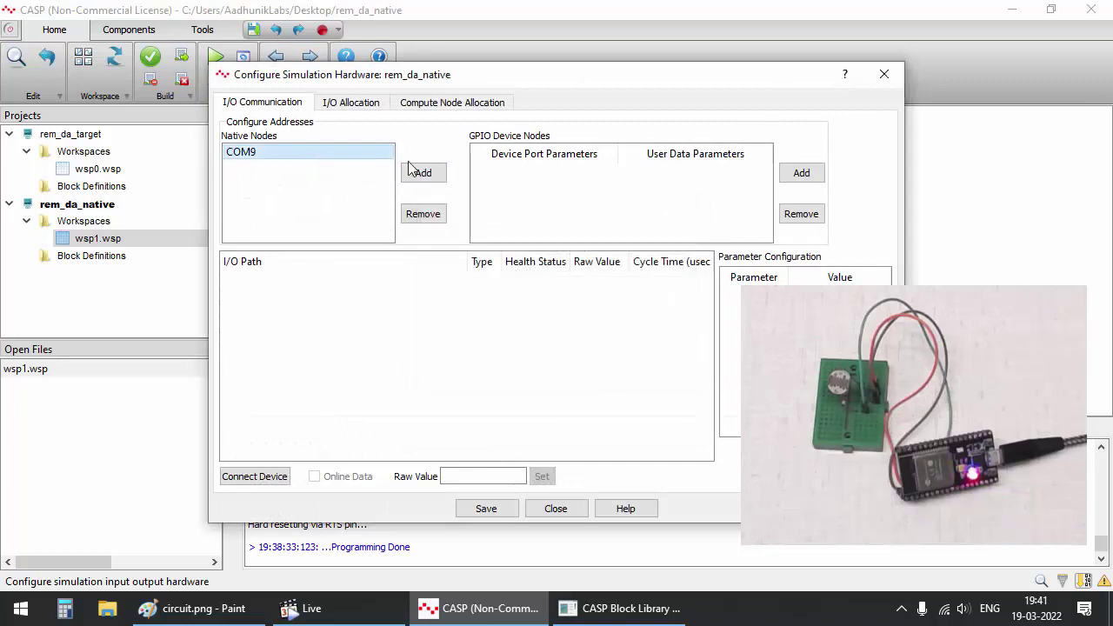
click(801, 172)
key(Tab)
key(Tab)
key(Tab)
click(518, 467)
click(314, 476)
click(665, 328)
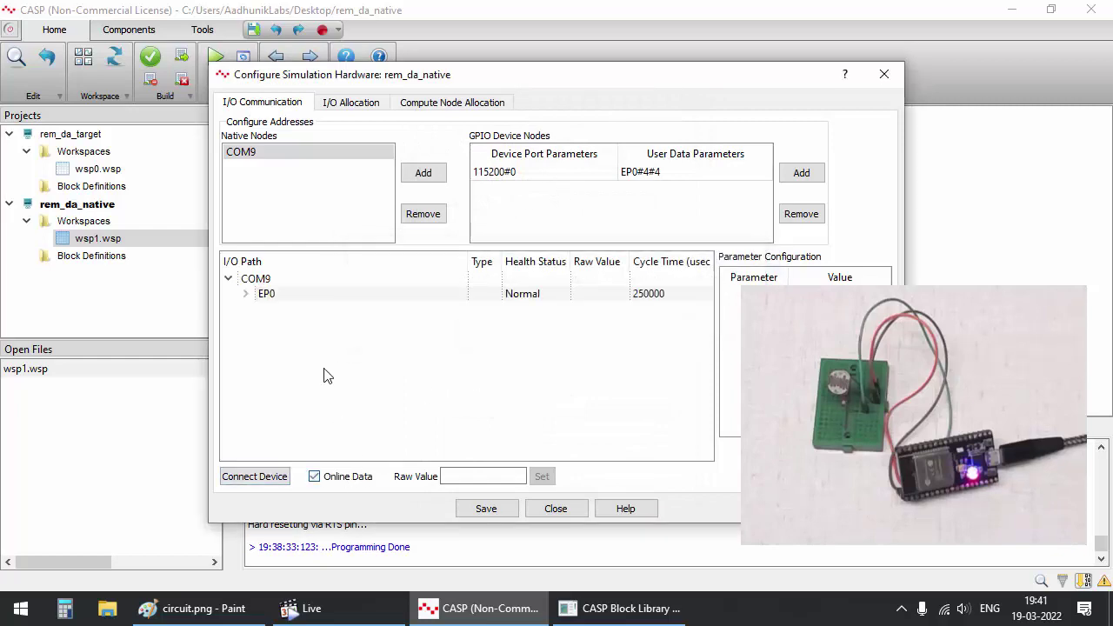
click(245, 294)
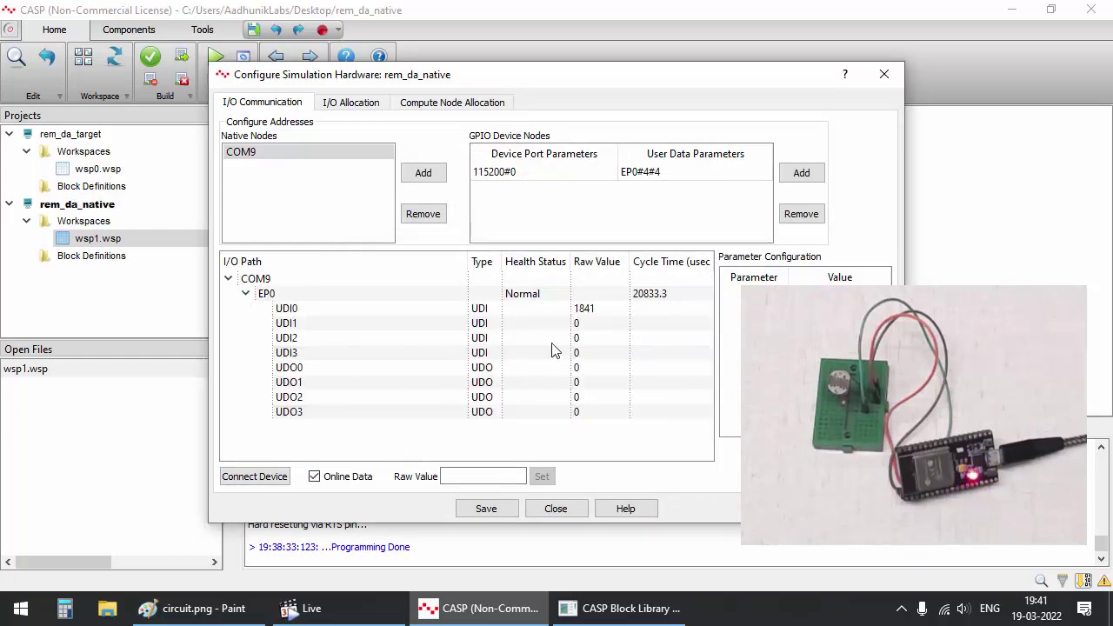
Make the wsp1 GPIO block a User Data Input with port data type Integer32_Boolean
click(554, 509)
double_click(302, 180)
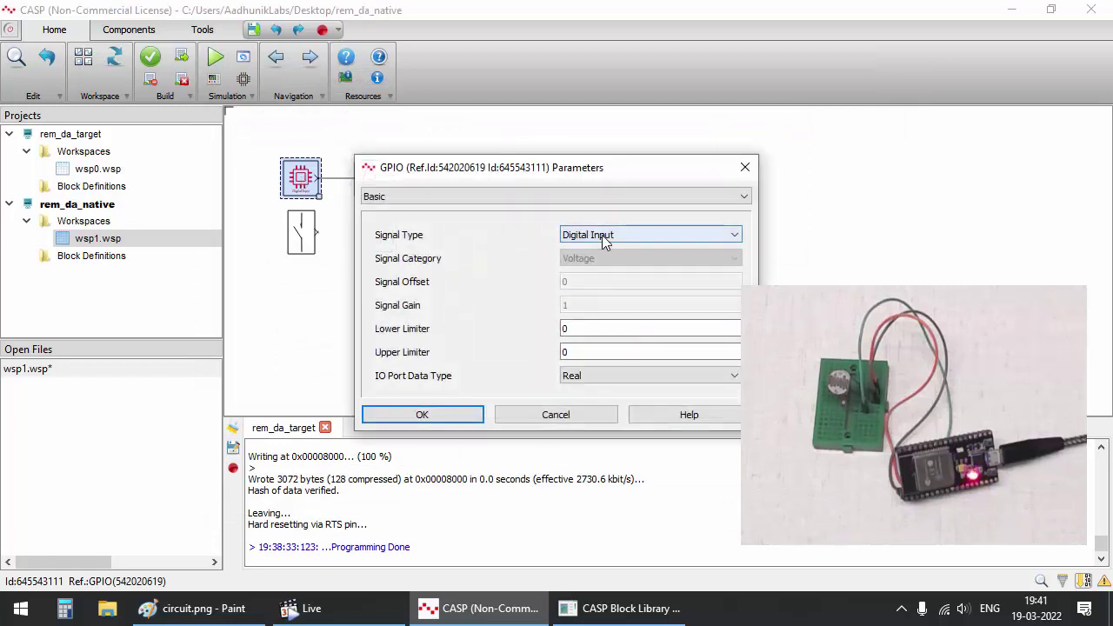
click(602, 235)
click(604, 307)
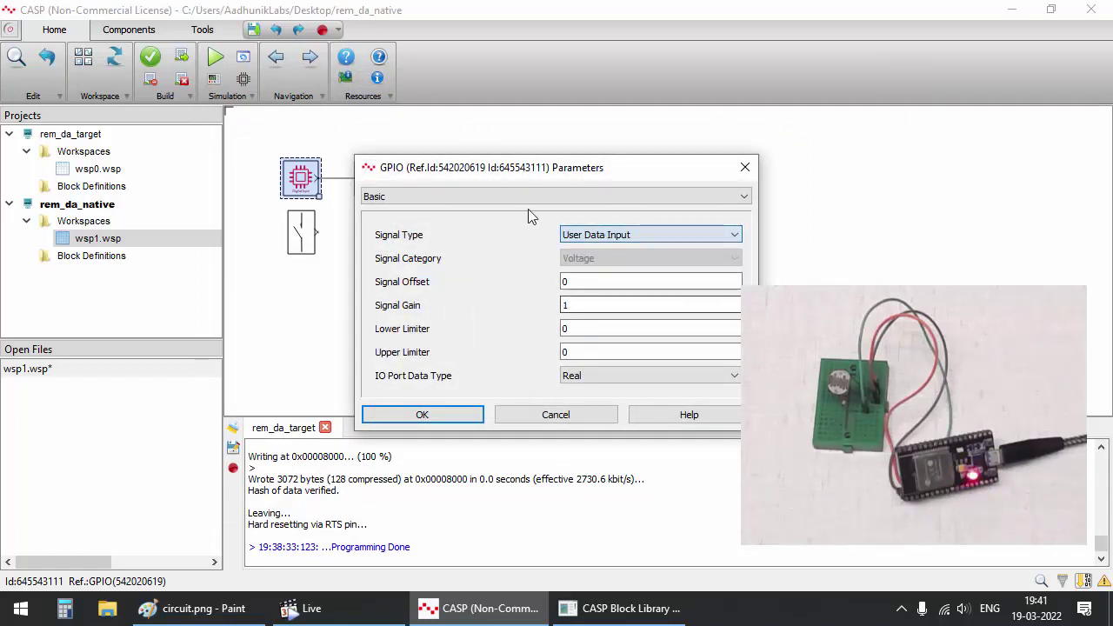
click(486, 196)
click(600, 375)
click(603, 381)
click(596, 435)
Map the GPIO block to end point EP0, GPIO UDI0 of type Integer, leaving the range unchanged
click(492, 197)
click(496, 221)
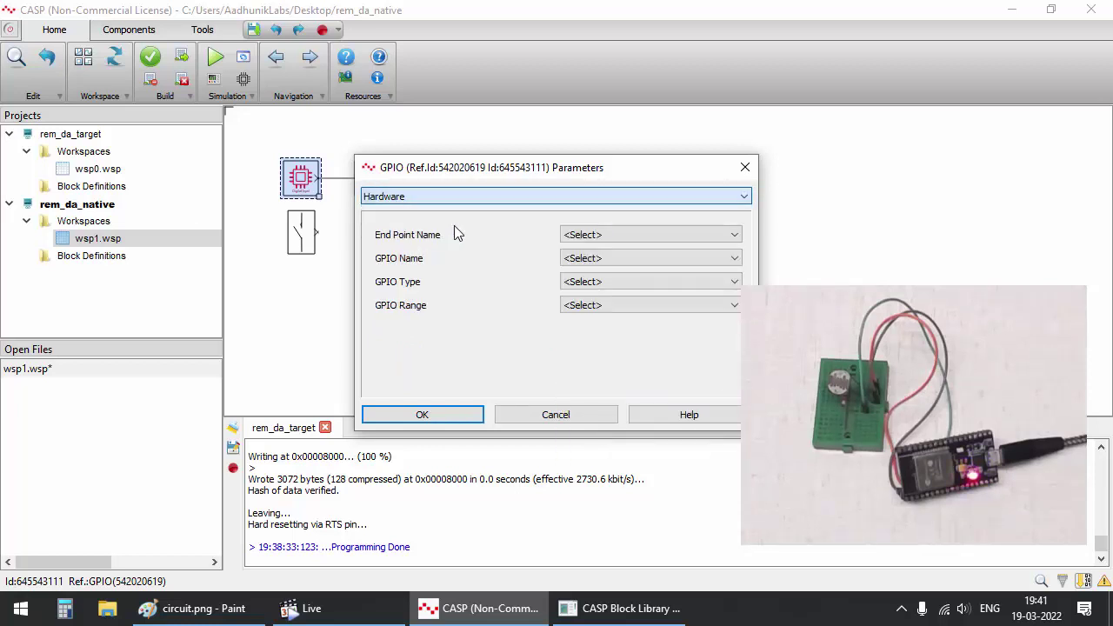
click(581, 243)
click(598, 260)
click(597, 260)
click(588, 284)
click(591, 282)
click(588, 307)
click(584, 312)
click(585, 306)
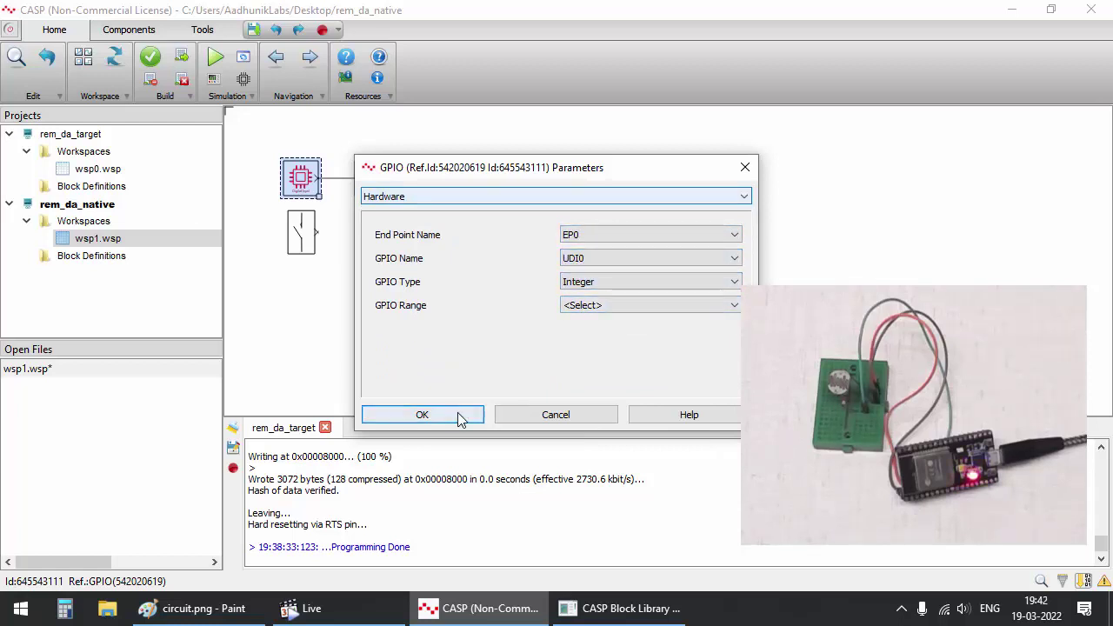
click(421, 415)
Name the Time Plotter block plt0
click(387, 191)
right_click(383, 183)
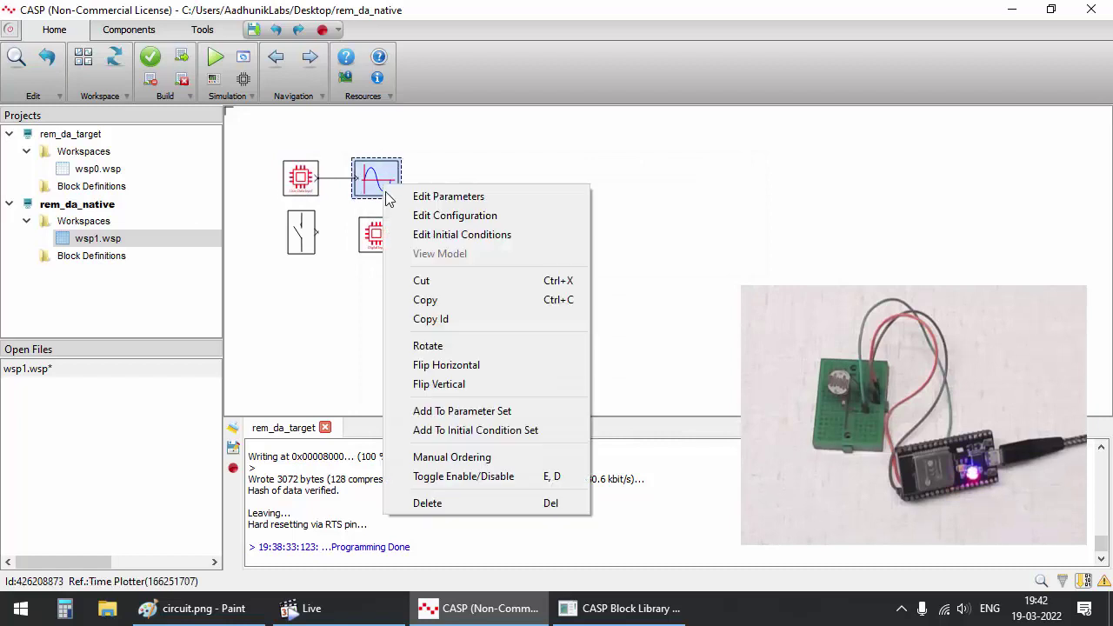
click(426, 195)
click(504, 350)
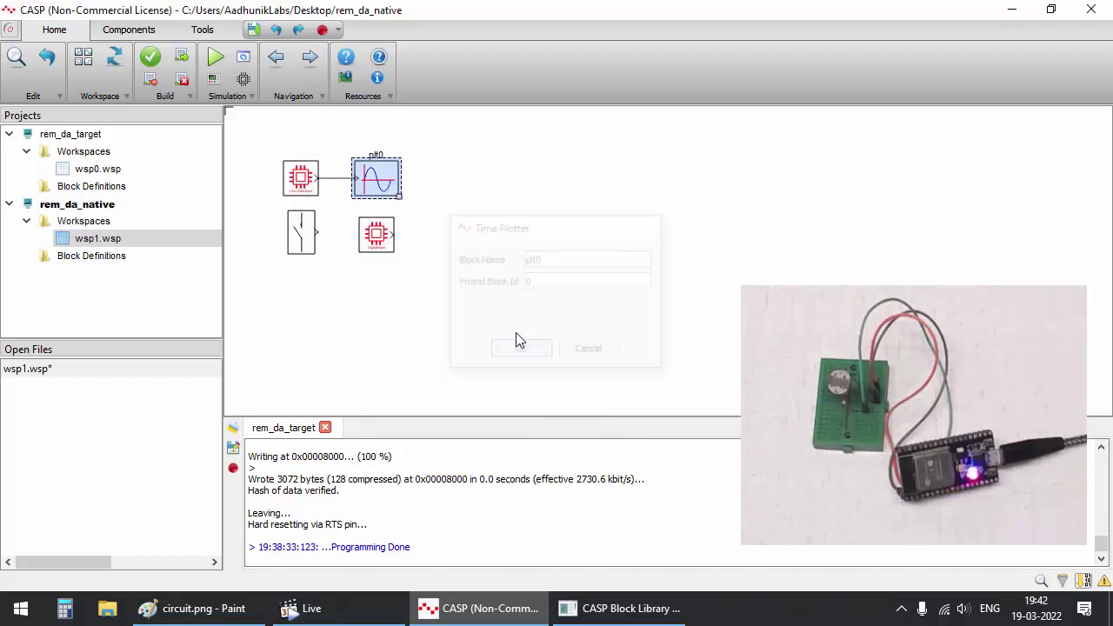
Place plt0 in the Simulation Panel under Group1, SubWindow1
double_click(383, 186)
click(499, 254)
click(452, 274)
click(651, 293)
click(600, 306)
click(651, 317)
click(600, 327)
click(422, 356)
Give the switch an Integer32_Boolean output and place it in Group1, SubWindow2
double_click(300, 235)
click(650, 269)
click(571, 330)
click(500, 231)
click(452, 252)
click(650, 270)
click(600, 283)
click(651, 294)
click(600, 317)
click(470, 373)
Name the switch block sw0
right_click(294, 240)
click(365, 249)
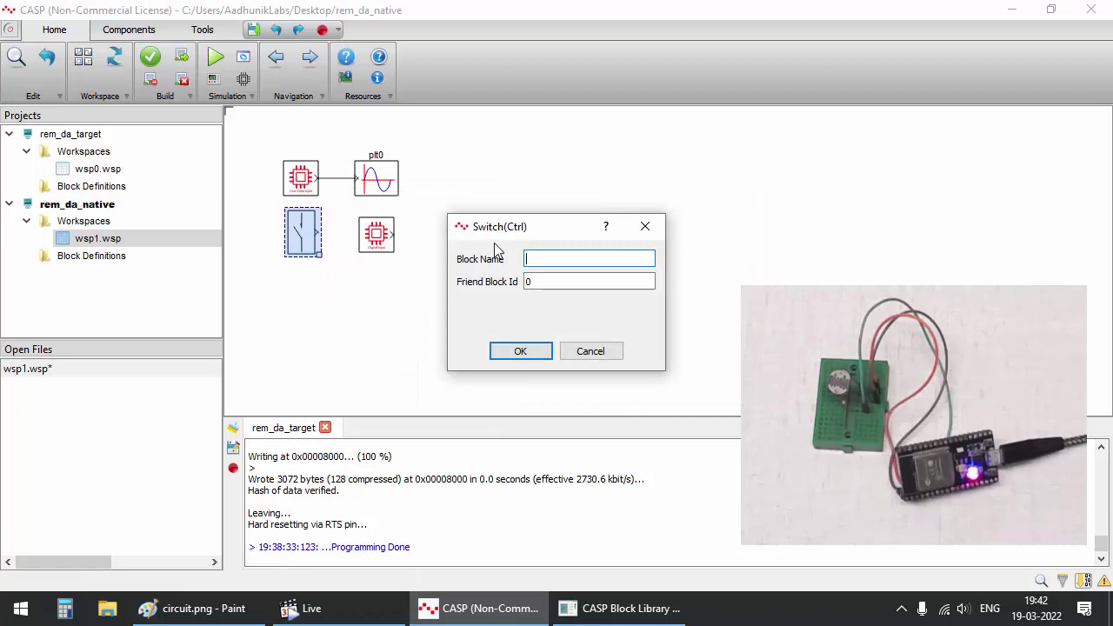
text(sw0)
key(Return)
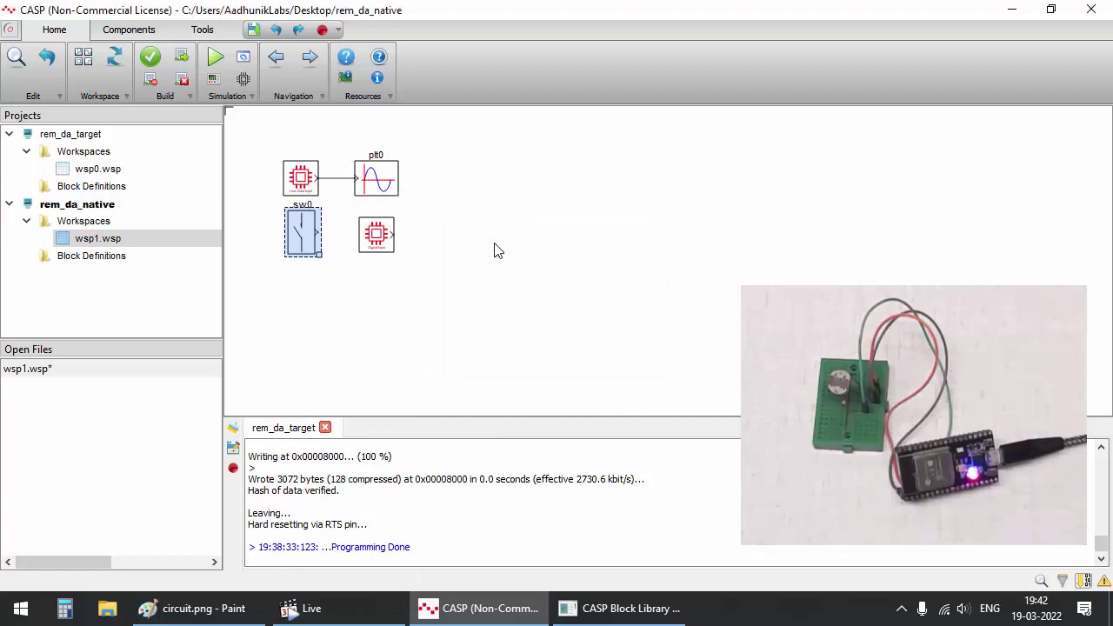
Make the second GPIO a User Data Output with Integer32_Boolean port data type
double_click(377, 242)
click(609, 235)
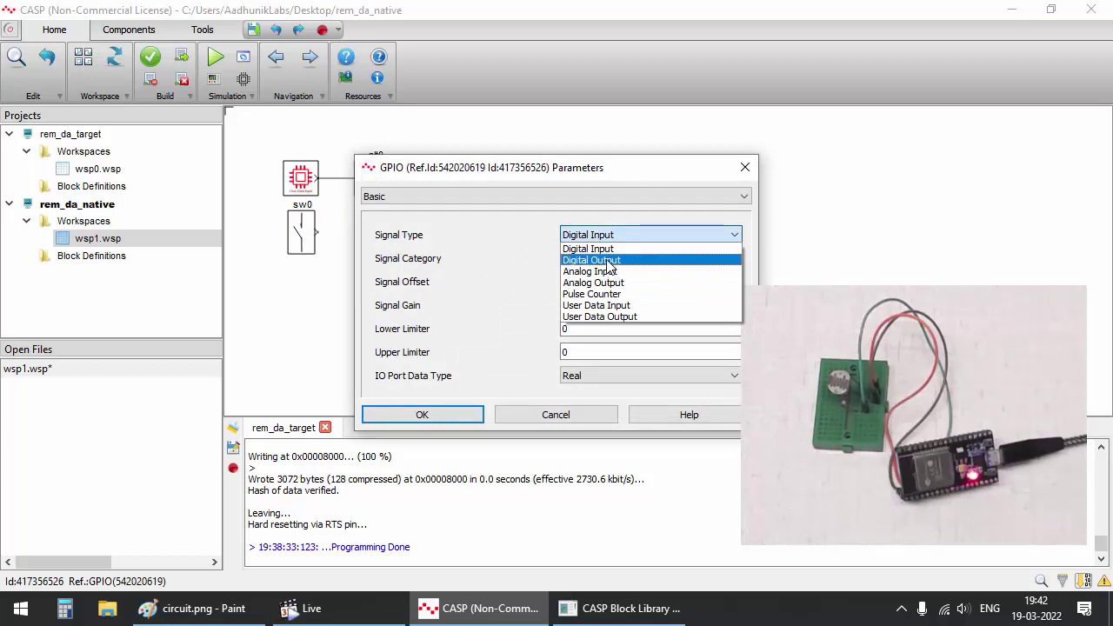
click(600, 316)
click(596, 376)
click(602, 435)
Map the output GPIO to EP0 / UDO0 as Integer and move it beside sw0
click(487, 196)
click(492, 217)
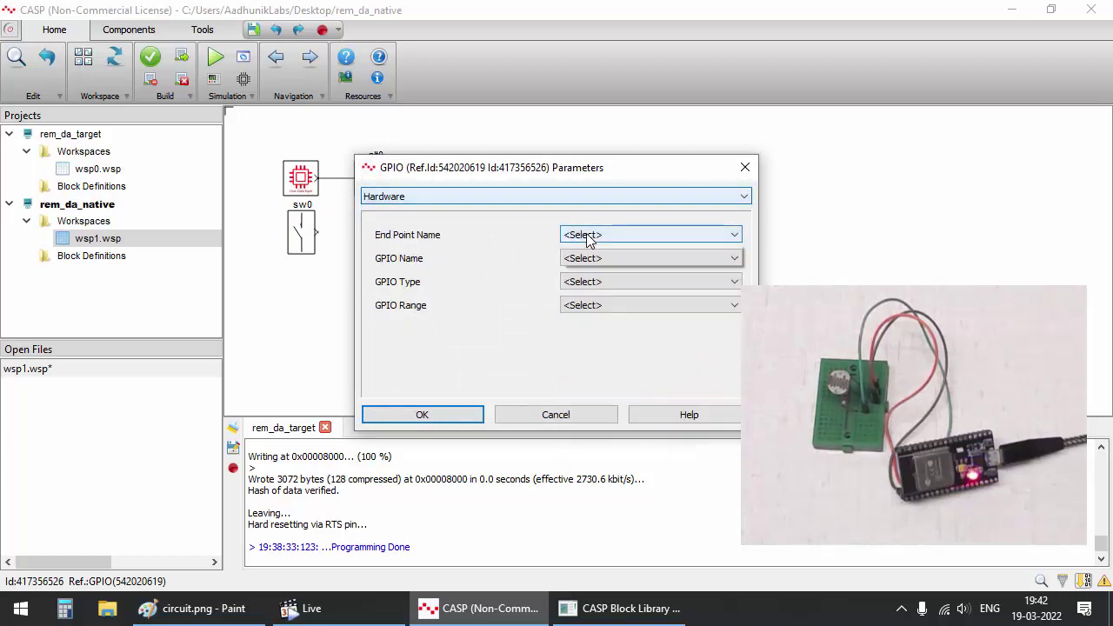
click(570, 259)
click(608, 258)
click(576, 283)
click(608, 281)
click(579, 305)
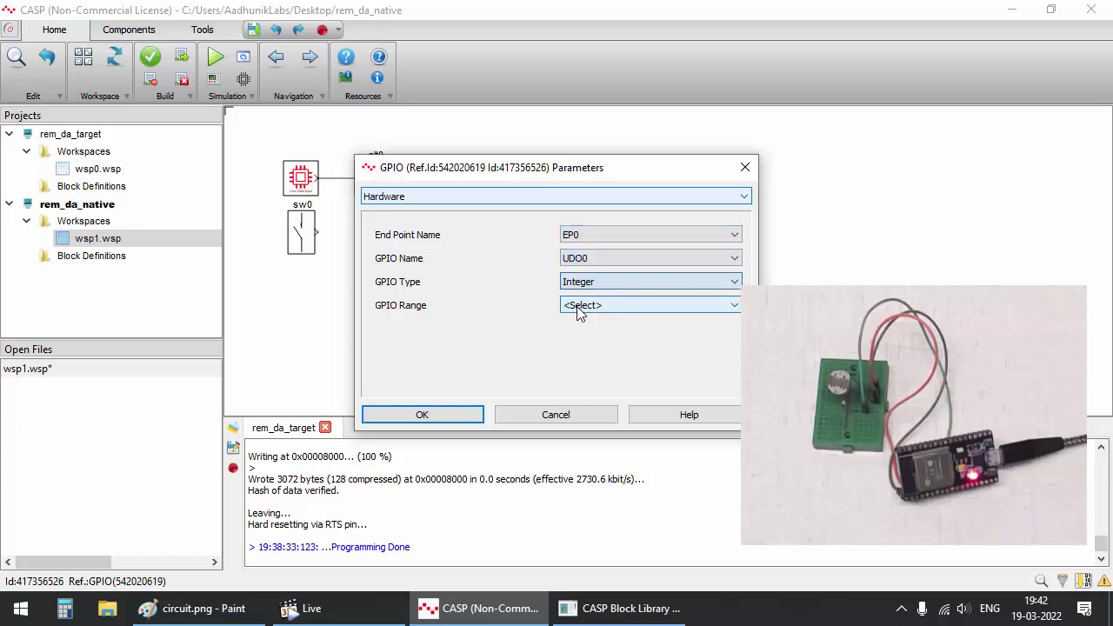
key(Return)
mouse_move(383, 240)
mouse_down()
mouse_move(342, 246)
mouse_move(381, 246)
mouse_up()
Wire sw0 to the output GPIO, save the native model, and review the test-run plot
click(439, 235)
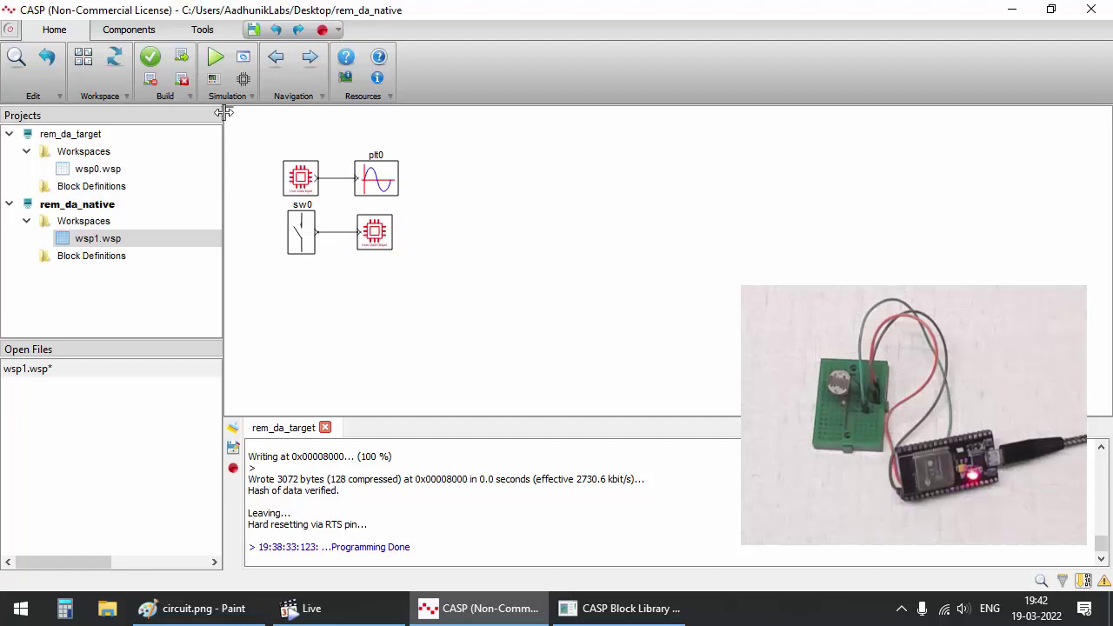
click(253, 30)
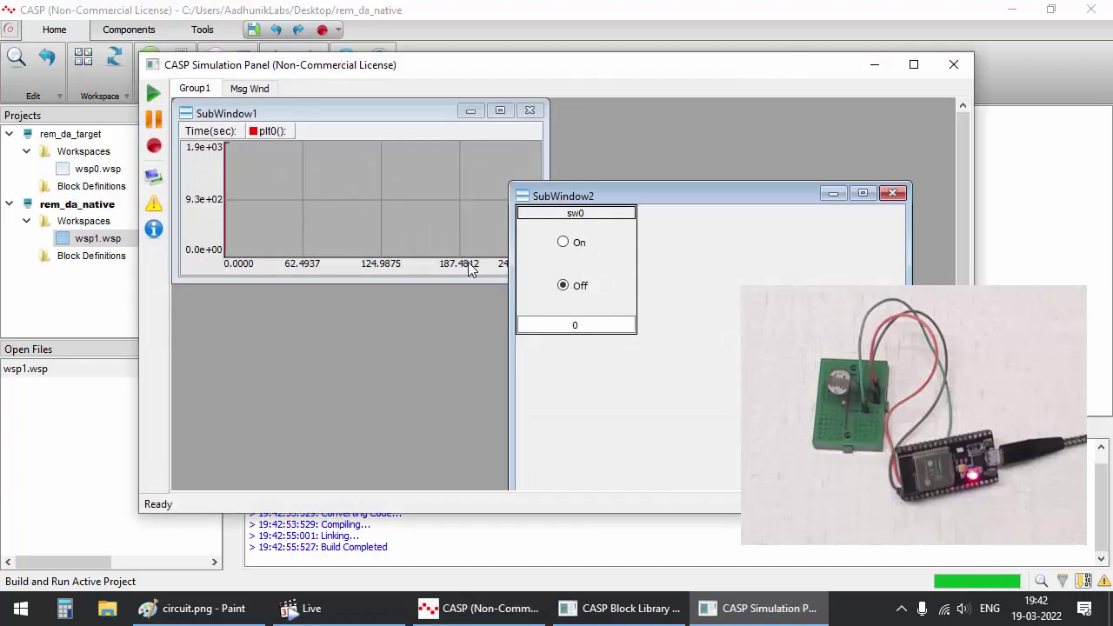
drag(576, 76, 449, 87)
drag(456, 213, 515, 194)
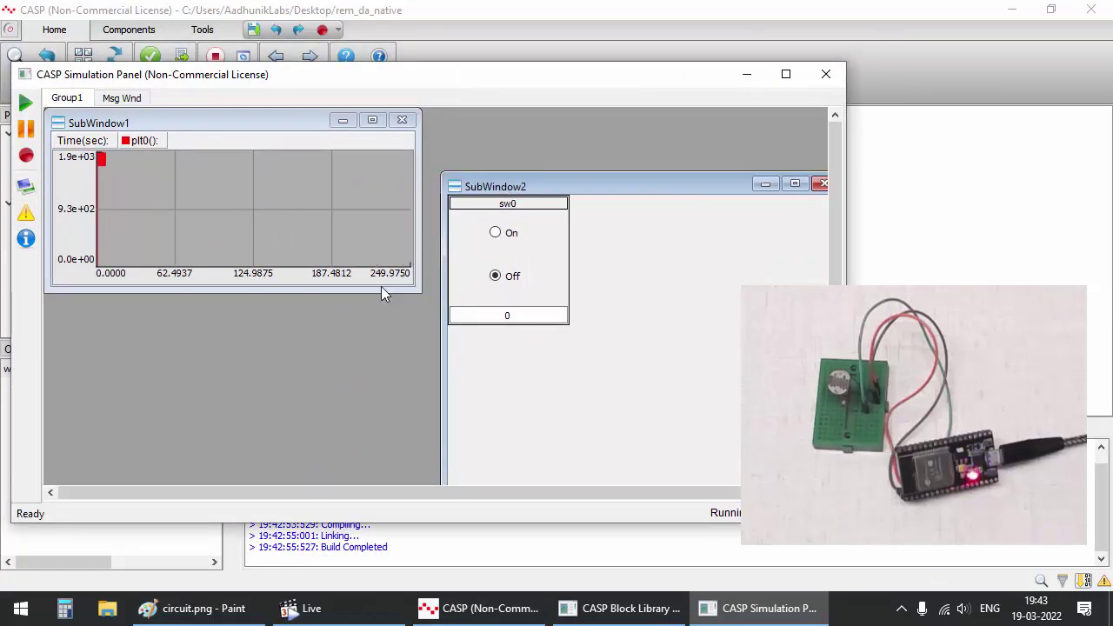
click(825, 73)
Set the number of plot samples to 1000 in the simulation setup
click(243, 79)
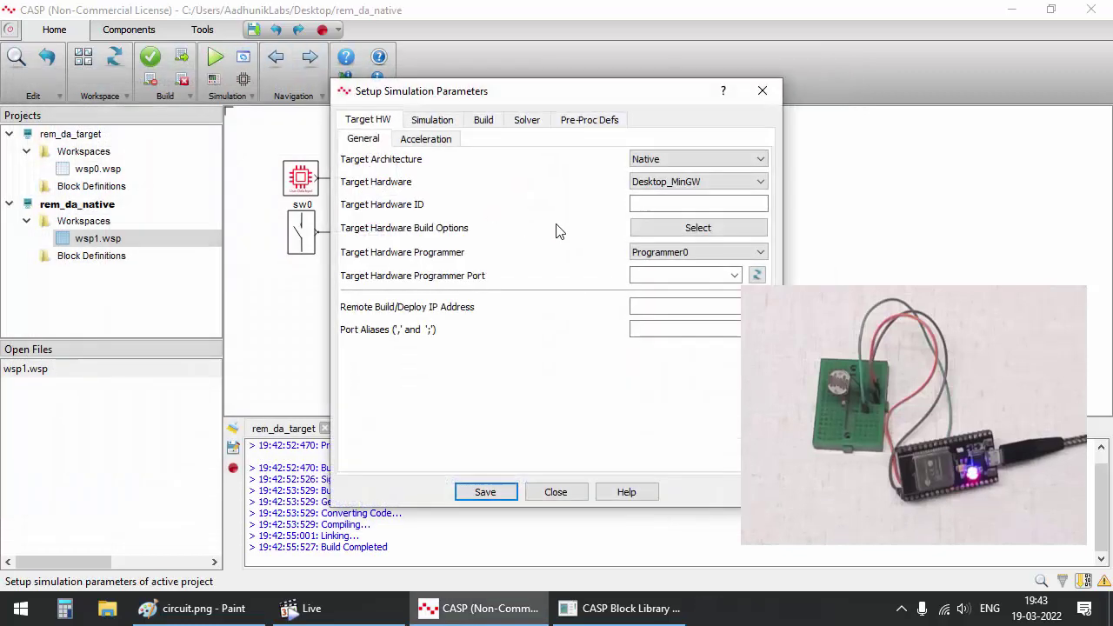
click(435, 120)
click(661, 229)
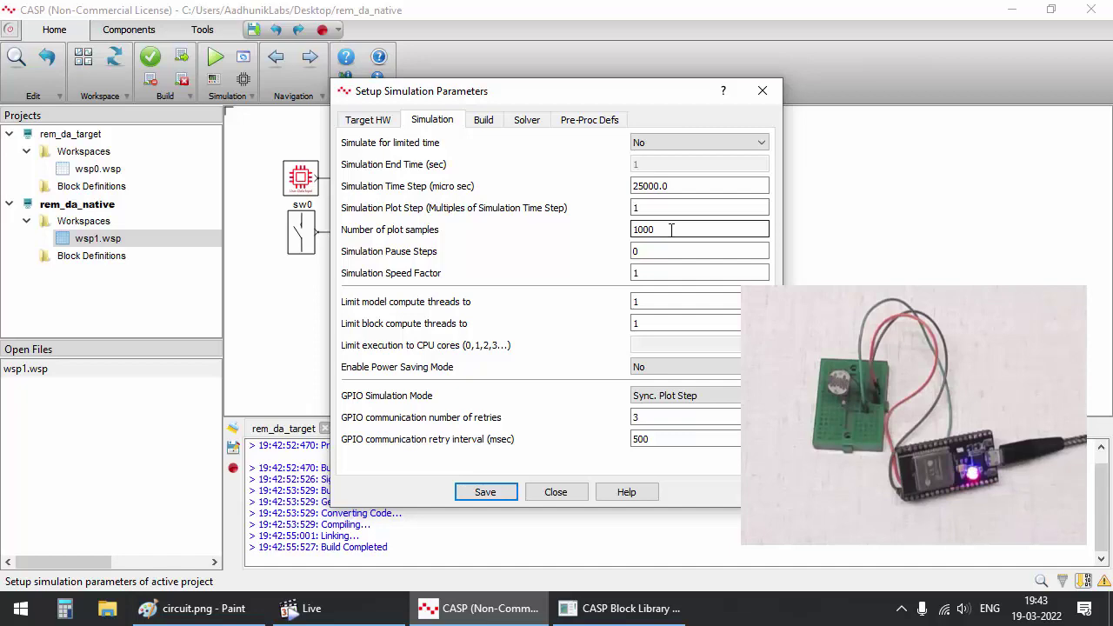
click(509, 494)
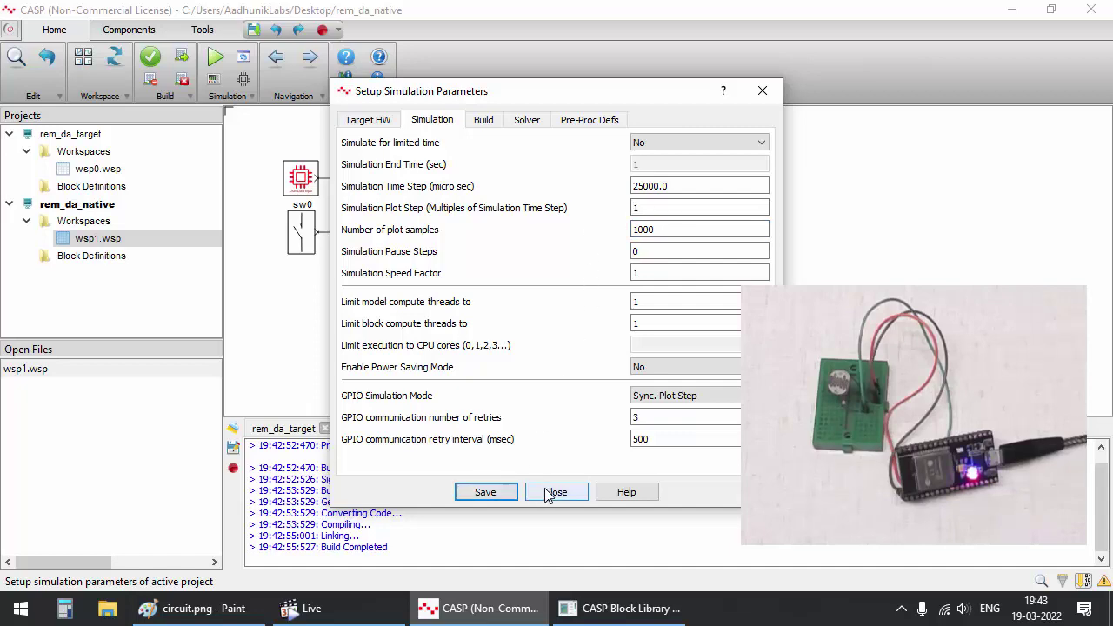
click(553, 491)
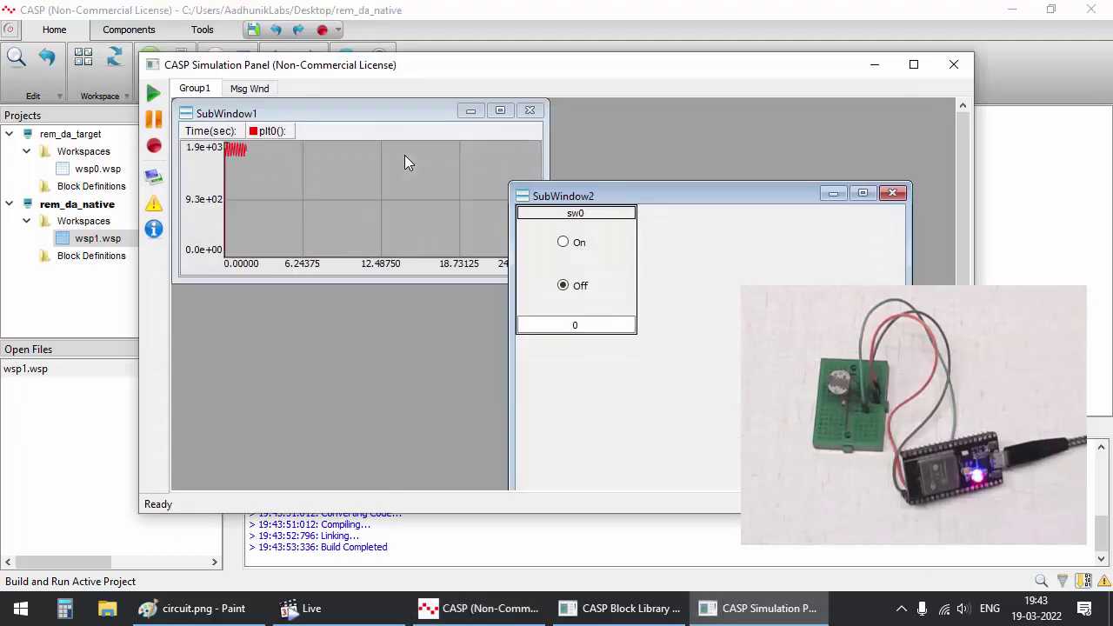
Move the switch window up beside the live plt0 plot
drag(596, 194, 406, 164)
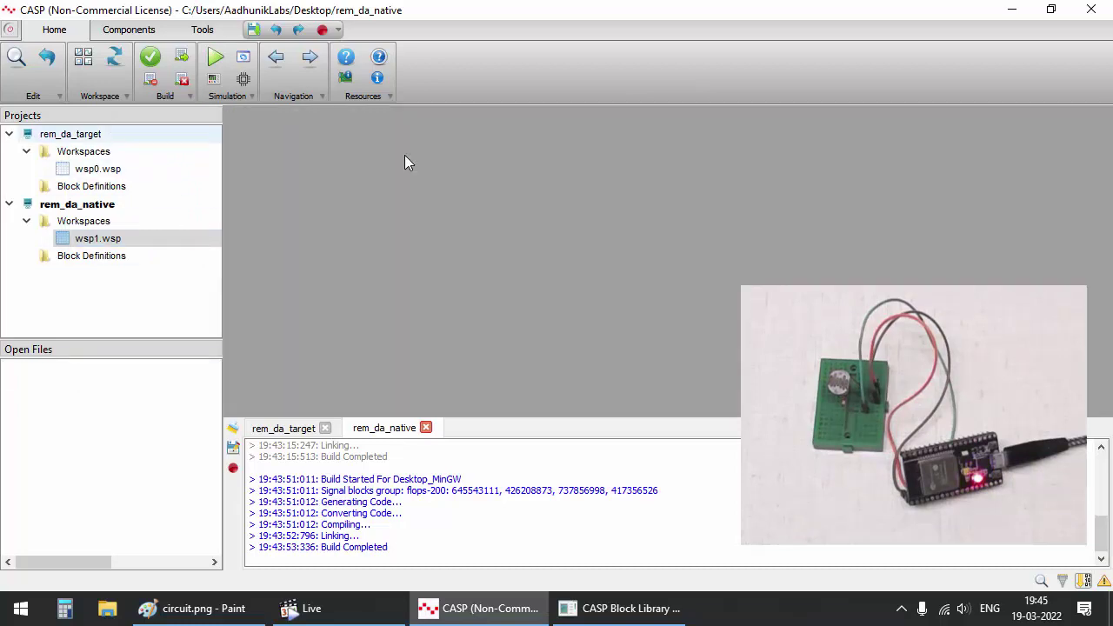
Make rem_da_target the active project and add a TargetHw Wifi101 block
right_click(76, 135)
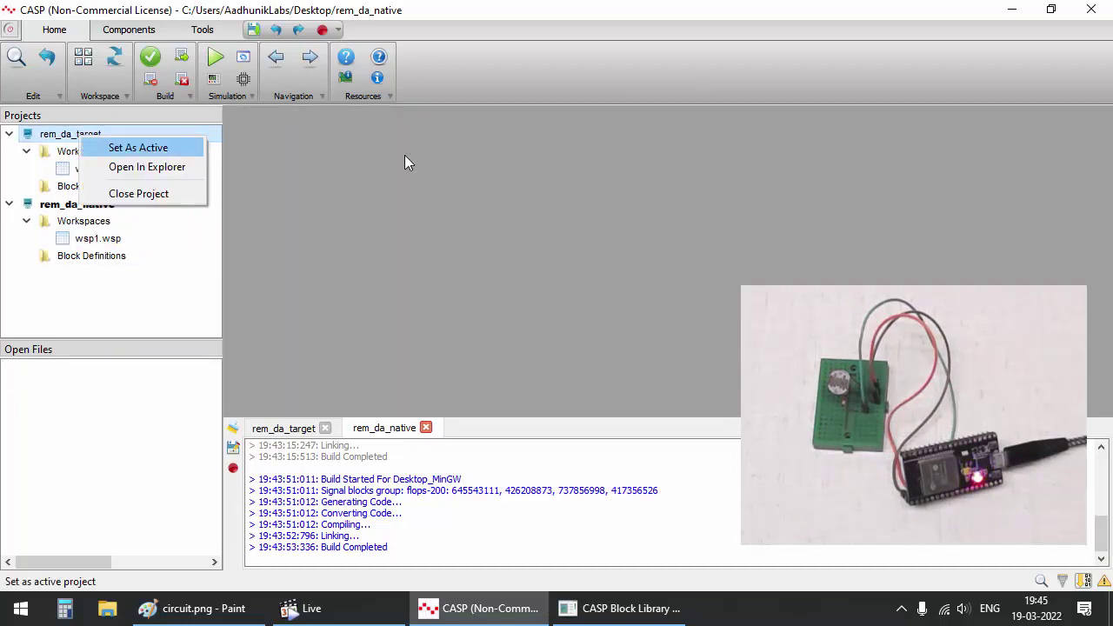
click(136, 147)
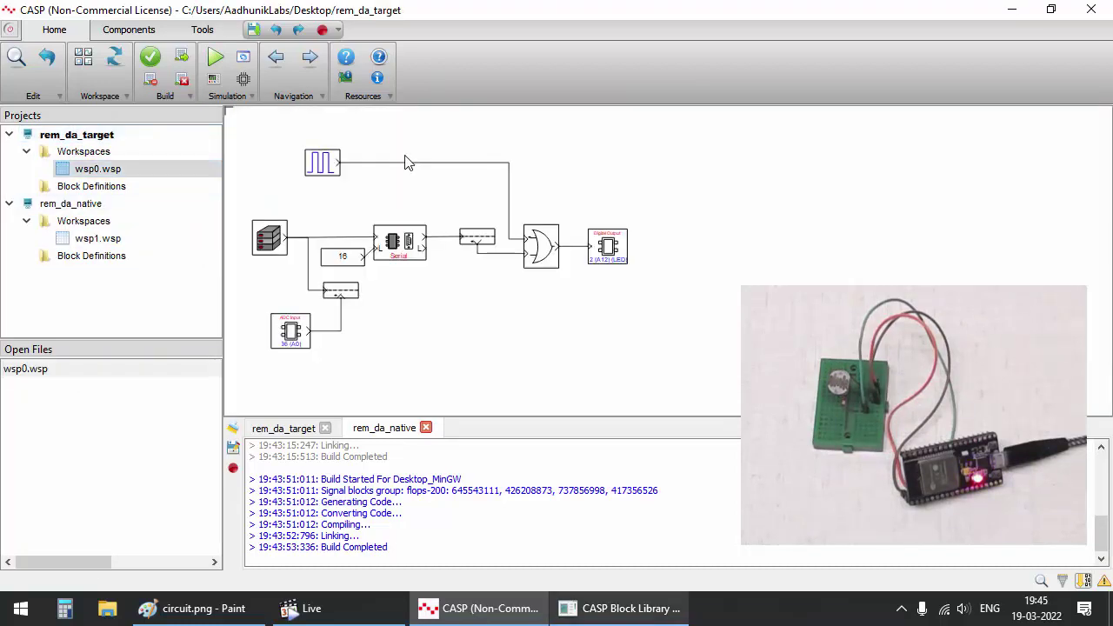
scroll(407, 163, up, 5)
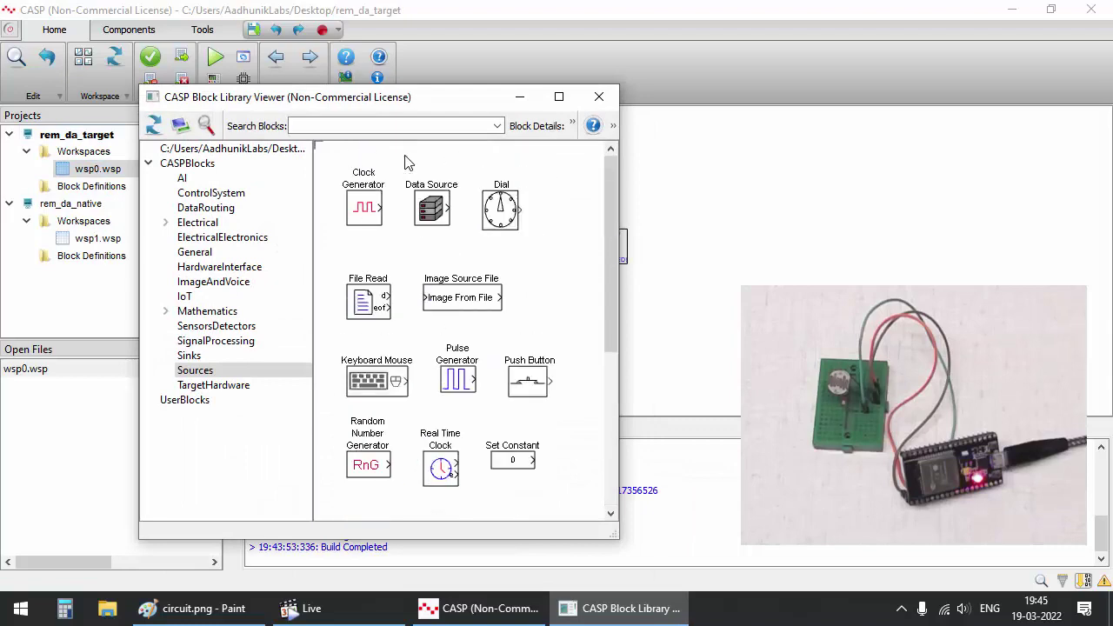
key(Down)
scroll(407, 162, down, 5)
scroll(407, 163, down, 10)
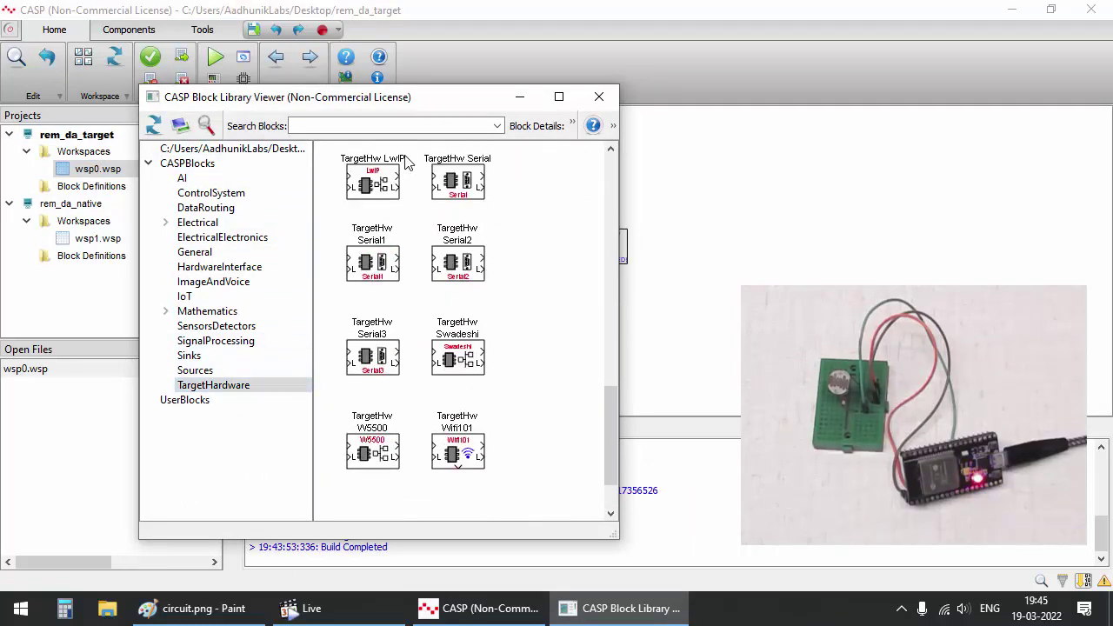
key(Return)
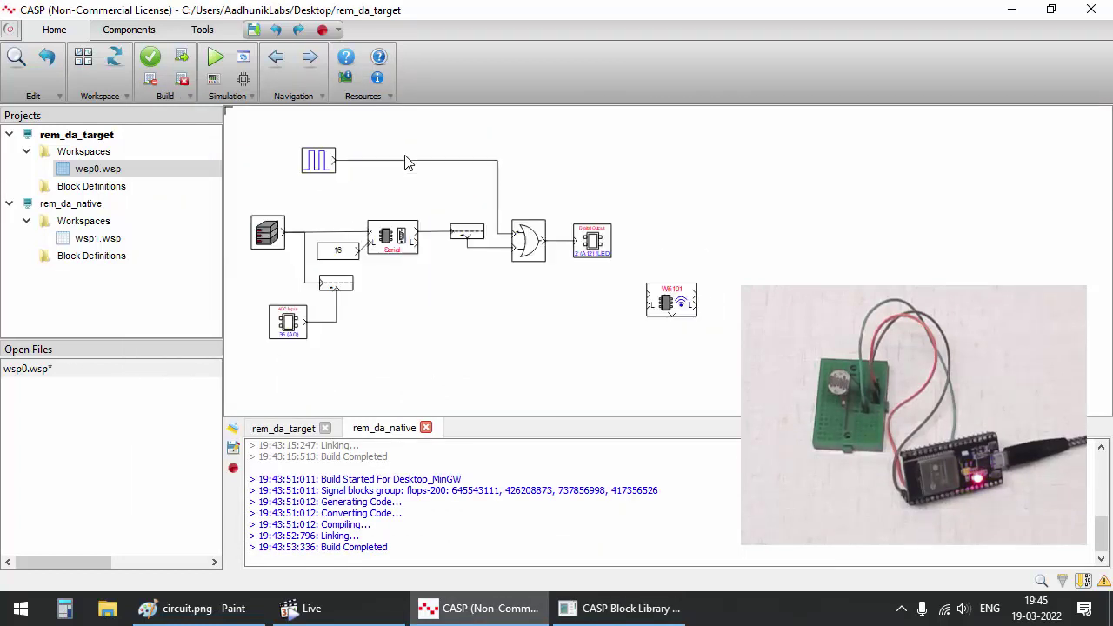
Wire the Wifi101 block to the Serial input and disable the Serial block
scroll(407, 163, up, 3)
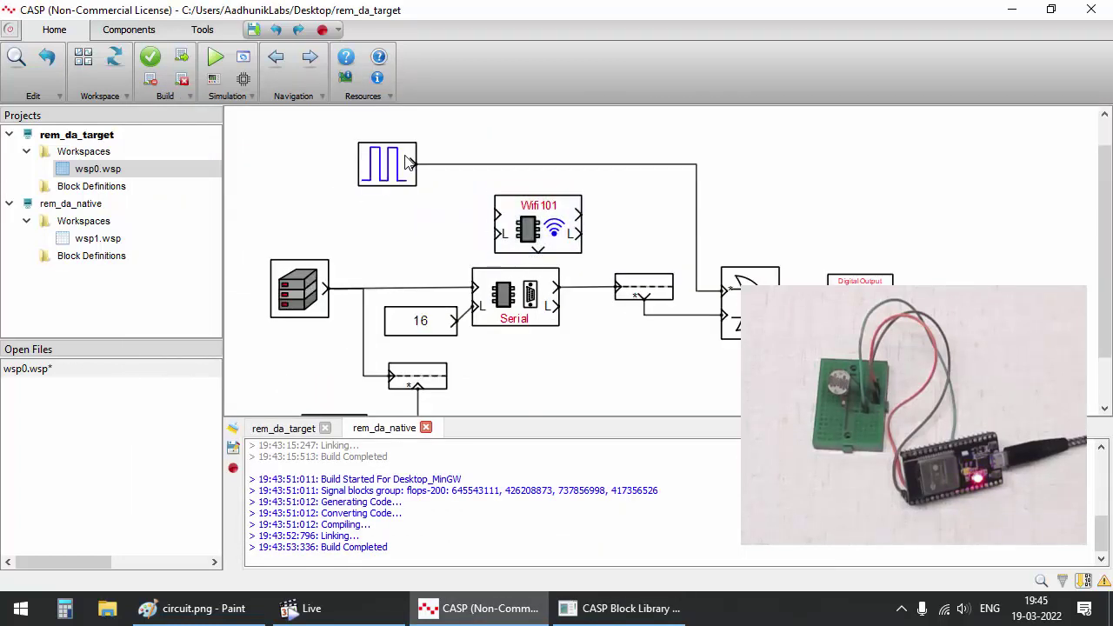
drag(497, 213, 455, 290)
click(514, 300)
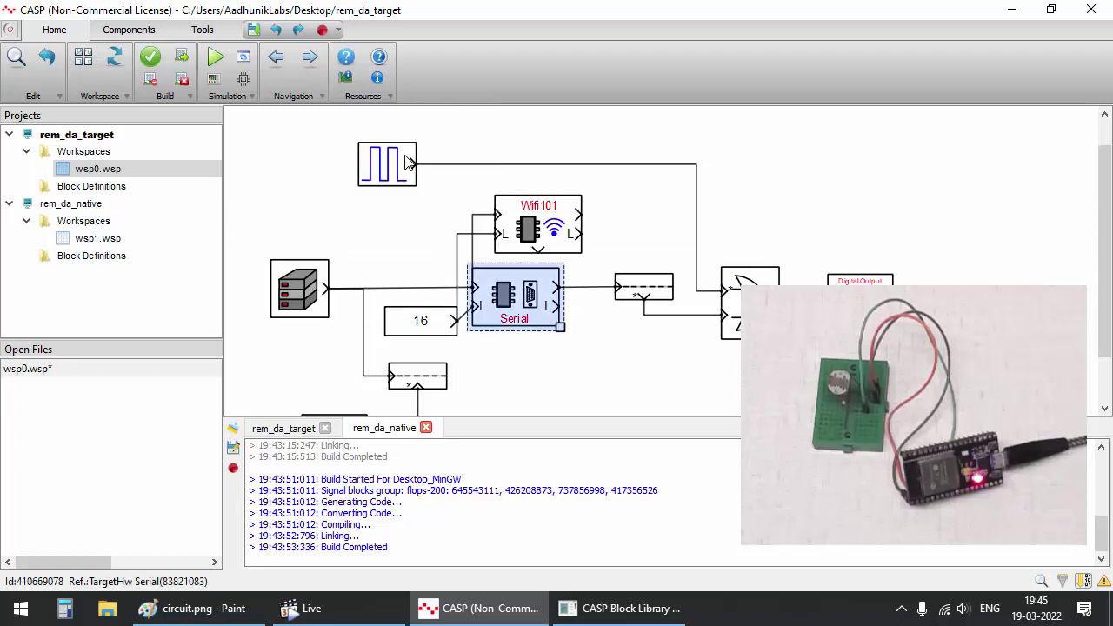
right_click(516, 307)
click(595, 598)
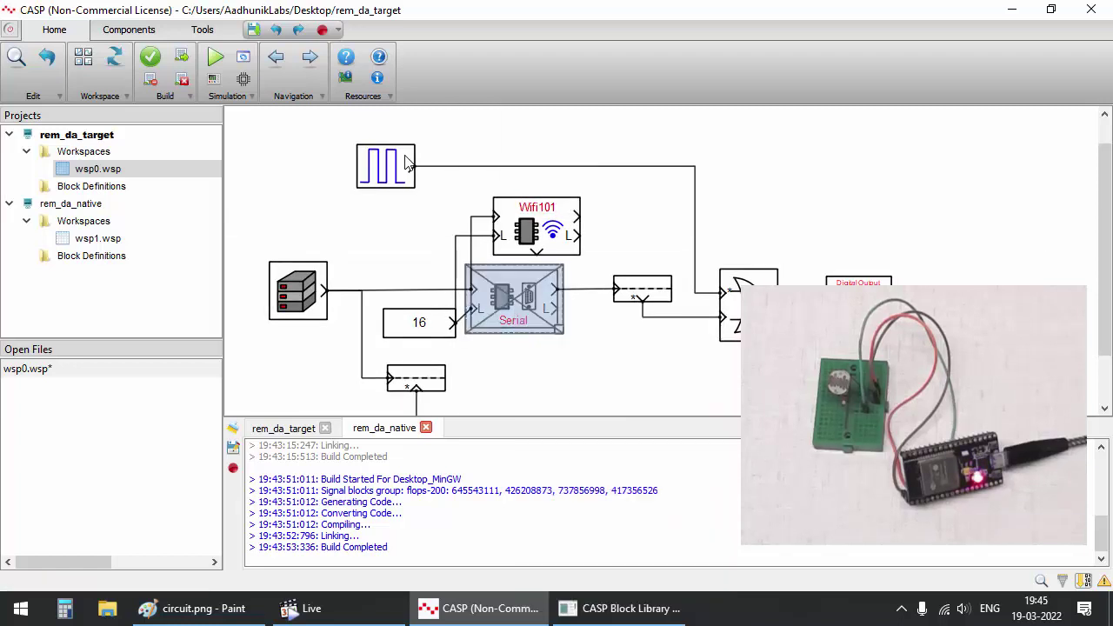
Set the Wifi101 block's send and receive data sizes to 16
scroll(407, 164, down, 1)
click(407, 164)
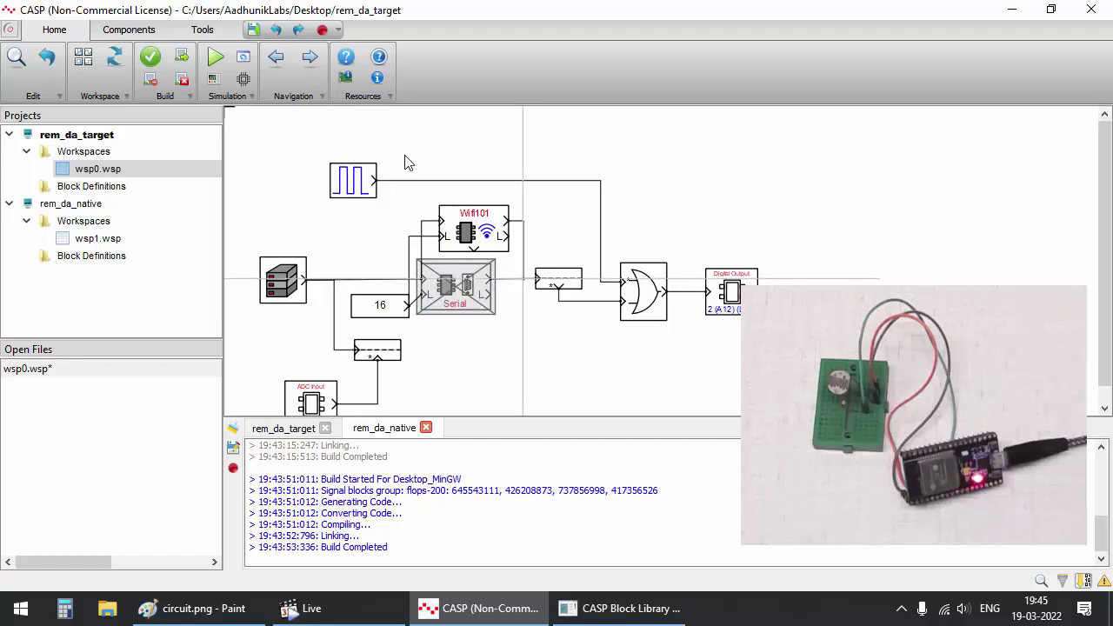
double_click(474, 231)
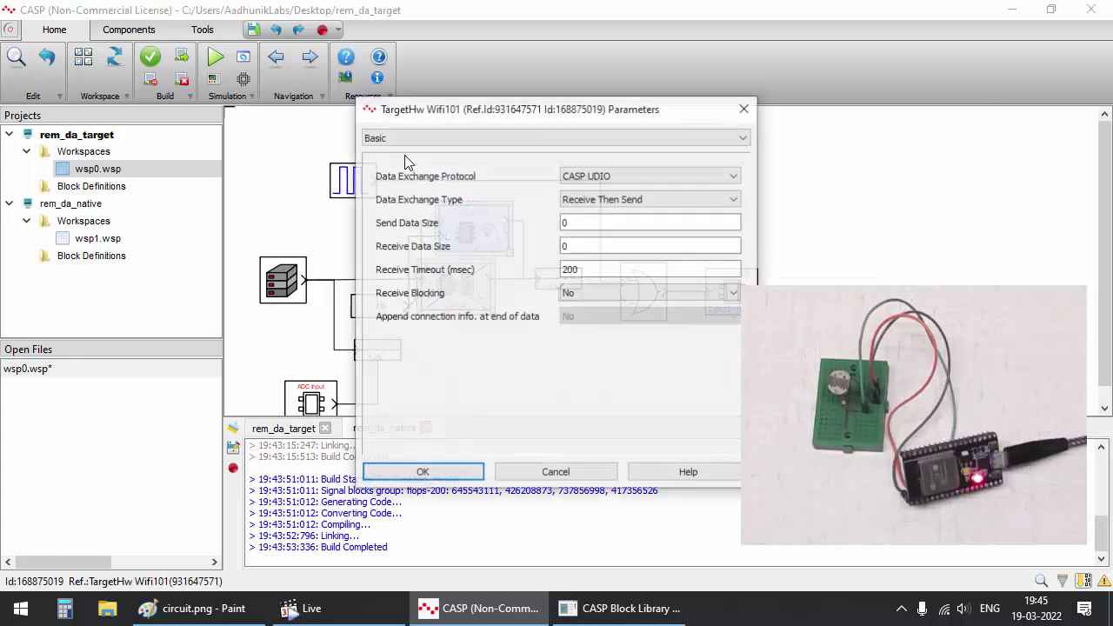
key(Tab)
key(Tab)
text(16)
key(Tab)
text(16)
In the WiFi network settings, enter the network password and choose UDP protocol
click(404, 134)
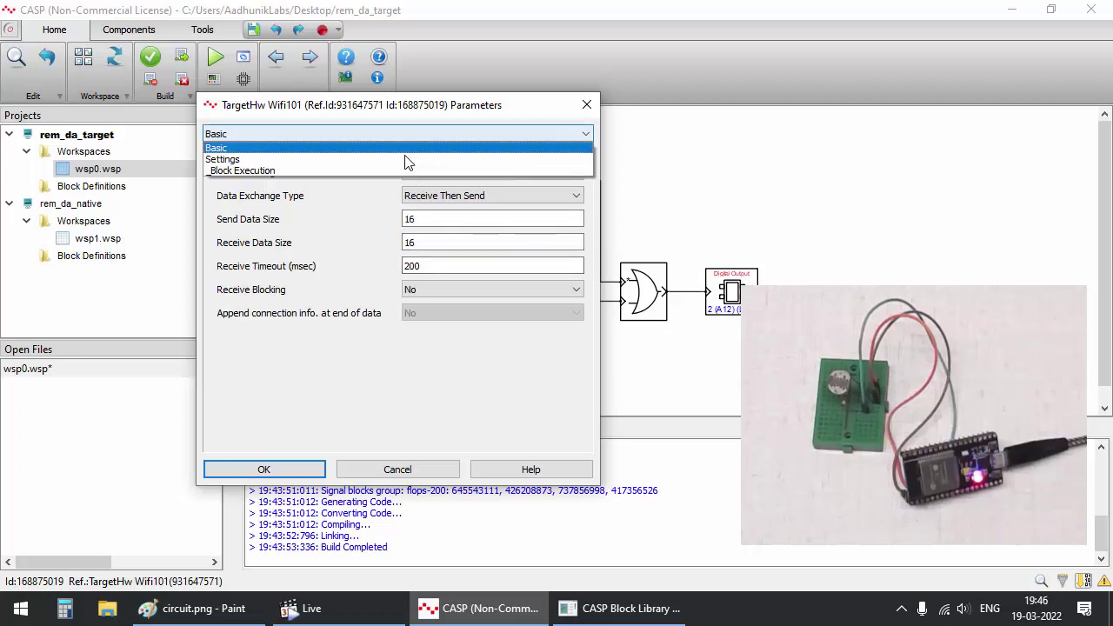
click(405, 155)
key(Tab)
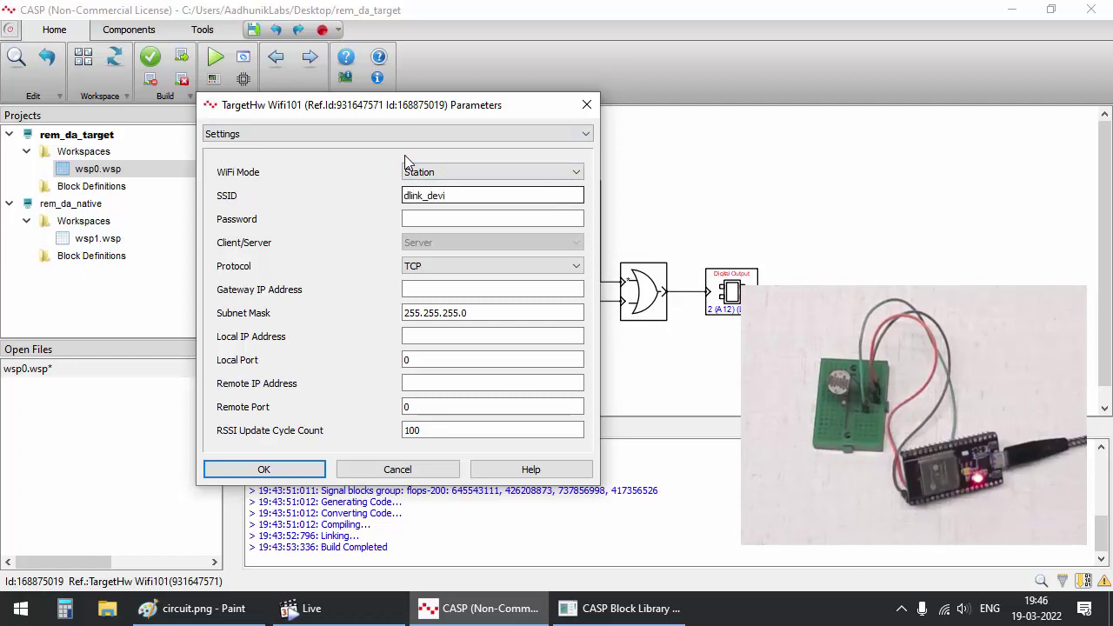
key(Tab)
text(2222222222)
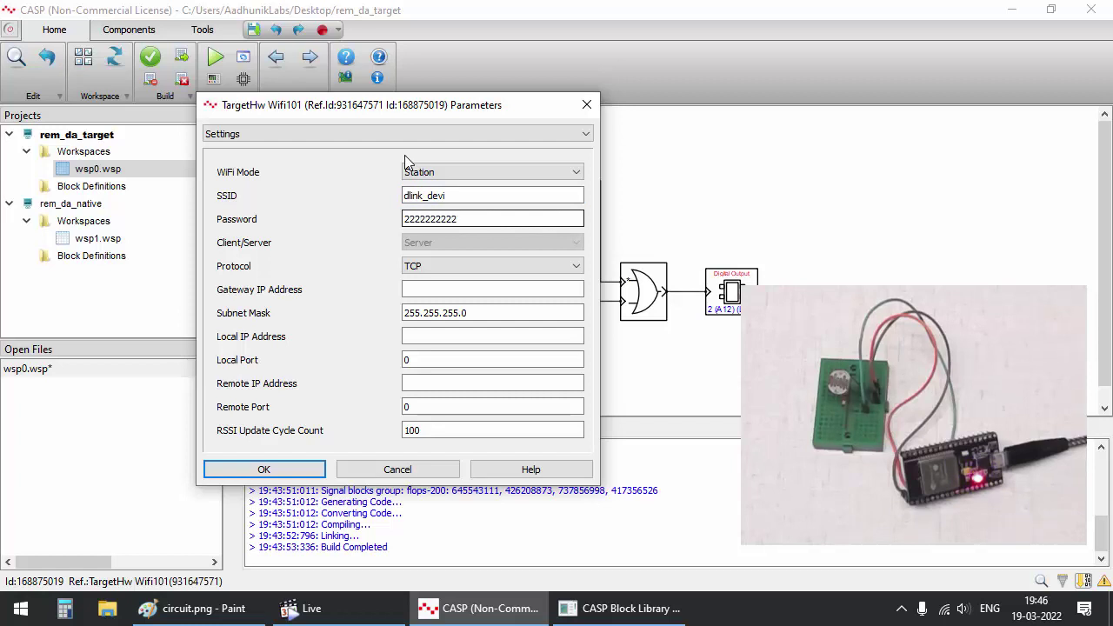
key(Tab)
key(alt+Down)
key(Down)
key(Return)
Enter gateway 192.168.0.1 and fill Local IP 192.168.0.129 and Local Port 42001
key(Tab)
text(192.168.0.1)
key(Tab)
key(shift+Tab)
key(ctrl+c)
key(Tab)
key(Tab)
key(ctrl+v)
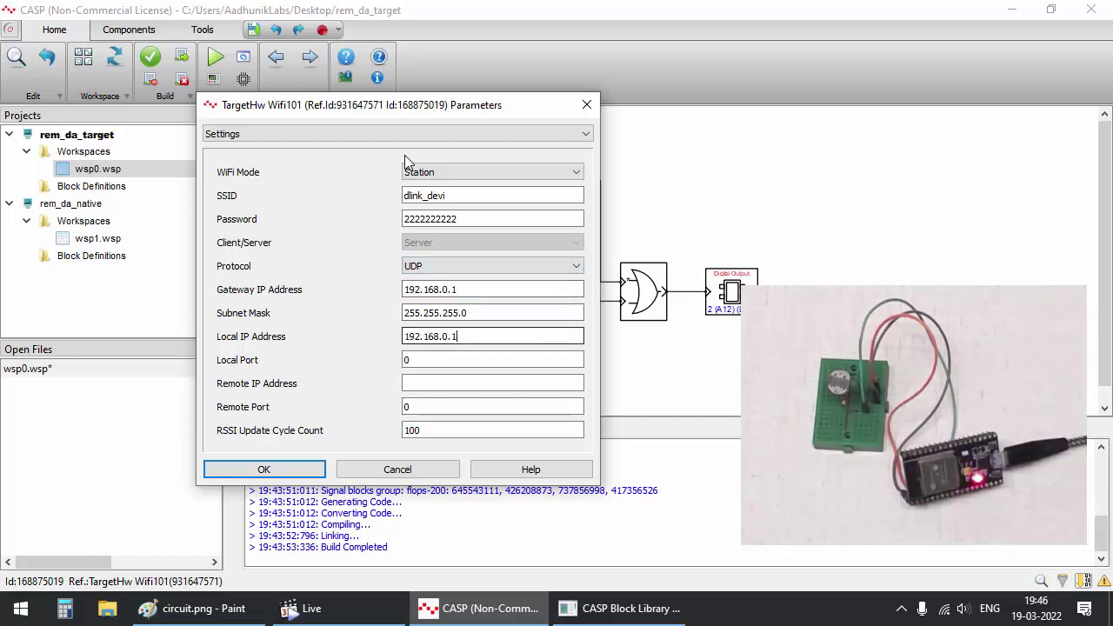
key(Tab)
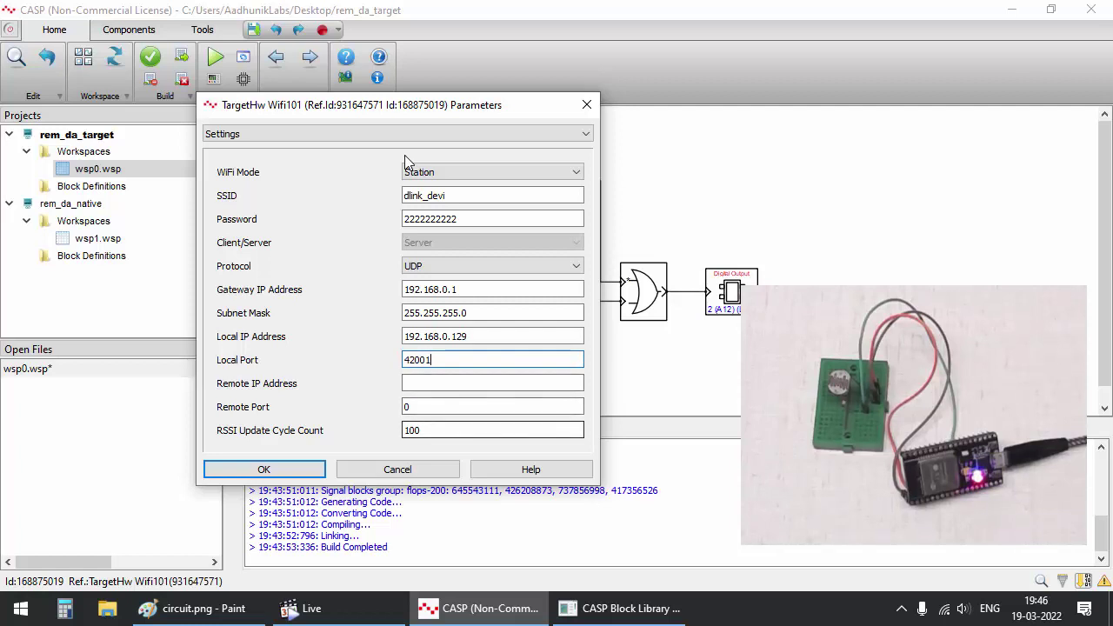
Confirm the Wifi101 settings, flash the target to the ESP32, and enter ping 192.168.0.129
key(Return)
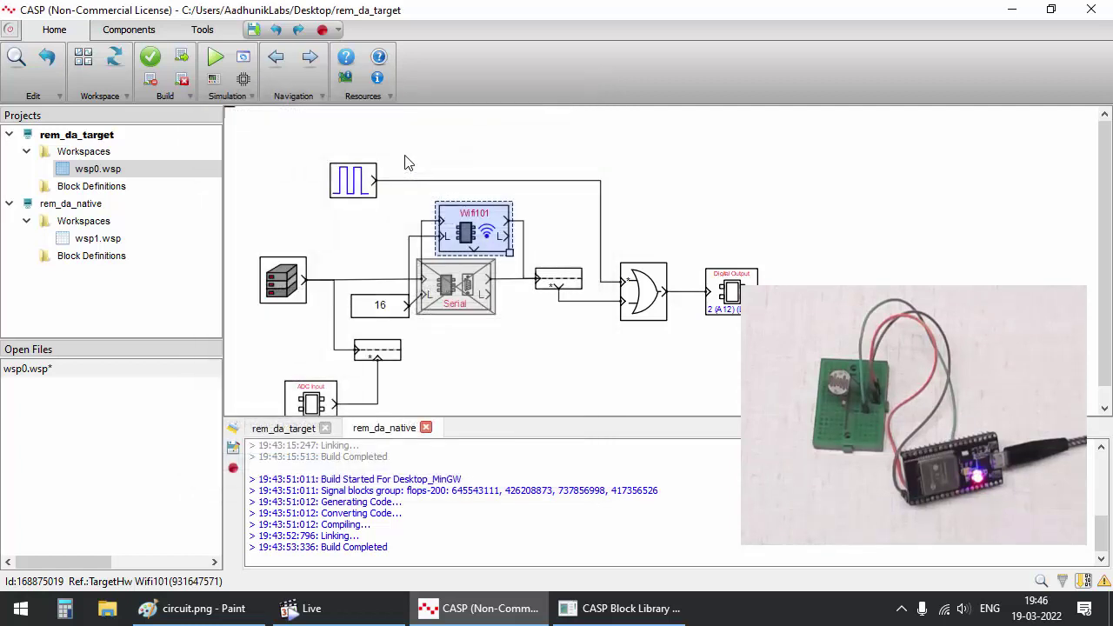
click(408, 163)
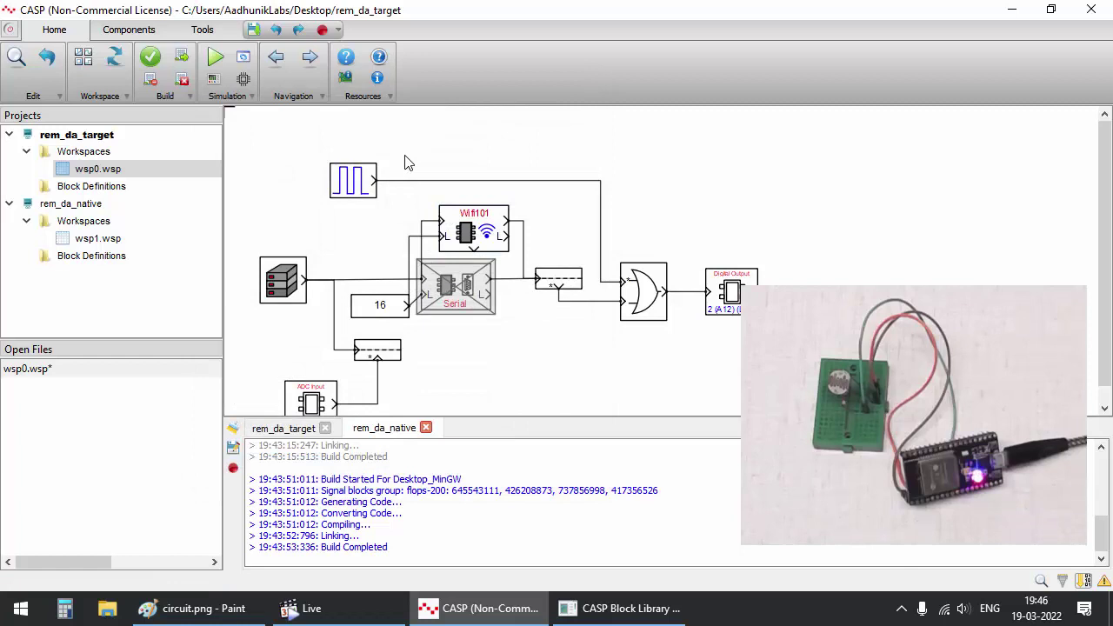
key(F5)
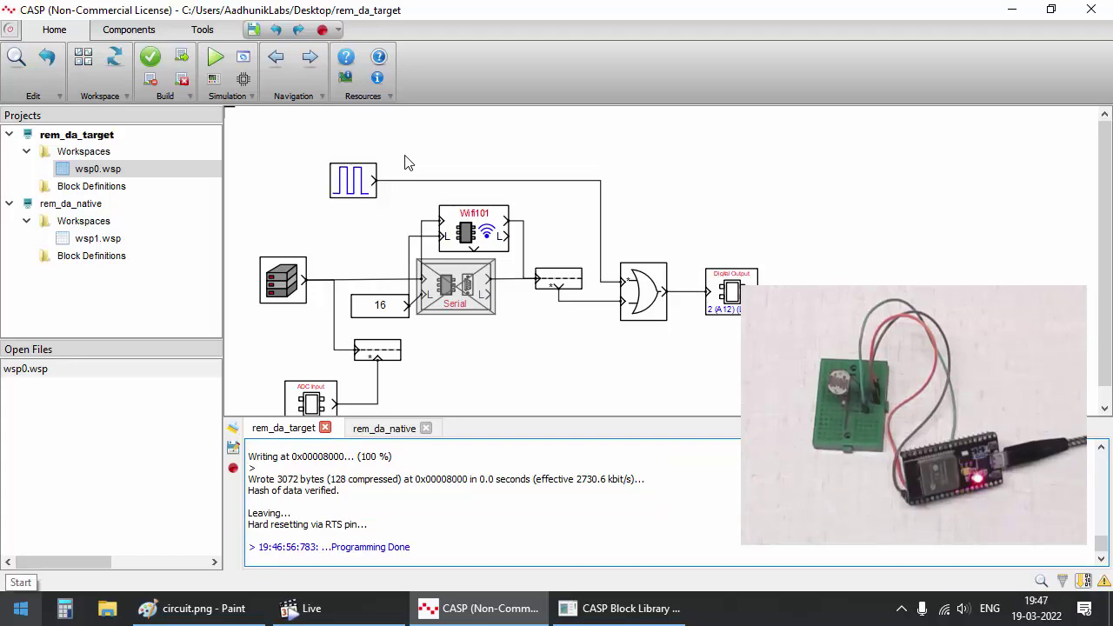
key(super)
key(super)
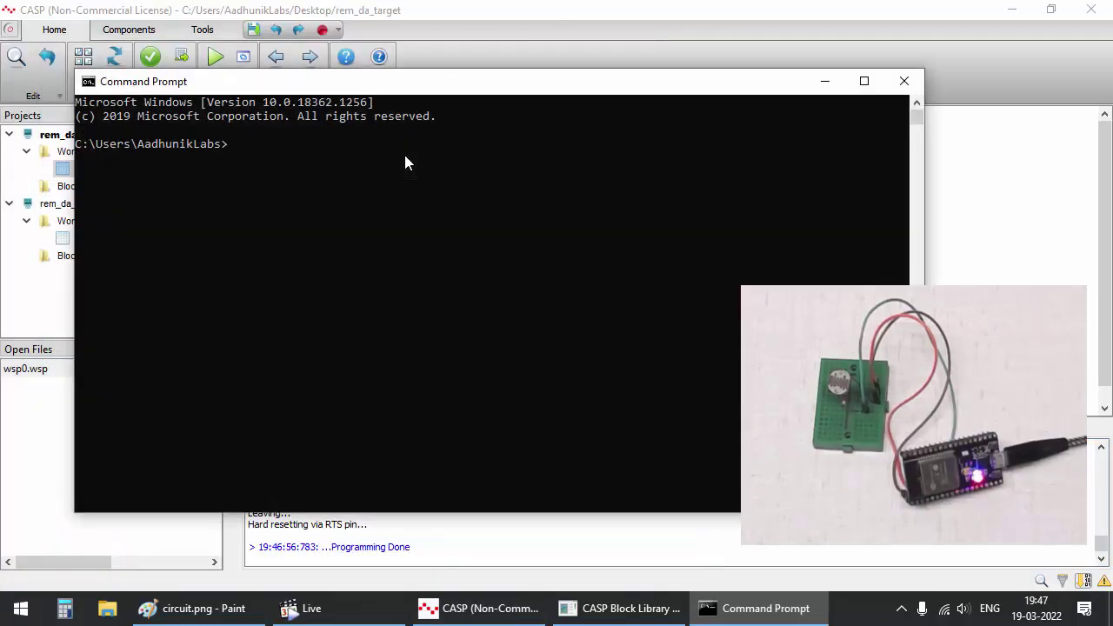
text(ping 192.168.0.129)
Run the ping to 192.168.0.129, then add an Ethernet native node at 192.168.0.3
key(Return)
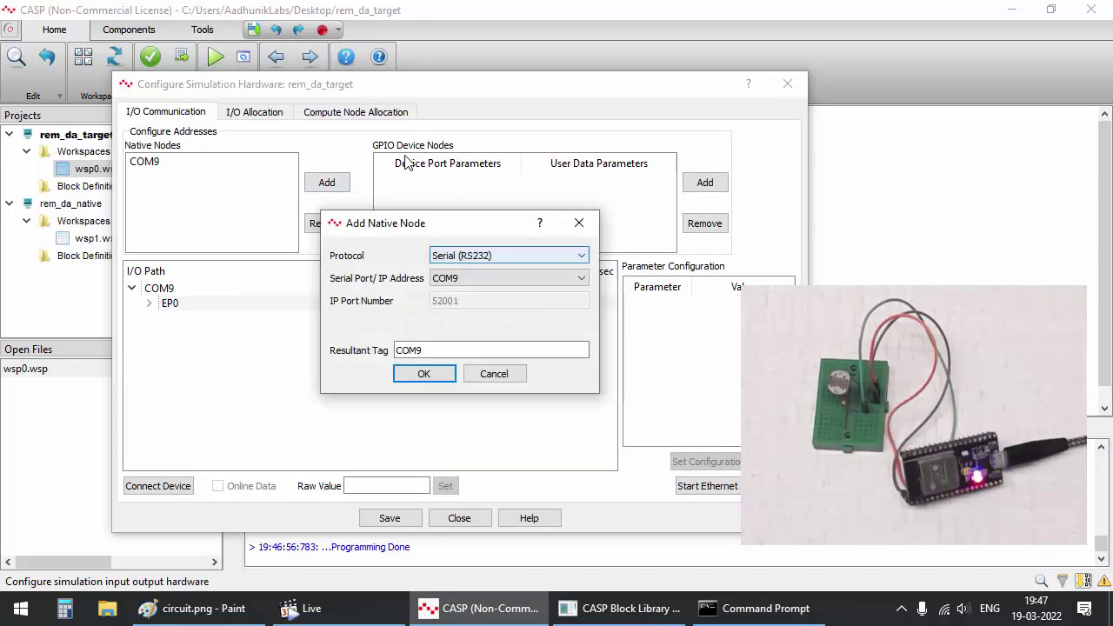
key(alt+Down)
key(Down)
key(Down)
key(Return)
key(Tab)
key(alt+Down)
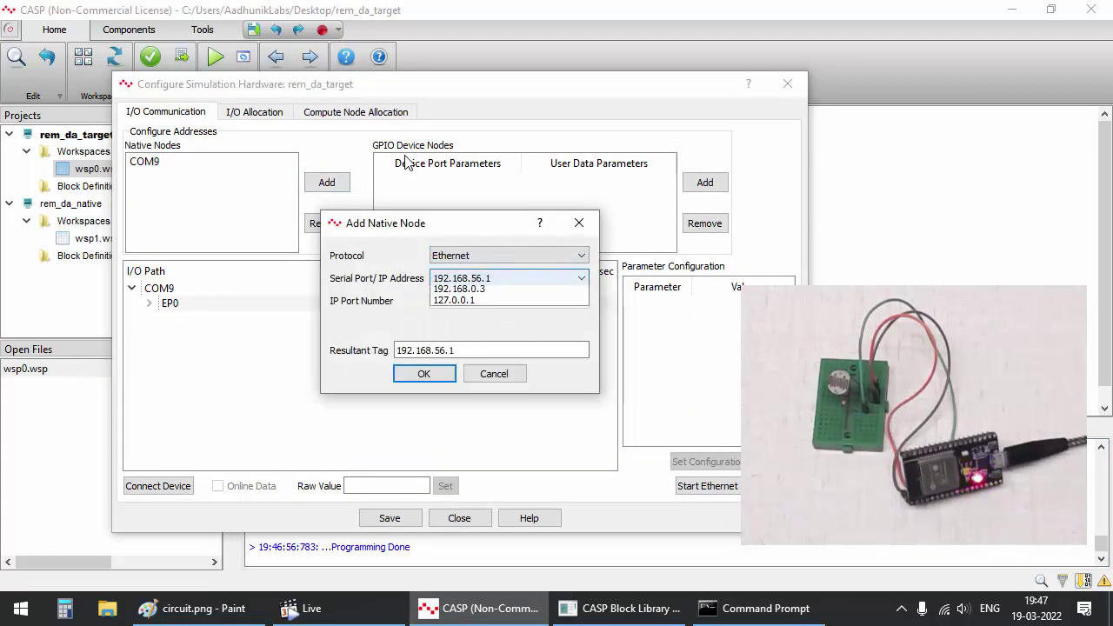
key(Down)
key(Return)
key(Return)
key(Tab)
key(Tab)
key(Tab)
key(Tab)
Add a UDP device node at 192.168.0.129 and rename its endpoint EP1
key(Return)
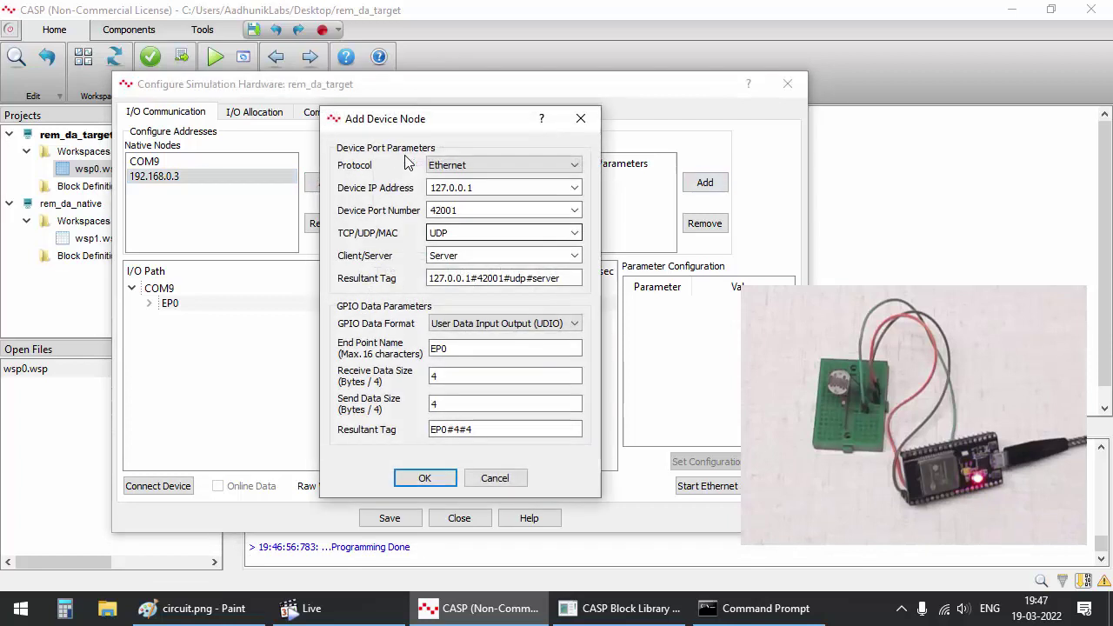
key(alt+Down)
key(Return)
key(Tab)
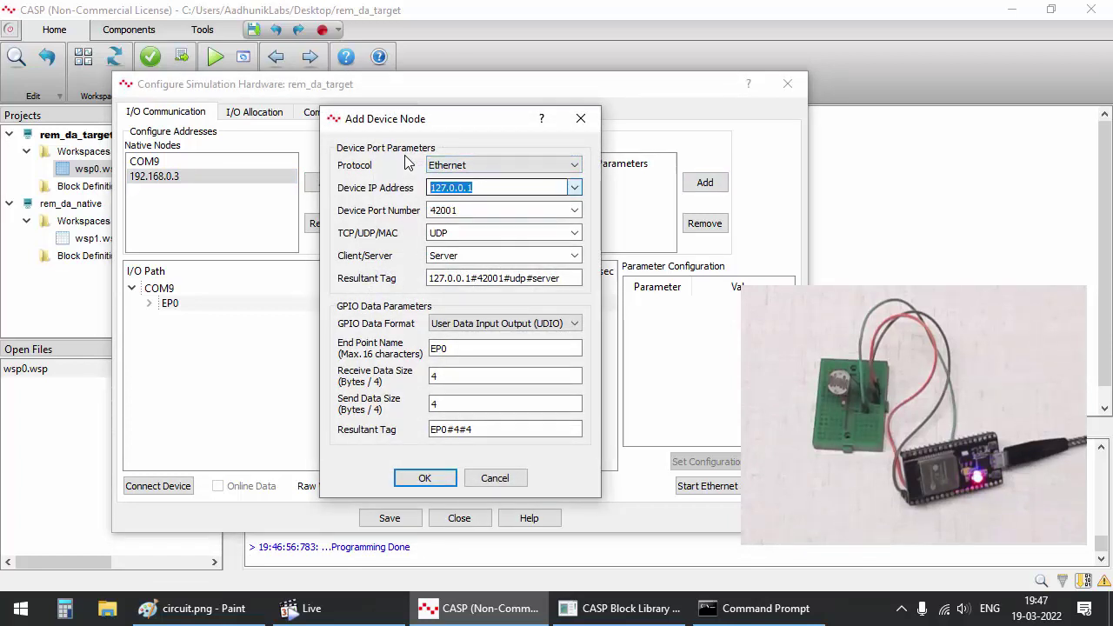
text(192.168)
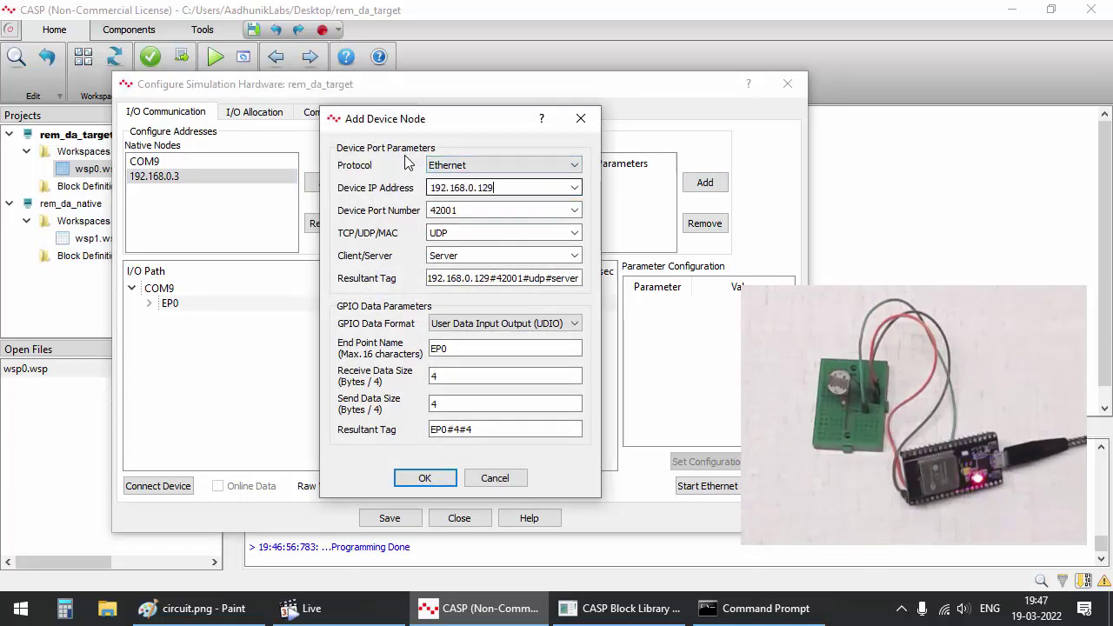
key(Tab)
key(Tab)
key(Tab)
key(Tab)
key(Tab)
key(Tab)
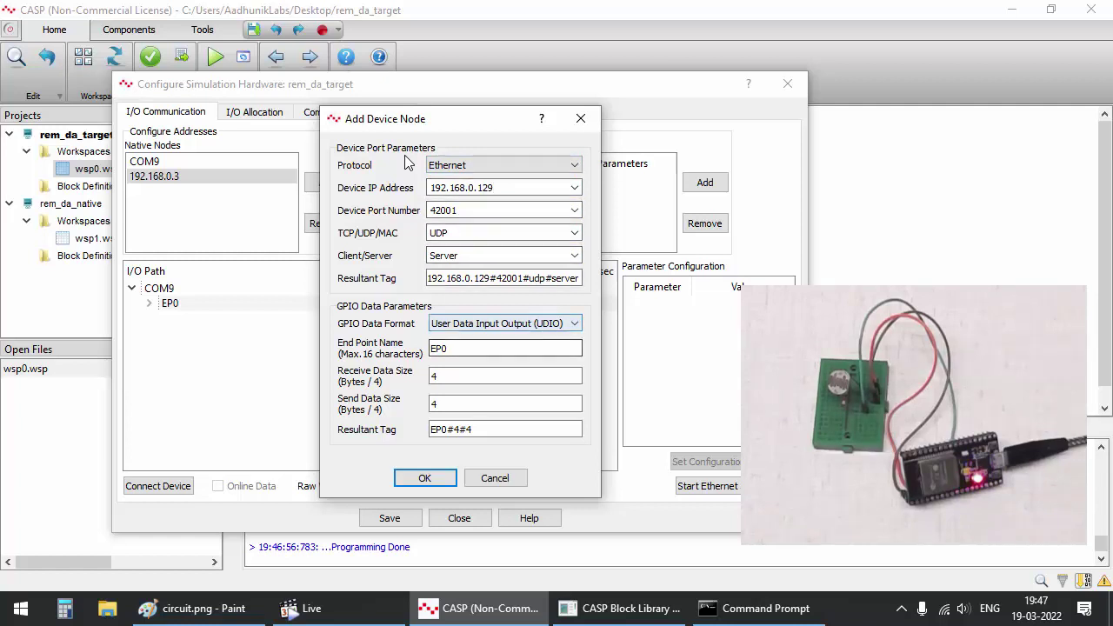
key(Tab)
key(Tab)
key(Tab)
key(Tab)
key(Tab)
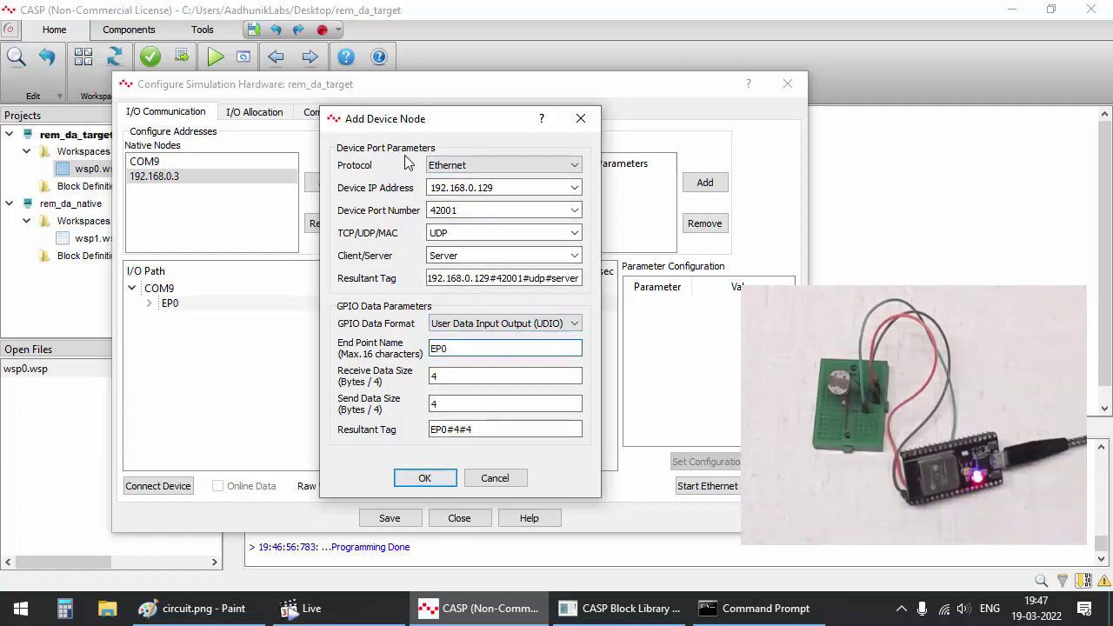
key(Return)
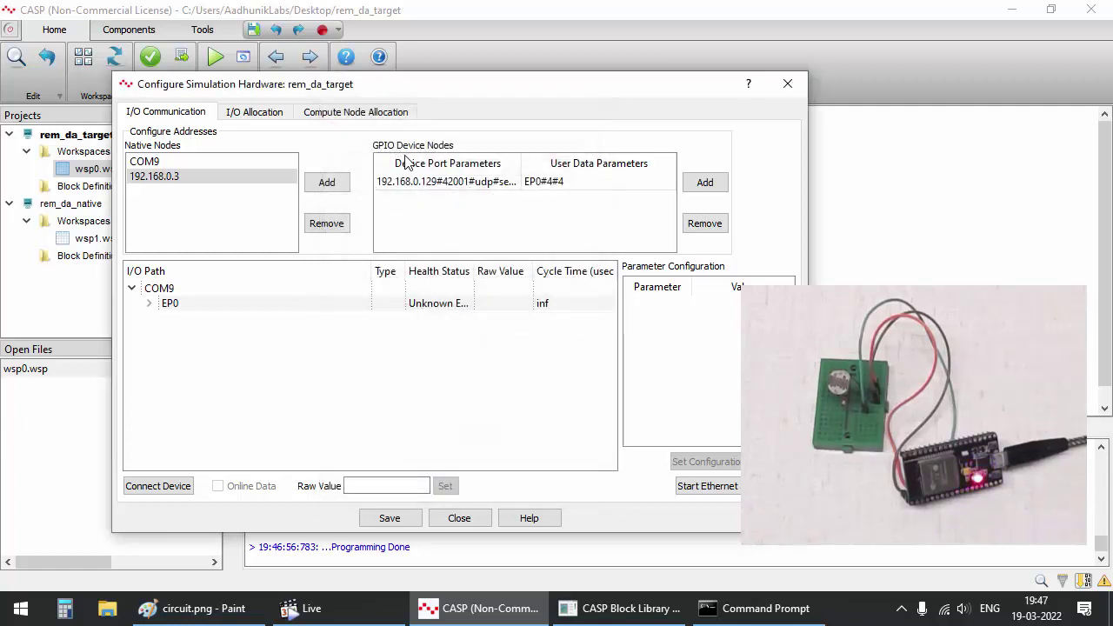
key(F2)
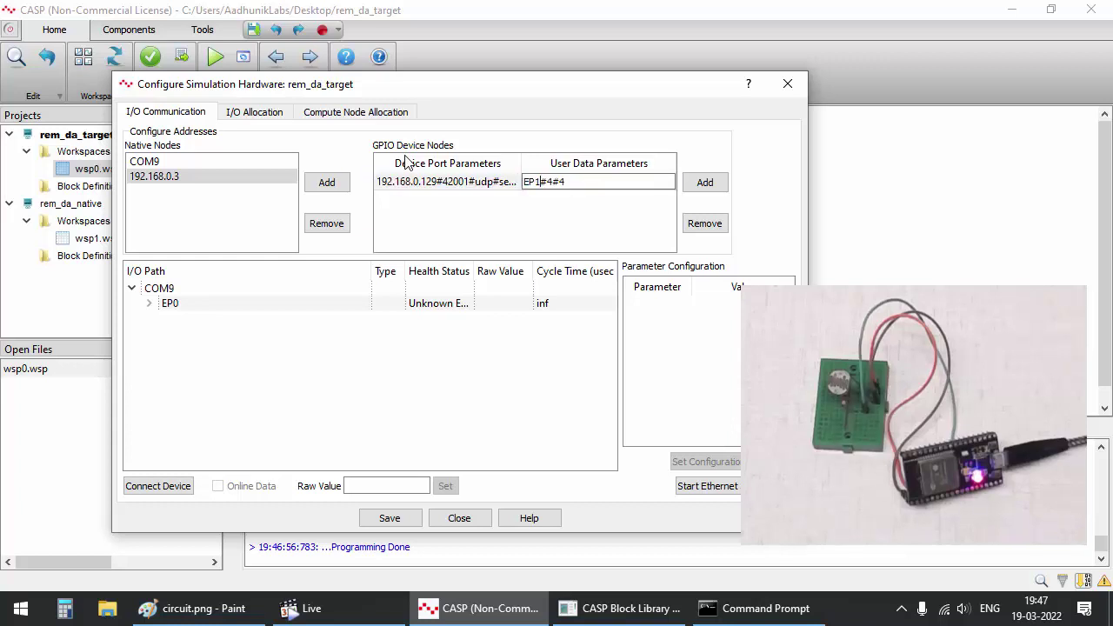
key(Return)
key(Return)
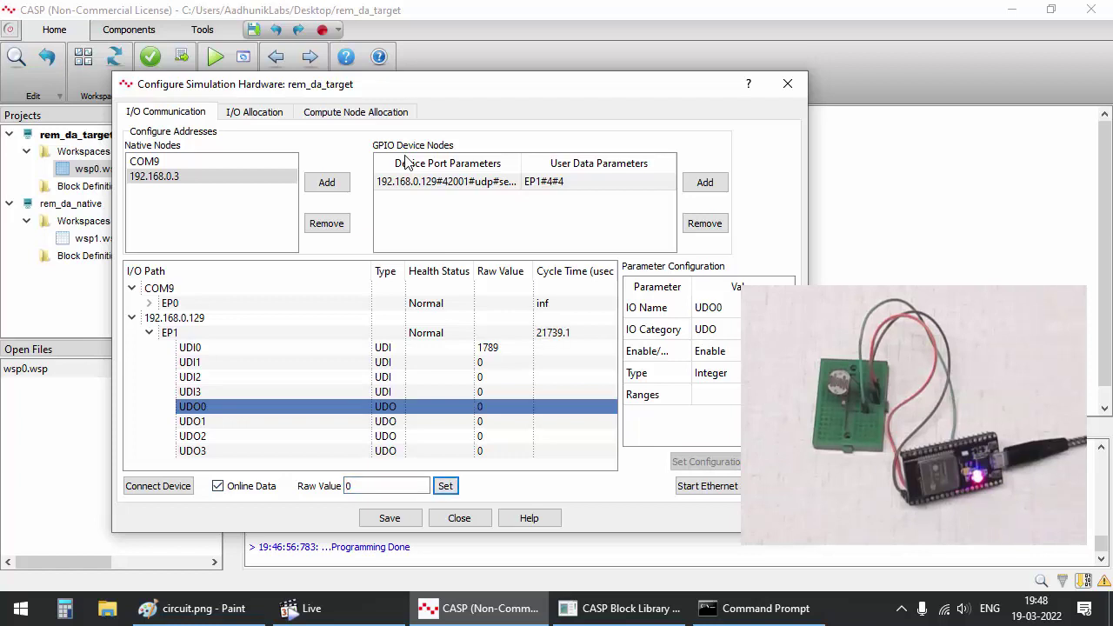
Make rem_da_native the active project and open its hardware configuration
key(Escape)
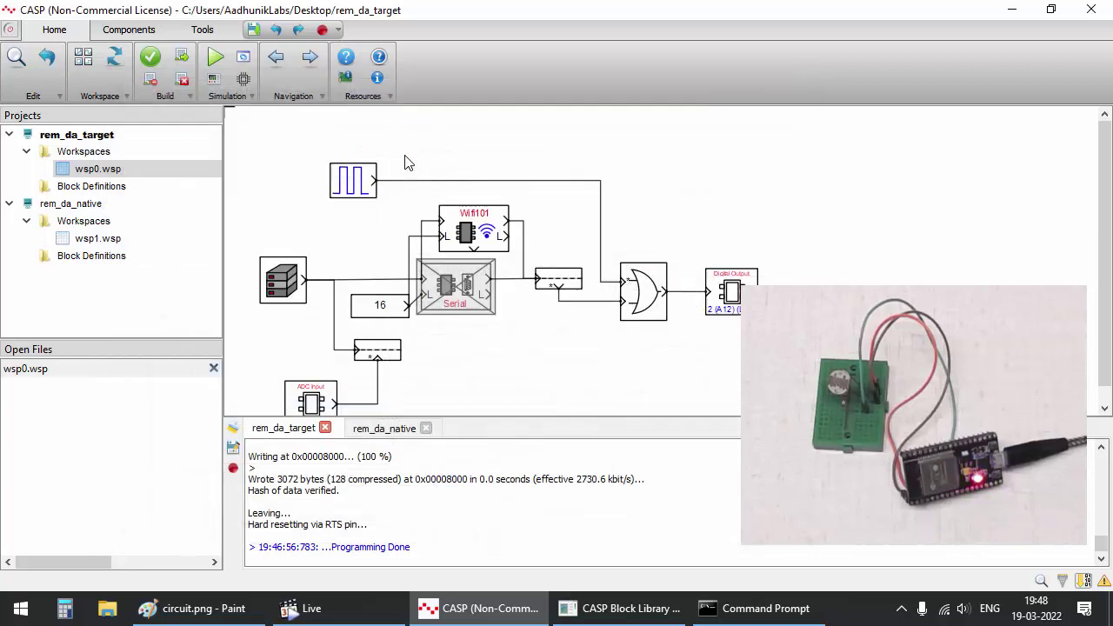
key(Down)
key(Down)
key(Menu)
key(Return)
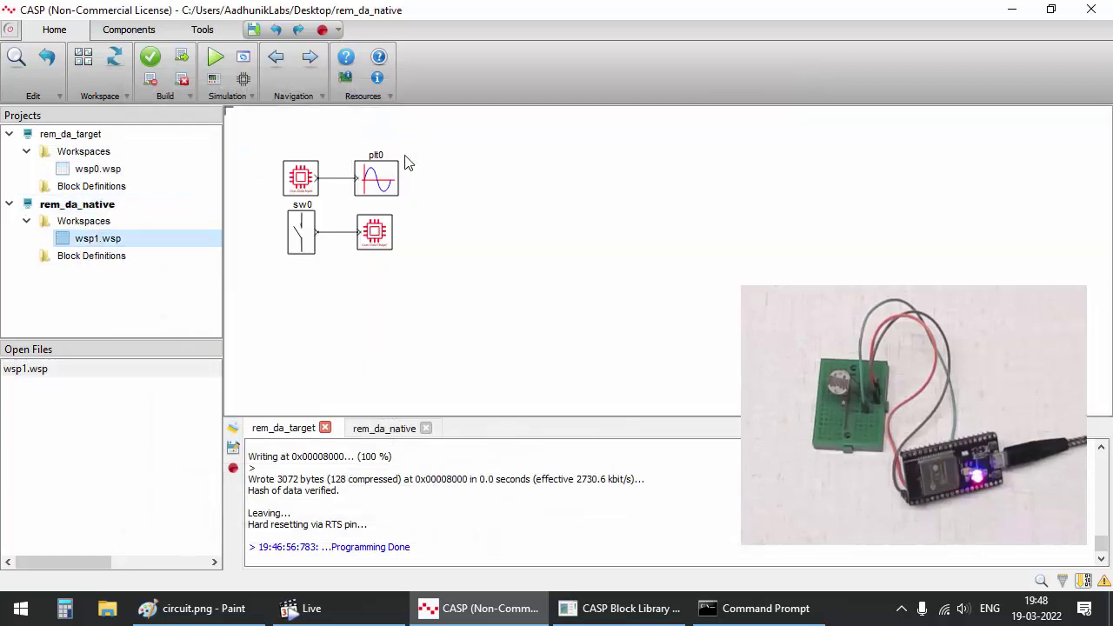
key(F6)
Add an Ethernet native node at 192.168.0.3
key(Return)
key(alt+Down)
key(Down)
key(Down)
key(Return)
key(Tab)
key(alt+Down)
key(Down)
key(Return)
key(Return)
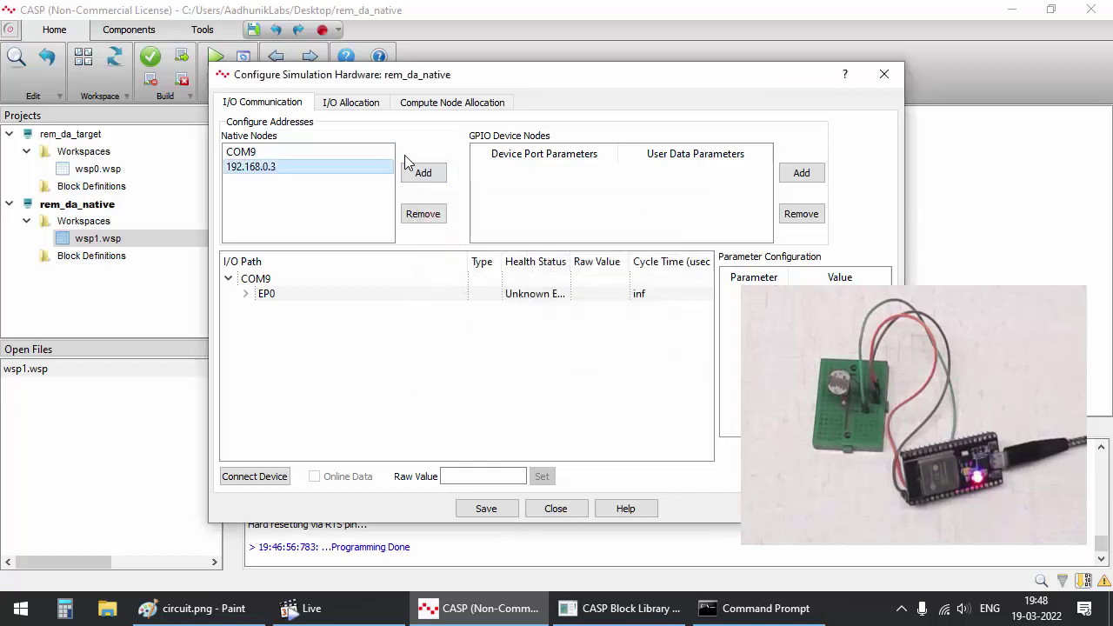
key(Tab)
key(Tab)
key(Tab)
key(Return)
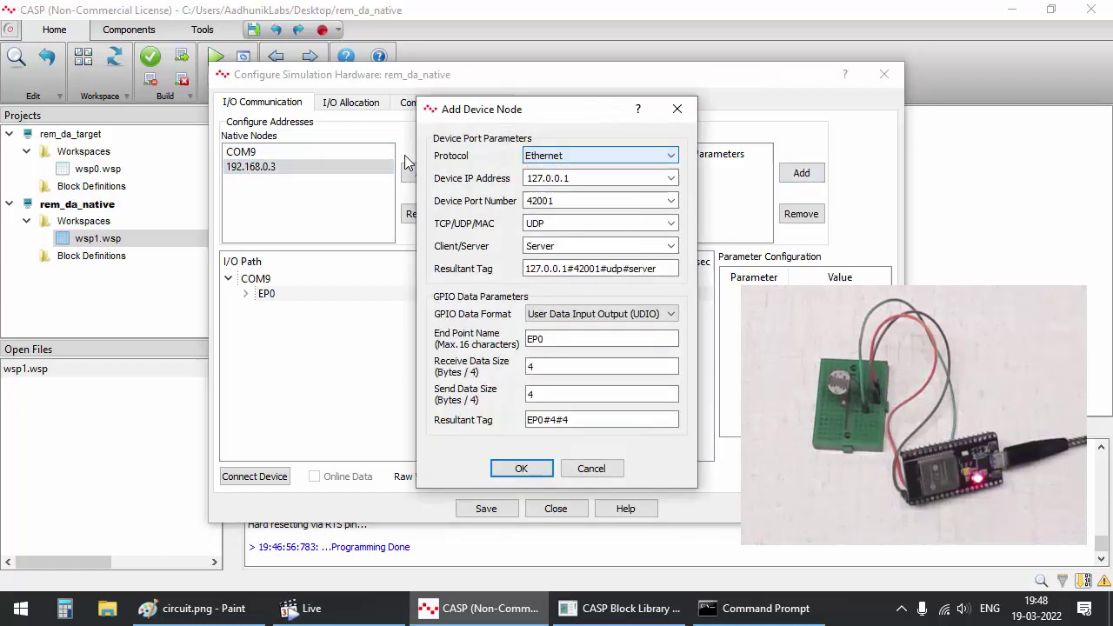
Add device node 192.168.0.129 with endpoint EP1, accept the overwrite warning, and close
key(Tab)
text(192.168.0.1)
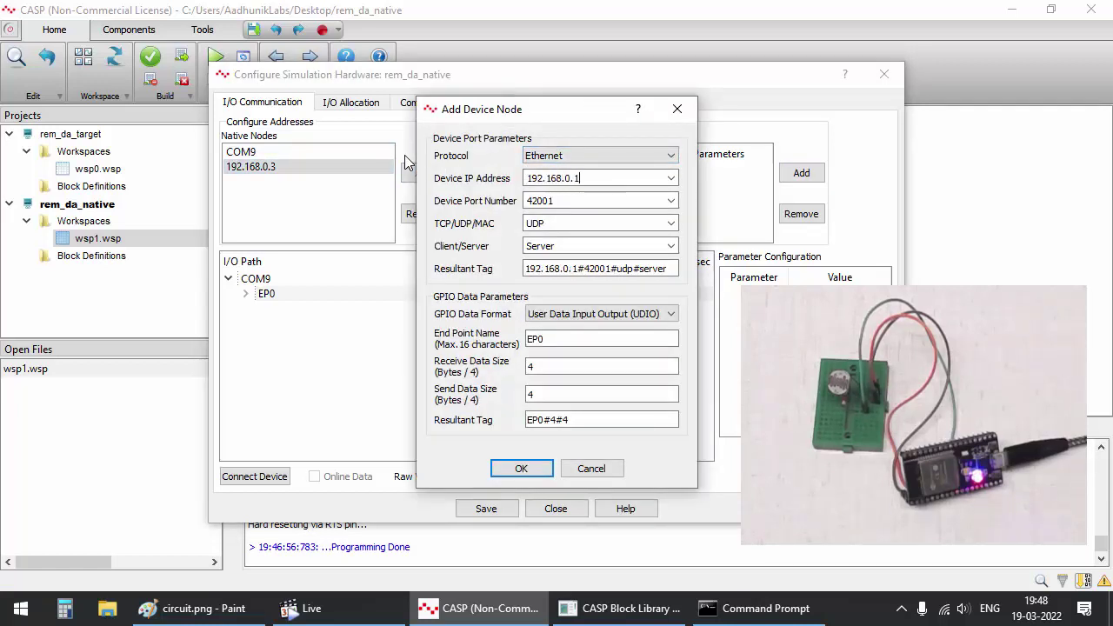
text(29)
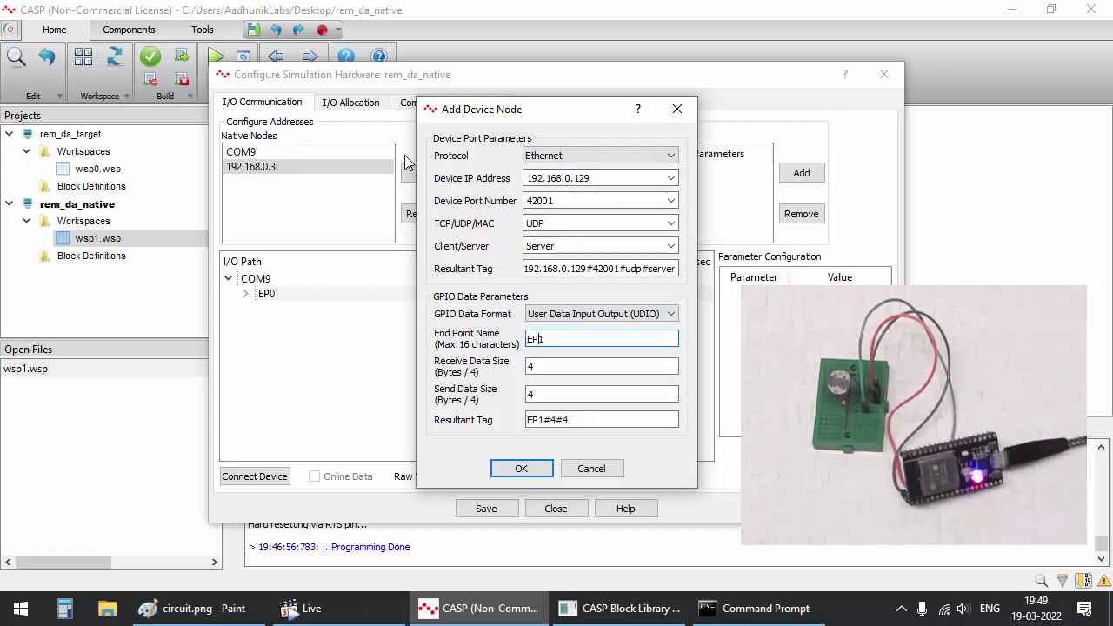
key(Return)
key(Return)
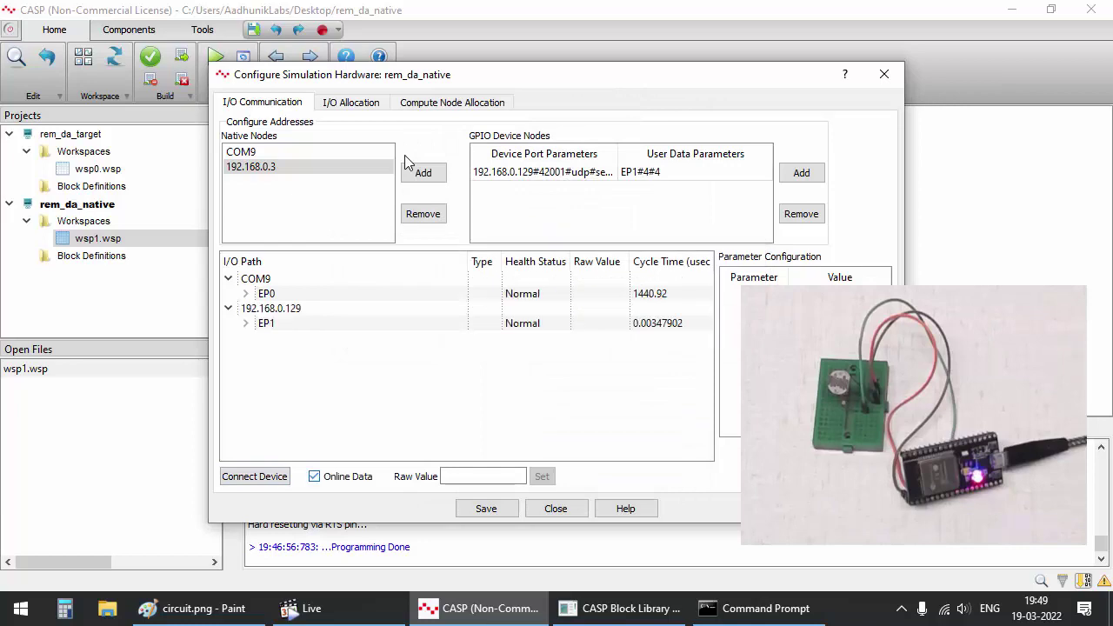
key(Tab)
key(Tab)
key(Tab)
key(Return)
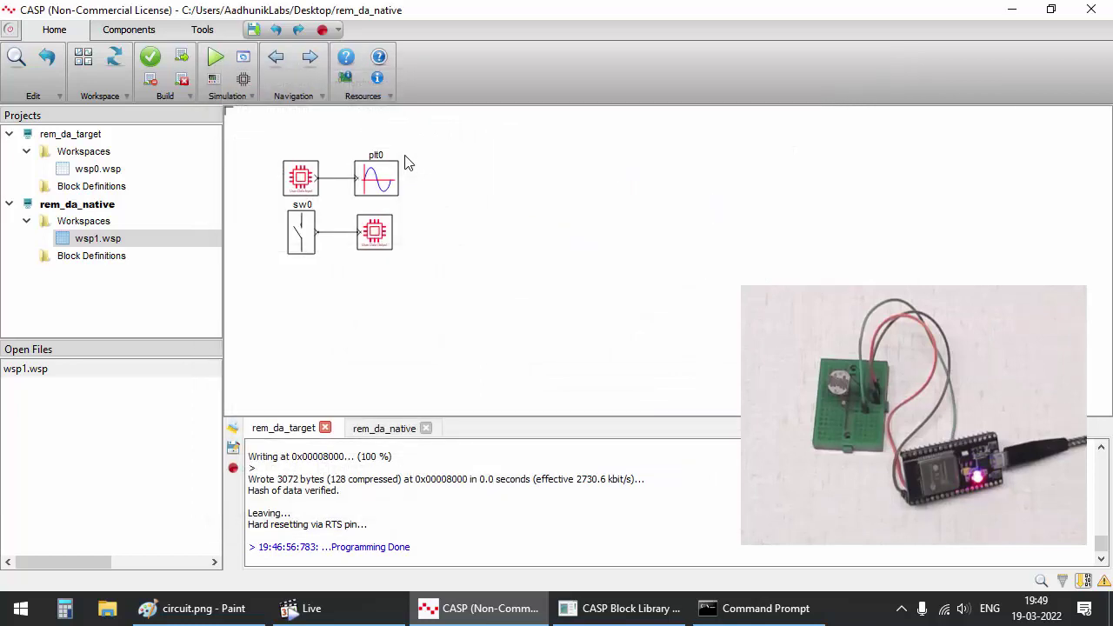
Set the input GPIO block to endpoint EP1 with its input channel name and Integer type
double_click(300, 178)
key(Down)
click(735, 235)
key(Down)
key(Return)
key(Tab)
key(alt+Down)
key(Down)
key(Return)
key(Tab)
key(alt+Down)
key(Down)
key(Return)
Set the output GPIO block to endpoint EP1, GPIO name UDO0 and Integer type
key(Return)
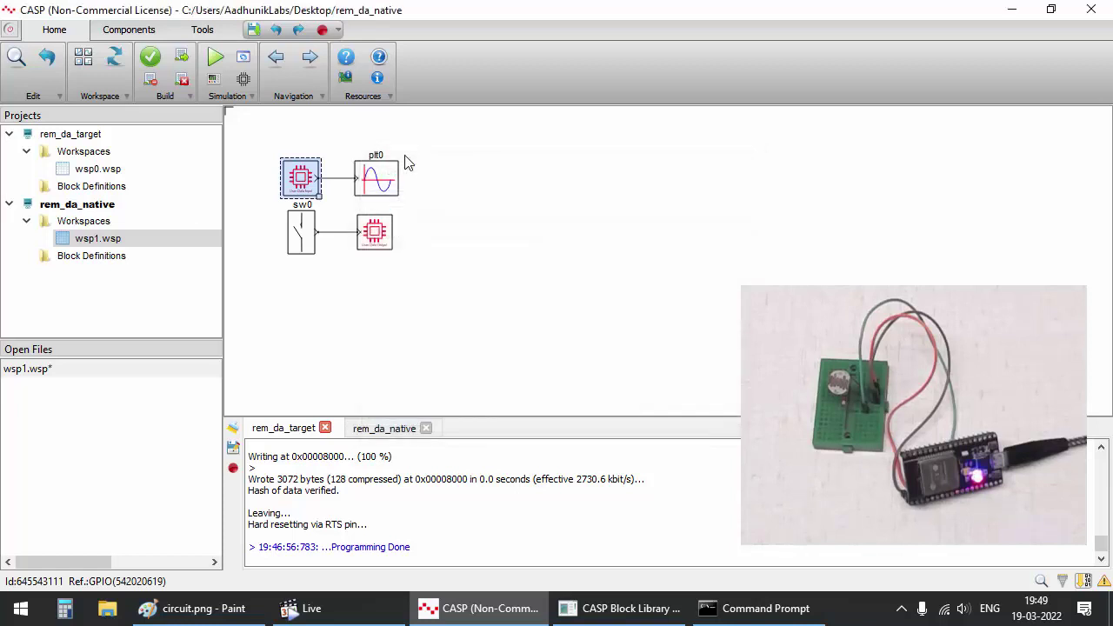
key(Tab)
key(Return)
key(Down)
key(Tab)
key(alt+Down)
key(Down)
key(Return)
key(Tab)
key(alt+Down)
key(Down)
key(Return)
key(Tab)
key(alt+Down)
key(Down)
key(Return)
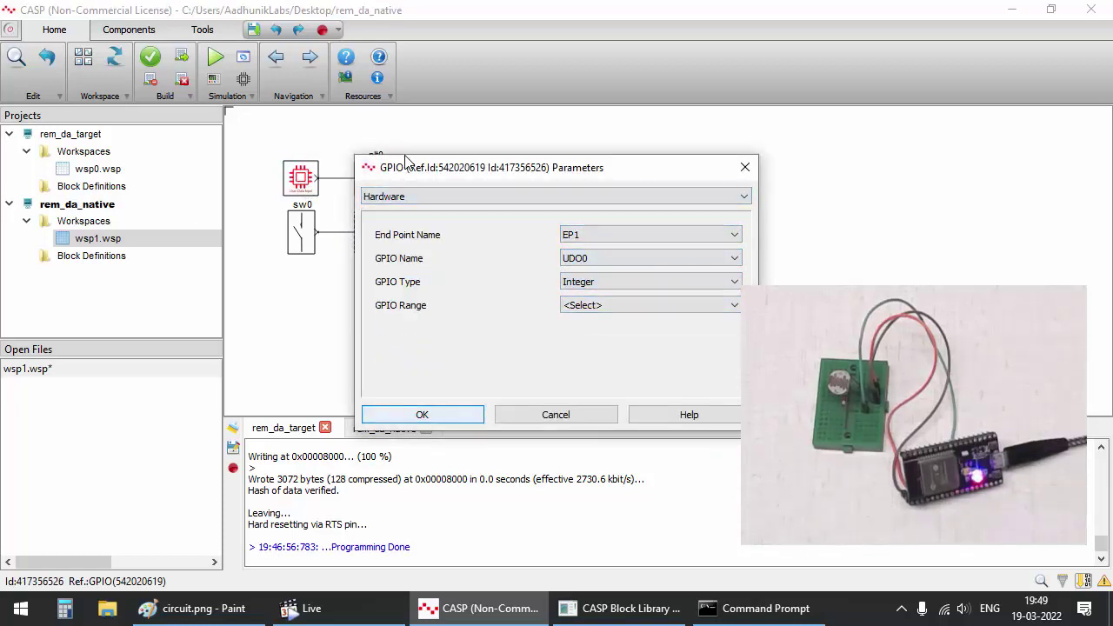
key(Return)
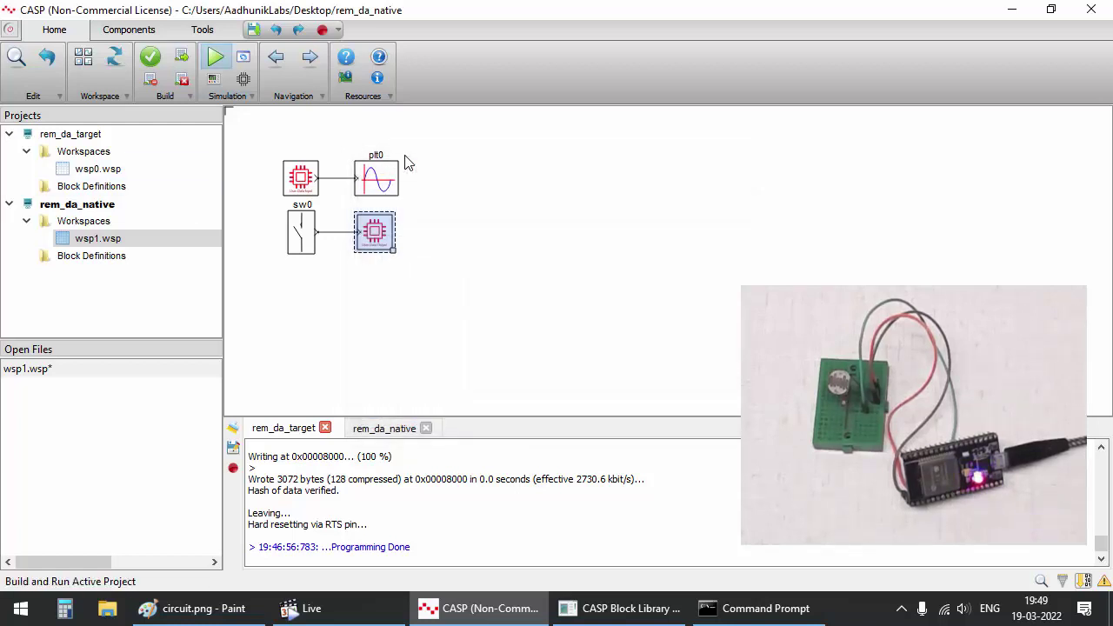
Build the native project, save files and connect the ESP32 device node on 192.168.0.129
key(F5)
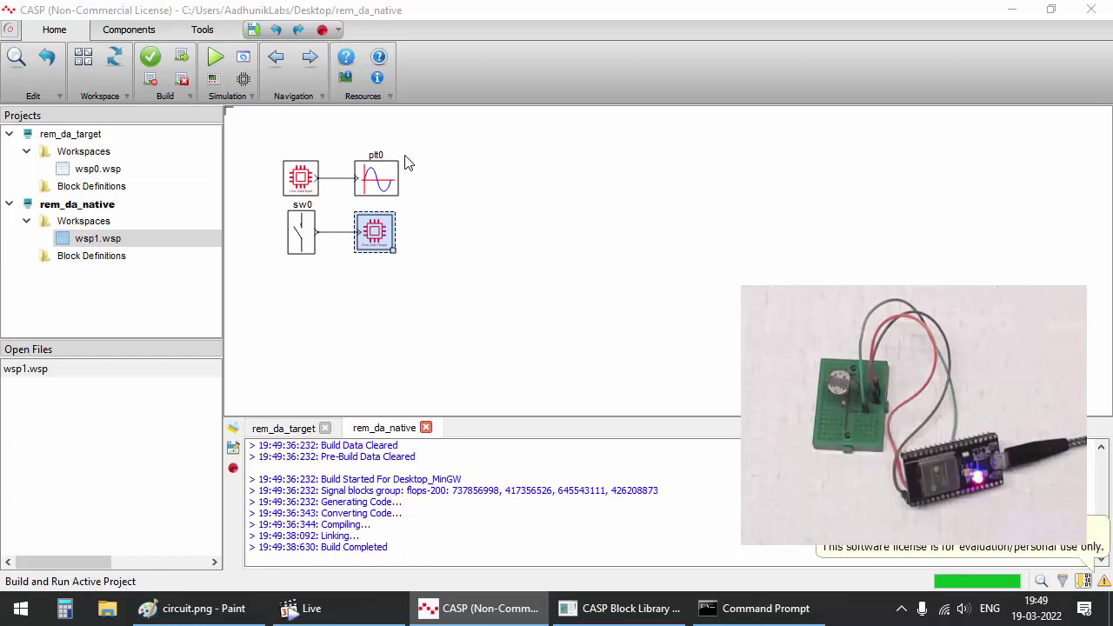
key(Return)
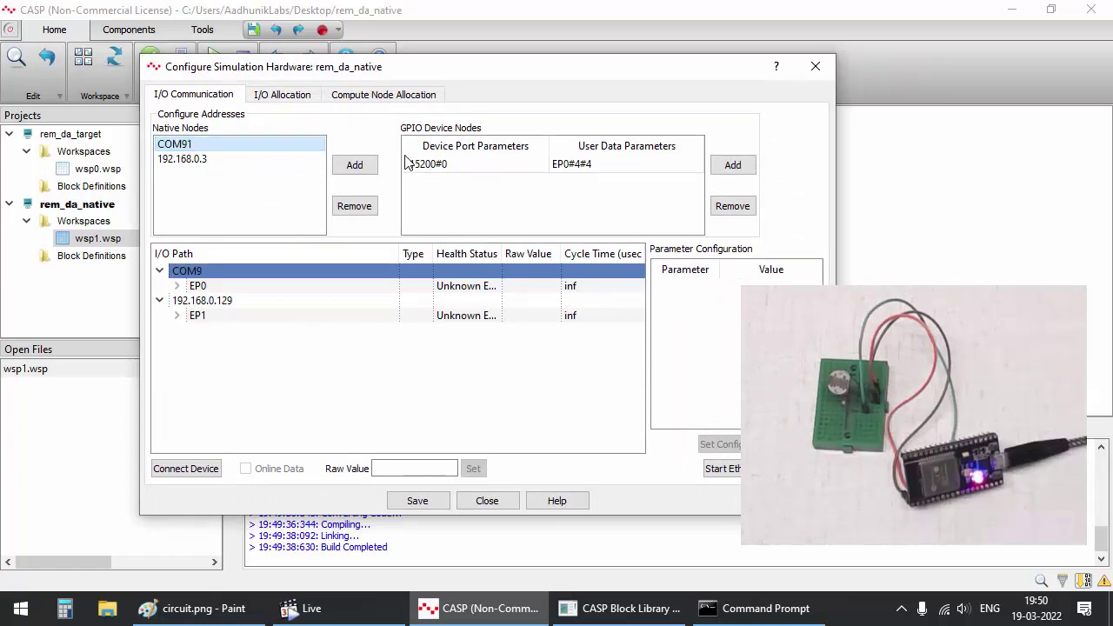
key(Return)
key(Return)
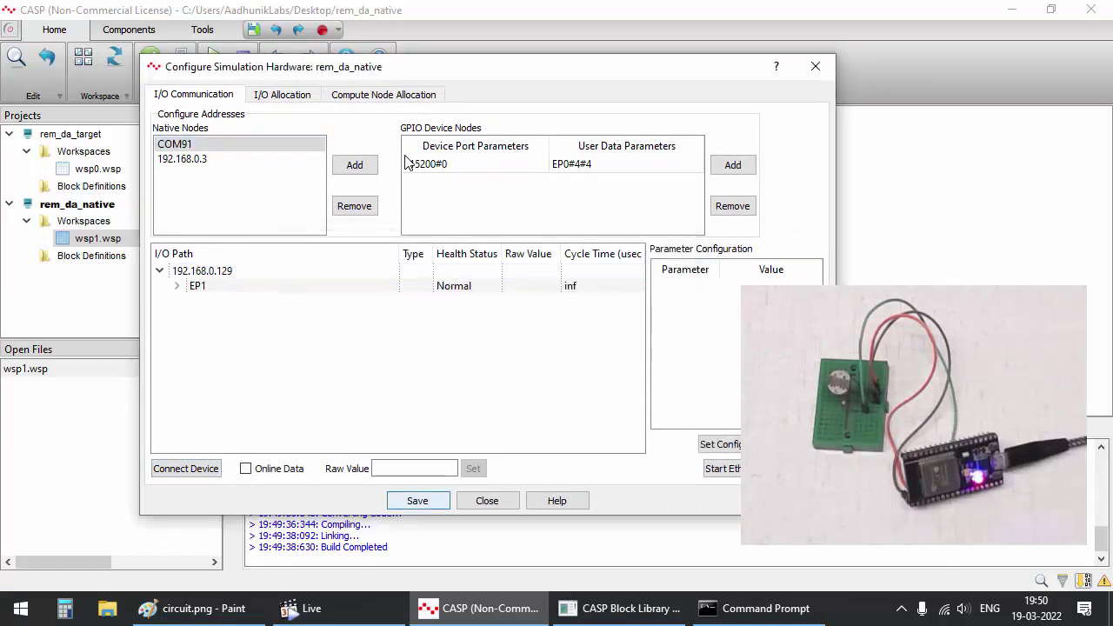
key(Return)
Run the native model live over WiFi and show the plt0 time/value readout
key(F5)
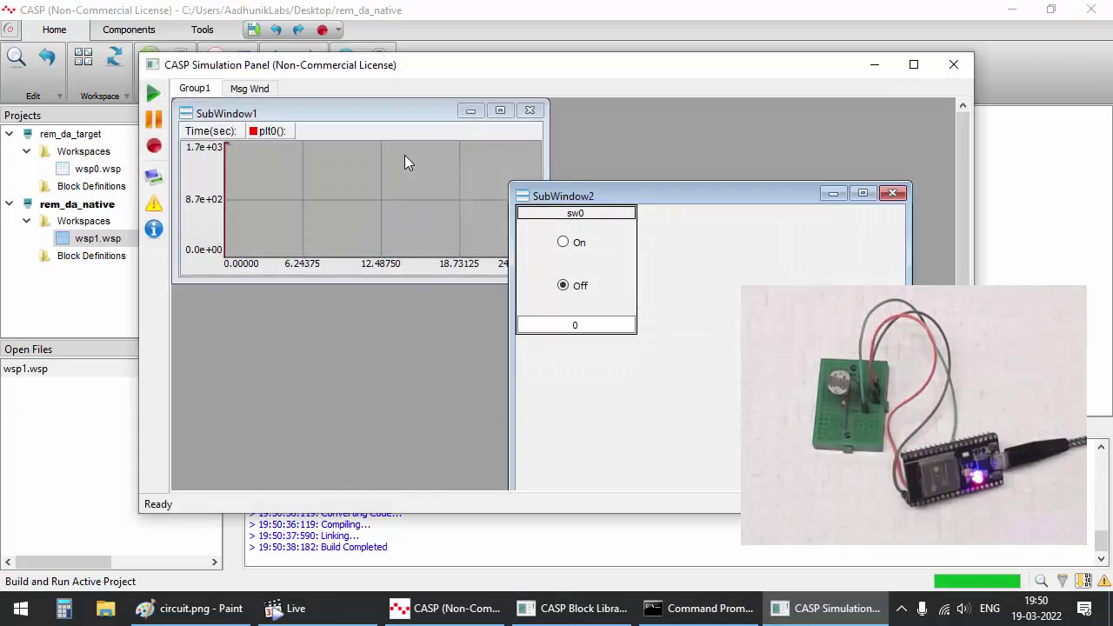
drag(338, 75, 159, 64)
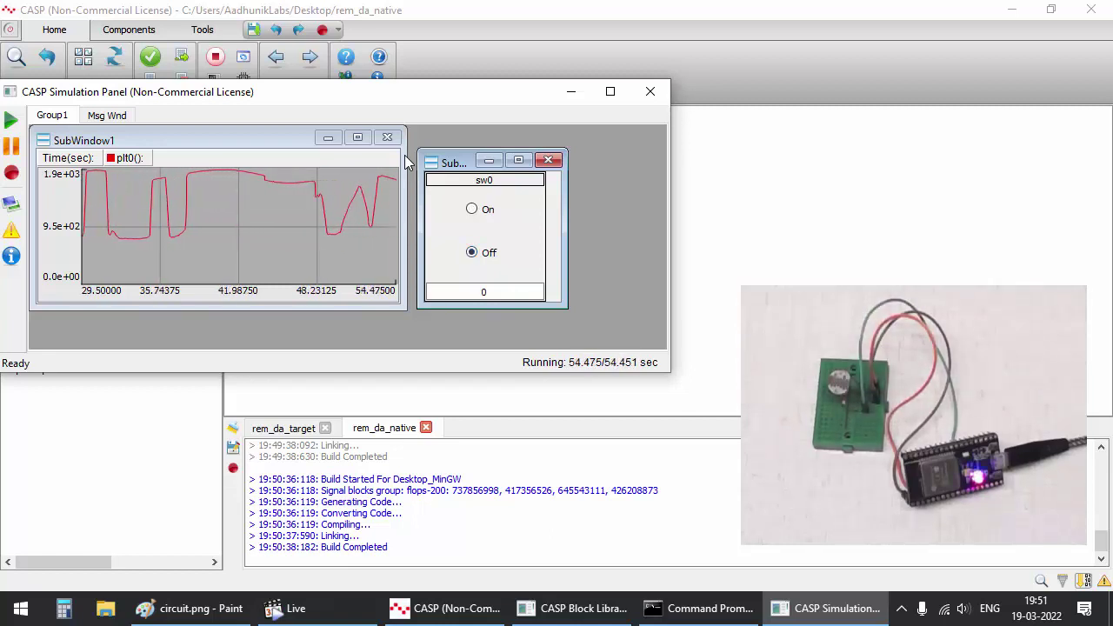
click(405, 163)
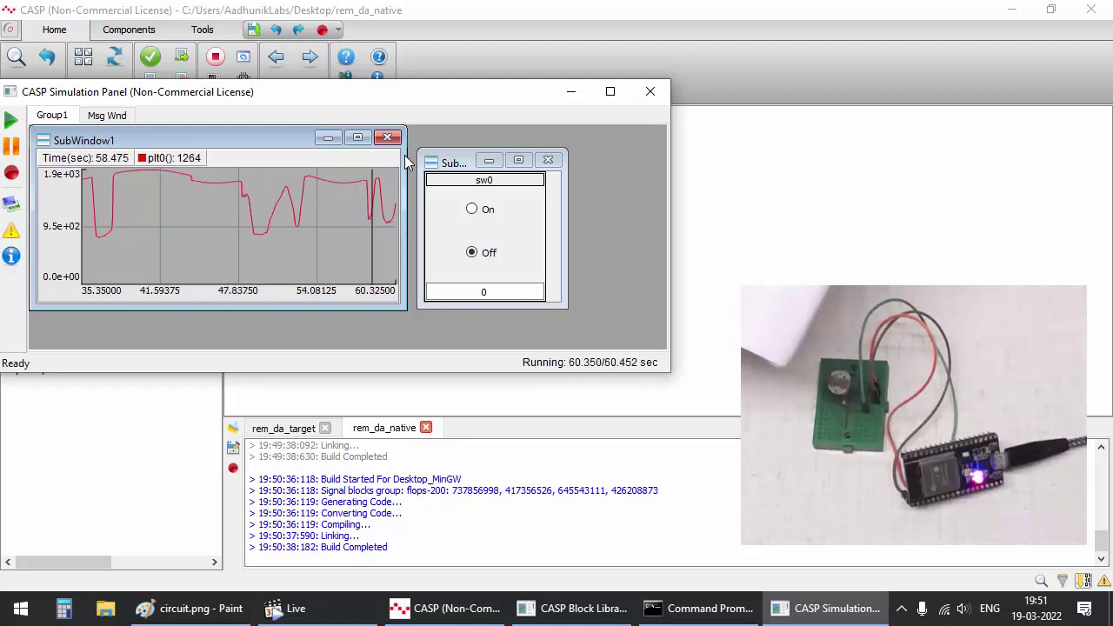